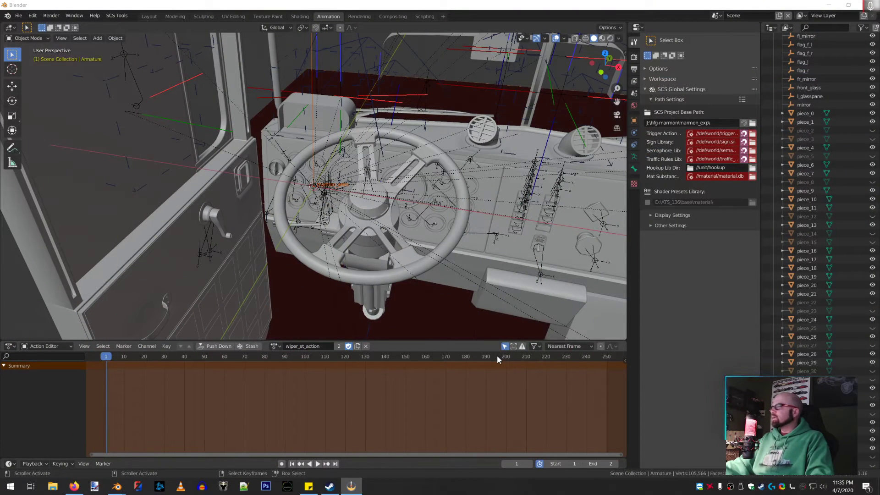
# Show the truck cab interior with Material Preview shading in the 3D viewport
pyautogui.click(603, 39)
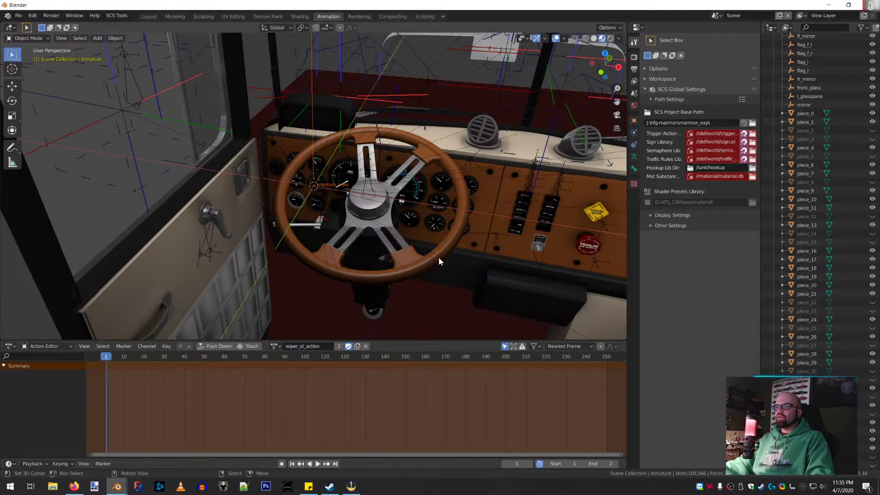
pyautogui.moveTo(436, 260)
pyautogui.mouseDown(button='middle')
pyautogui.moveTo(424, 251)
pyautogui.moveTo(437, 259)
pyautogui.mouseUp(button='middle')
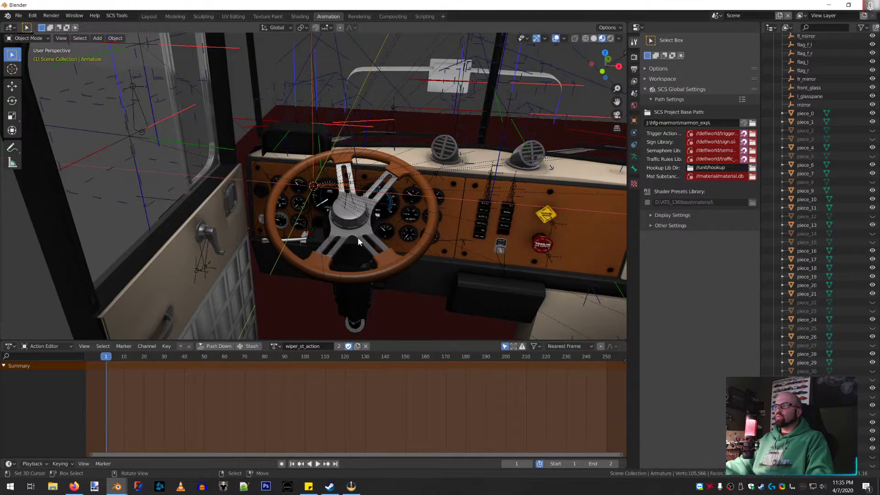
# Collapse the whole outliner hierarchy and expand only the marmon_anim root to show its Armature
pyautogui.scroll(8, 821, 165)
pyautogui.press('KP_Subtract')
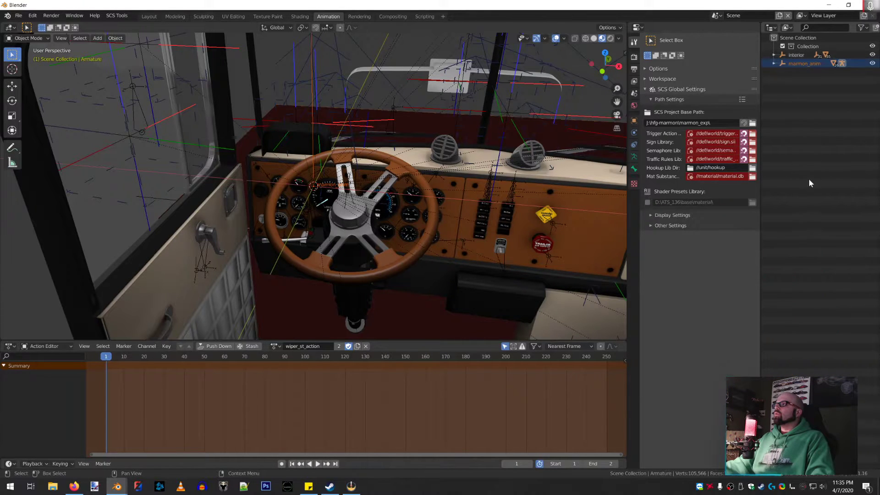
pyautogui.click(774, 63)
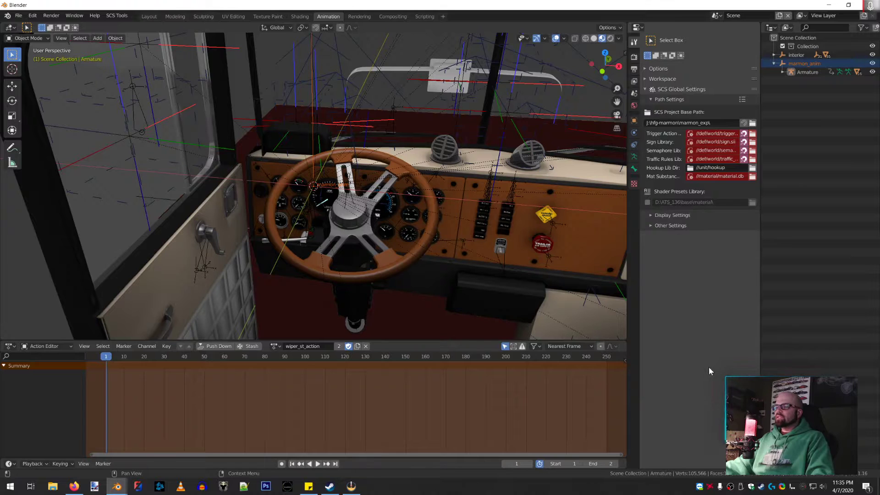
pyautogui.click(13, 489)
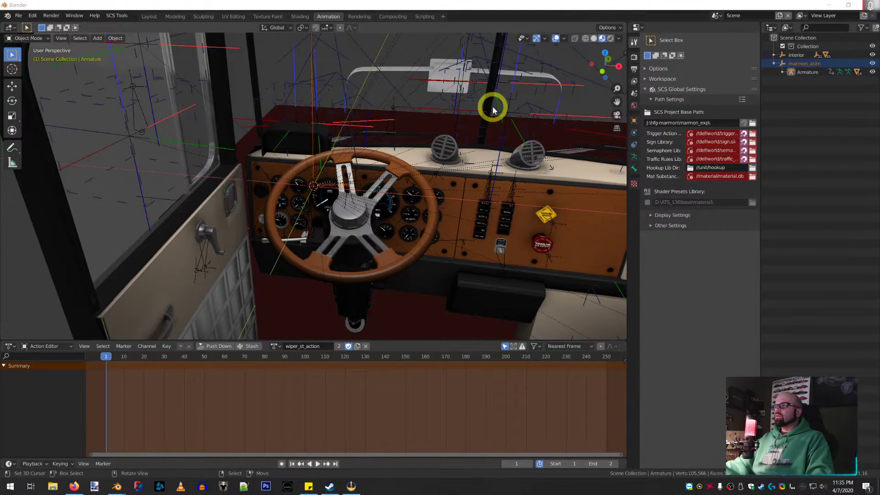
pyautogui.click(703, 320)
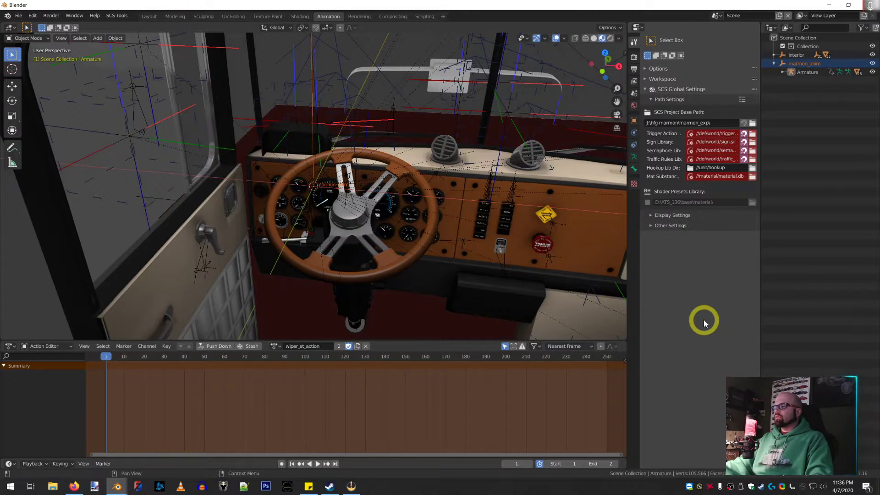
pyautogui.press('space')
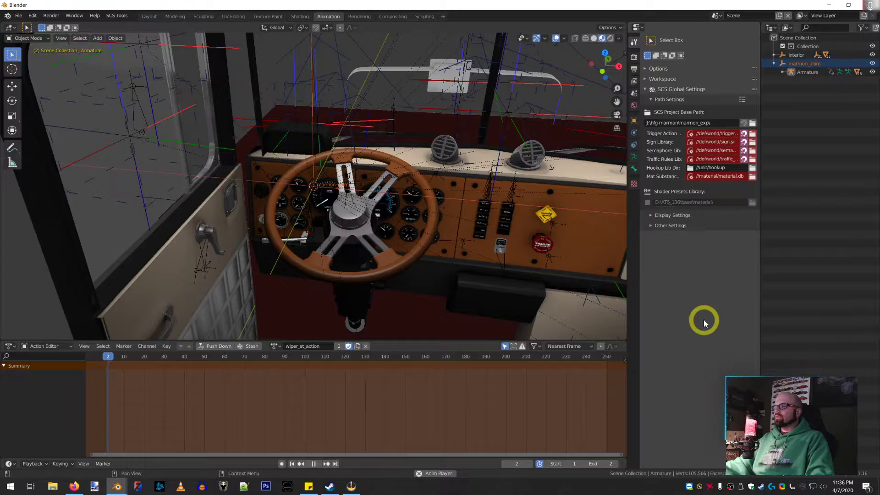
pyautogui.press('space')
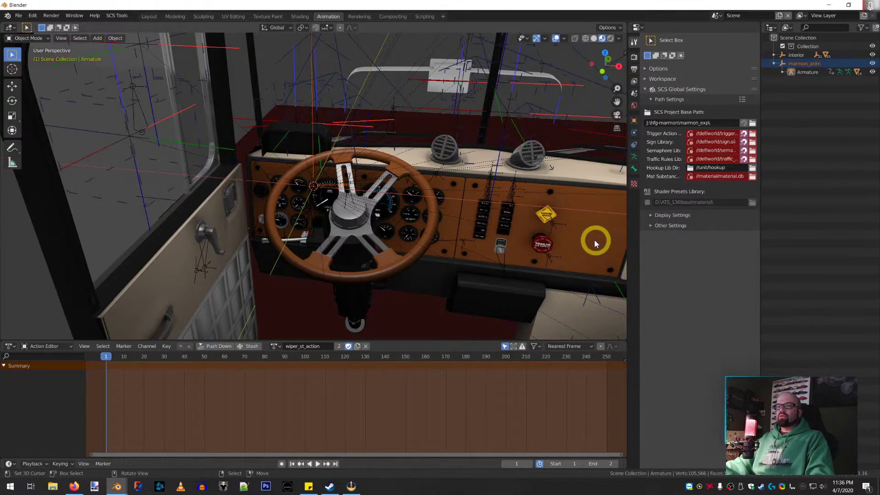
# Expand the Armature under marmon_anim, review its list of bones, and collapse the bone list
pyautogui.click(783, 73)
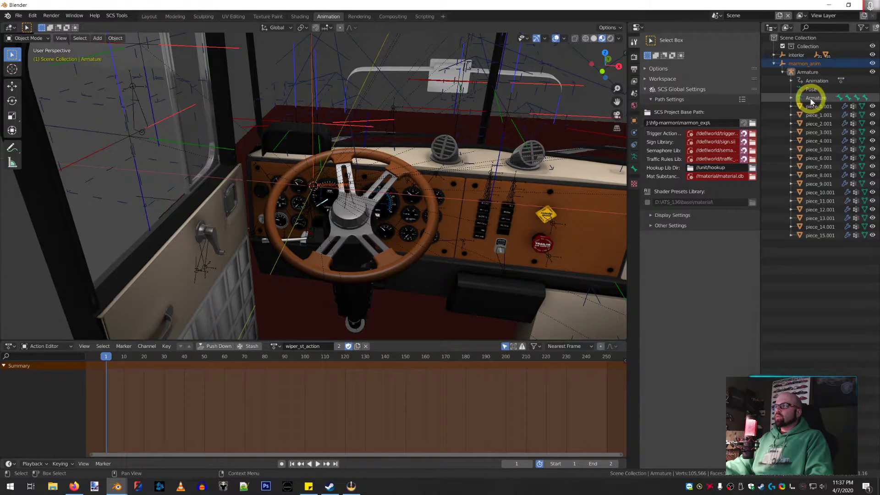
pyautogui.click(792, 99)
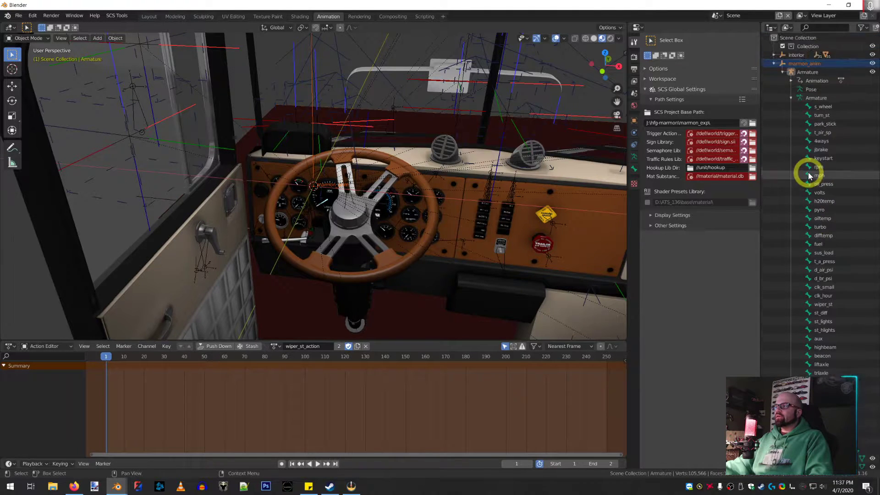
pyautogui.click(791, 98)
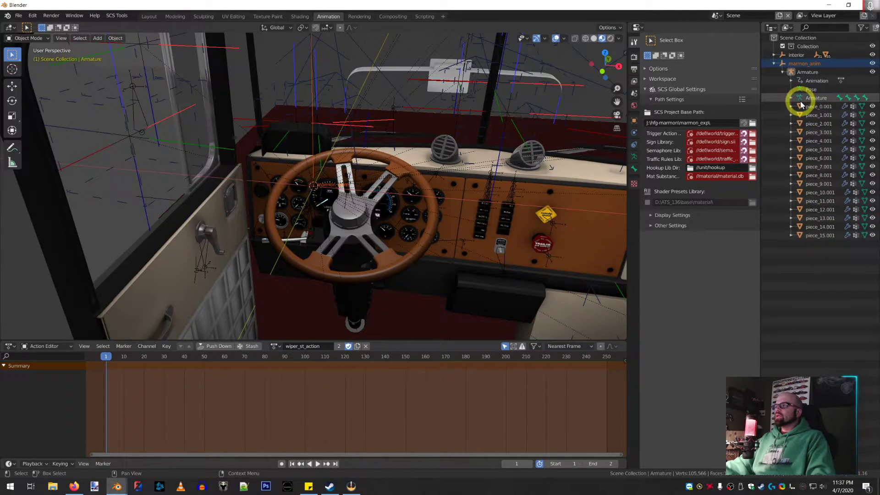
# Select the armature in the viewport, inspect its bones in Edit Mode, and return to Object Mode
pyautogui.scroll(-1, 287, 207)
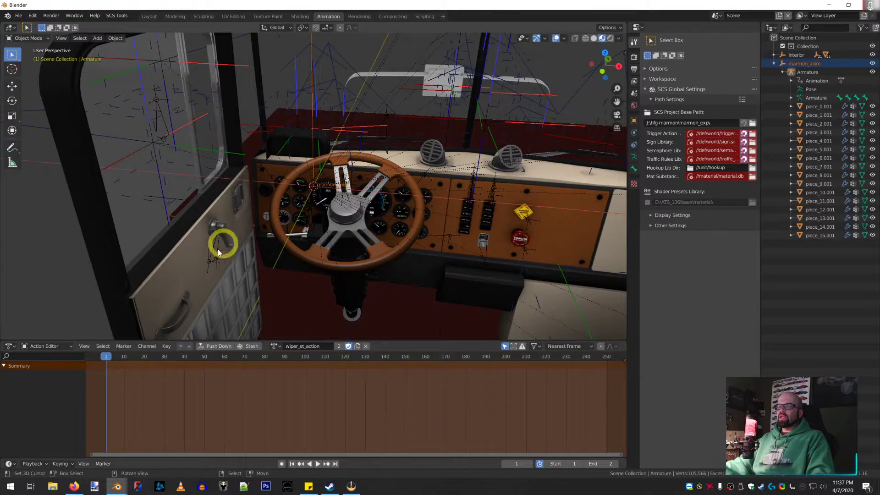
pyautogui.rightClick(166, 124)
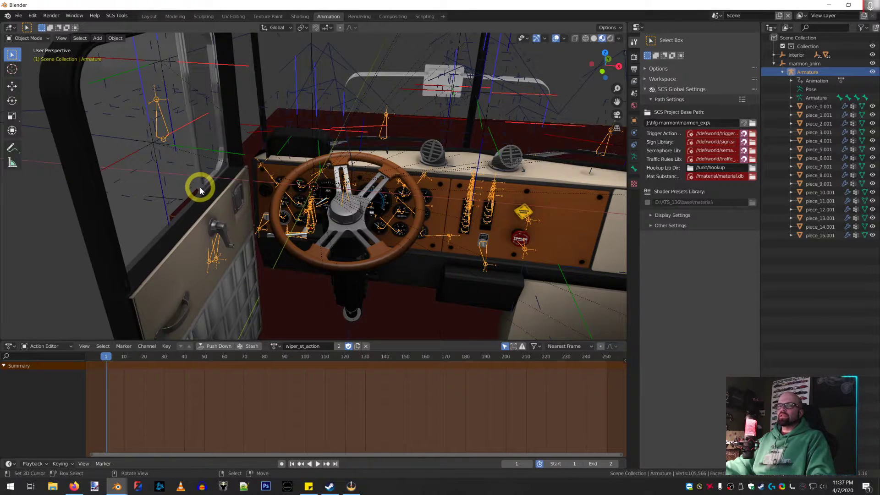
pyautogui.press('Tab')
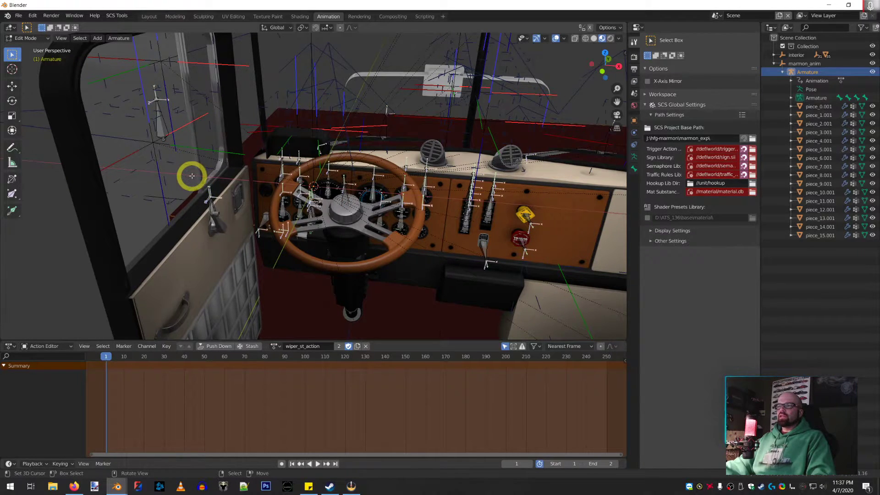
pyautogui.press('Tab')
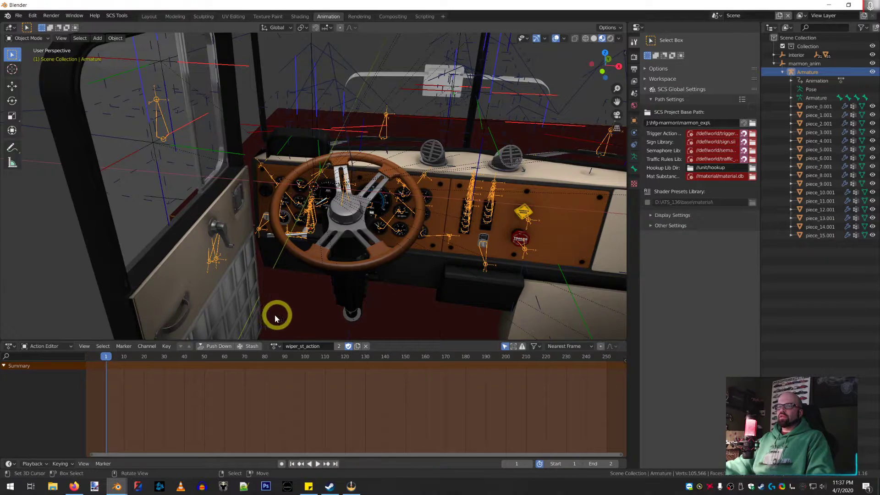
# Enable Screencast Keys for the viewport, hide its settings, and confirm the cursor highlighter options
pyautogui.click(621, 49)
pyautogui.click(626, 158)
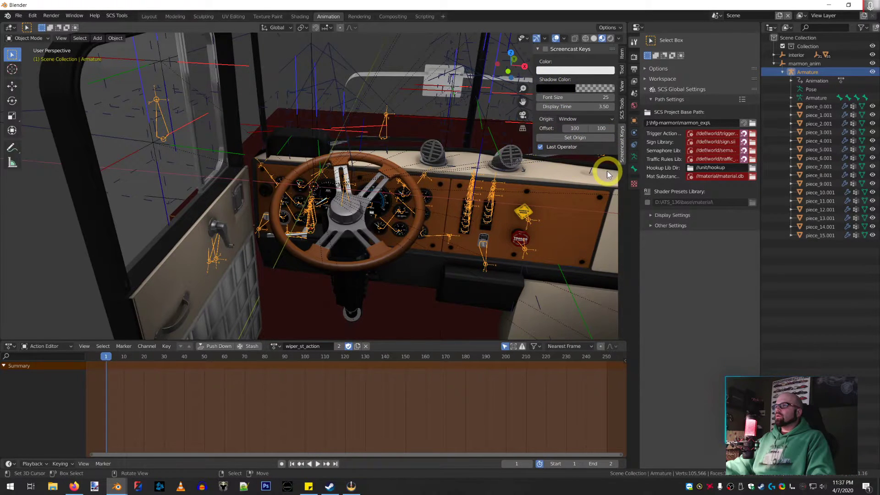
pyautogui.click(545, 49)
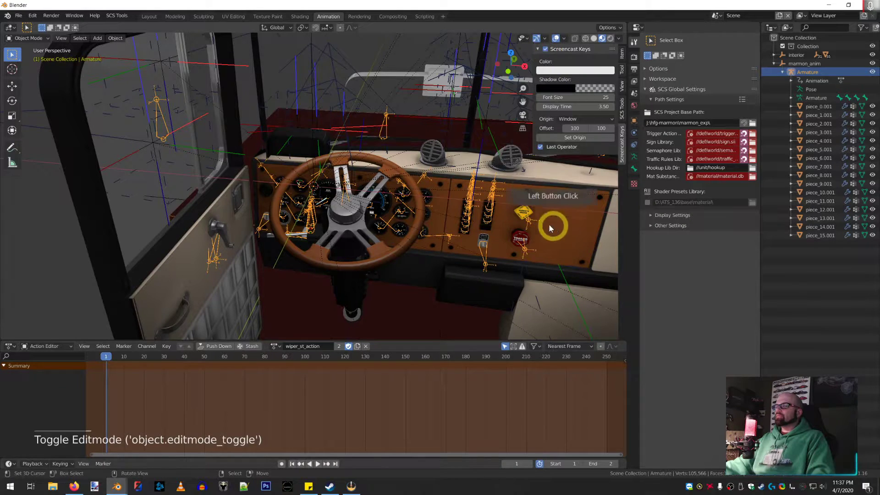
pyautogui.click(622, 155)
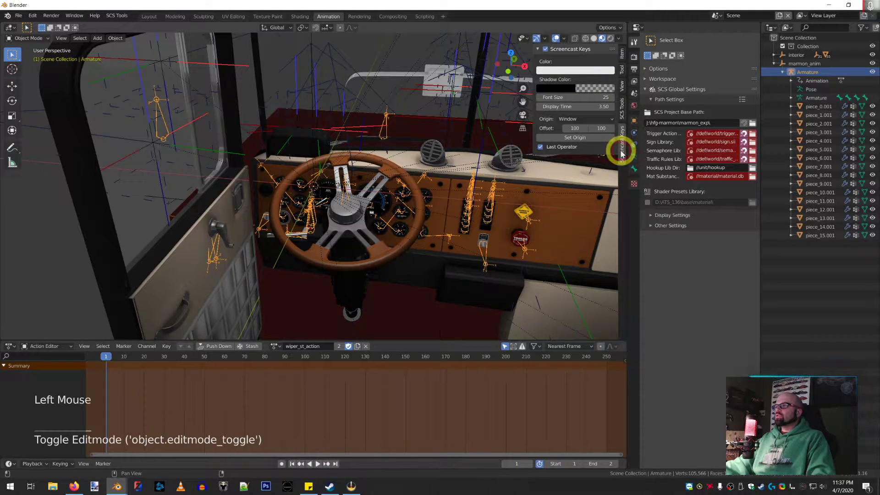
pyautogui.moveTo(532, 62); pyautogui.dragTo(630, 77)
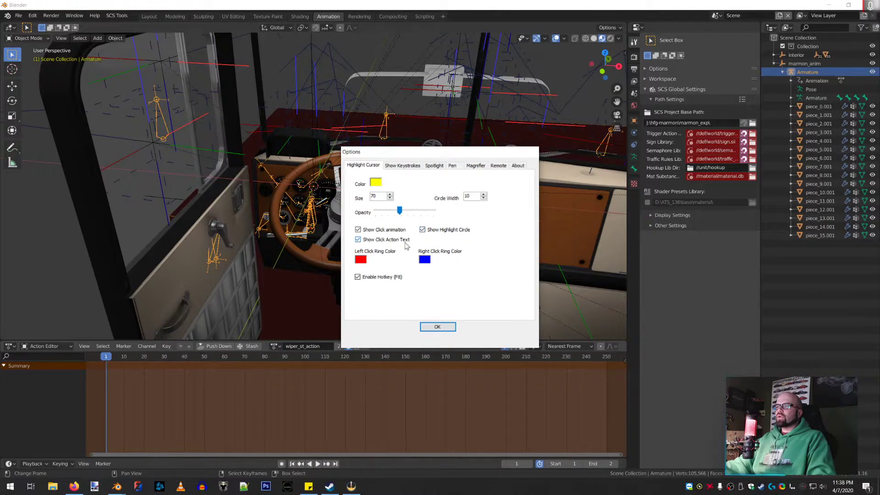
pyautogui.click(437, 326)
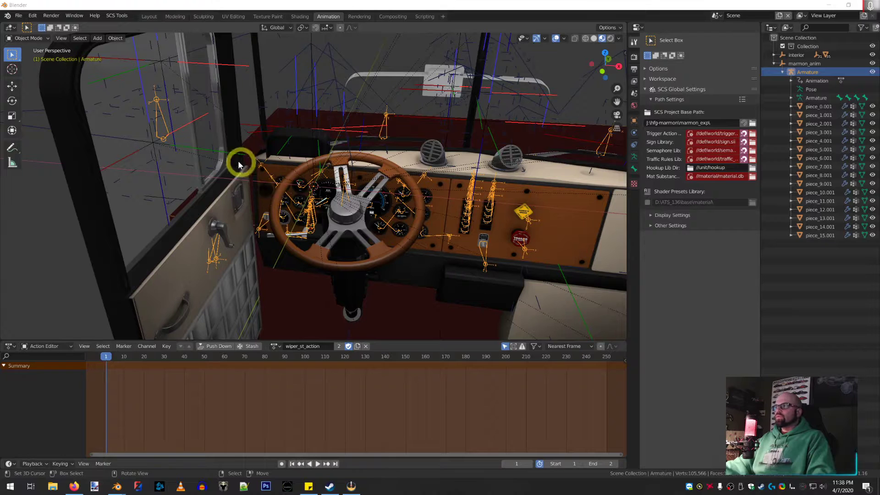
# Select the marmon_anim root object and examine it and the cab interior around the dashboard from several angles
pyautogui.click(796, 64)
pyautogui.moveTo(364, 212)
pyautogui.mouseDown(button='middle')
pyautogui.moveTo(334, 212)
pyautogui.moveTo(359, 225)
pyautogui.moveTo(387, 221)
pyautogui.moveTo(355, 220)
pyautogui.mouseUp(button='middle')
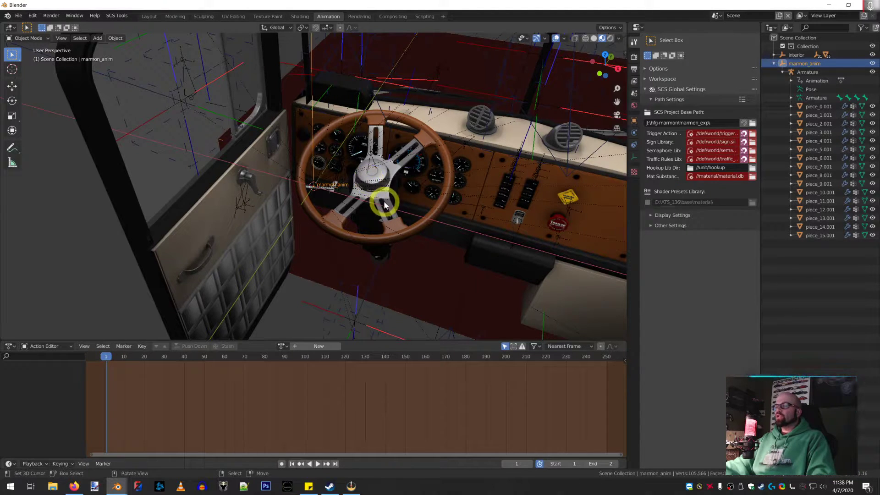
pyautogui.moveTo(457, 141); pyautogui.dragTo(470, 115, button='middle')
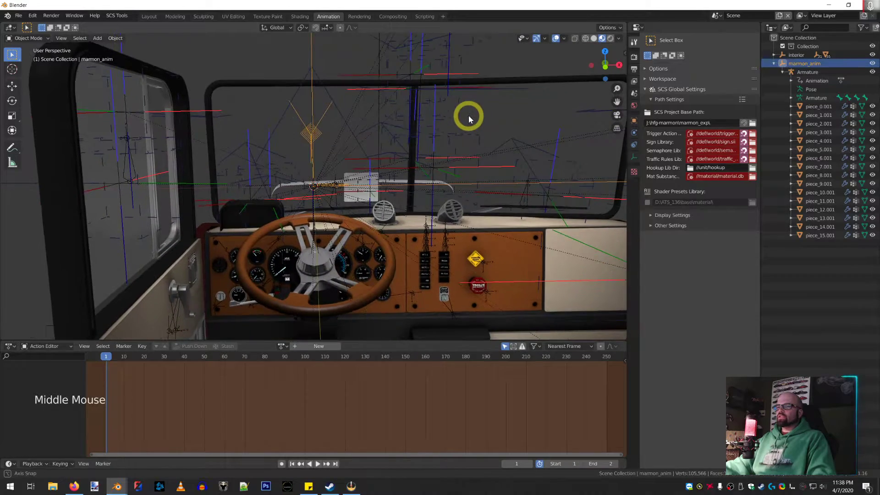
pyautogui.scroll(9, 447, 141)
pyautogui.scroll(-2, 423, 161)
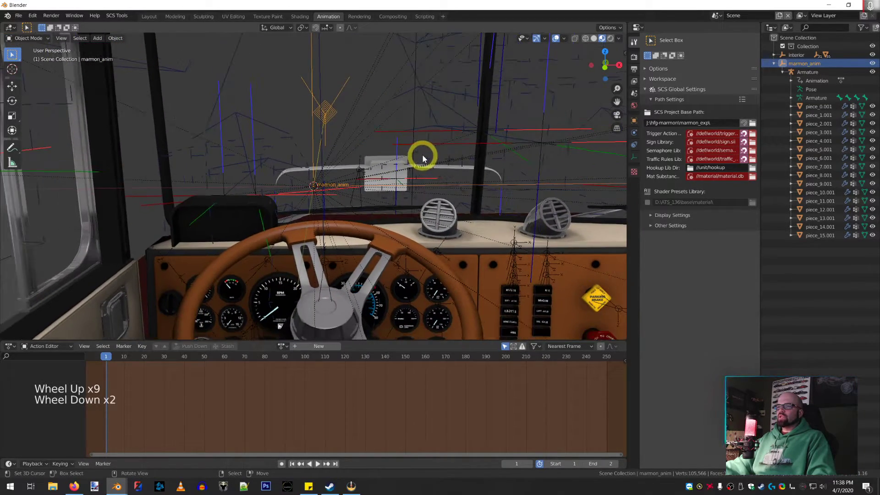
pyautogui.moveTo(423, 161); pyautogui.dragTo(422, 160, button='middle')
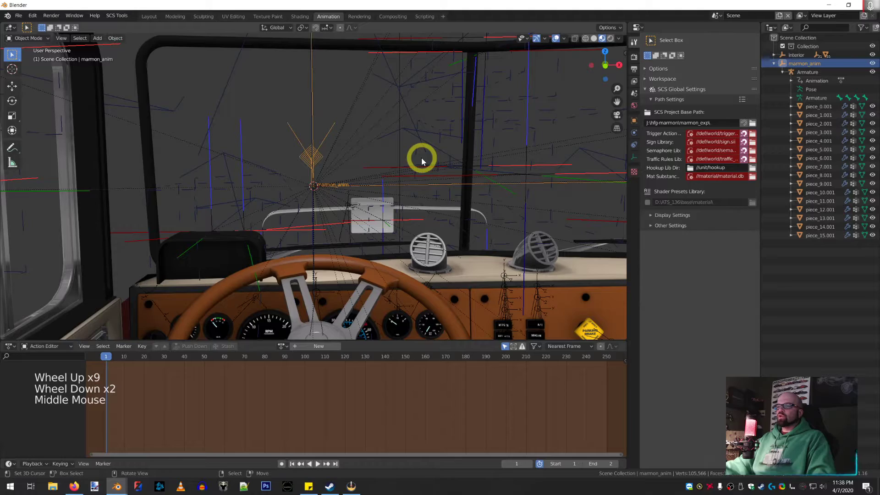
pyautogui.scroll(-12, 422, 161)
pyautogui.moveTo(419, 161); pyautogui.dragTo(395, 178, button='middle')
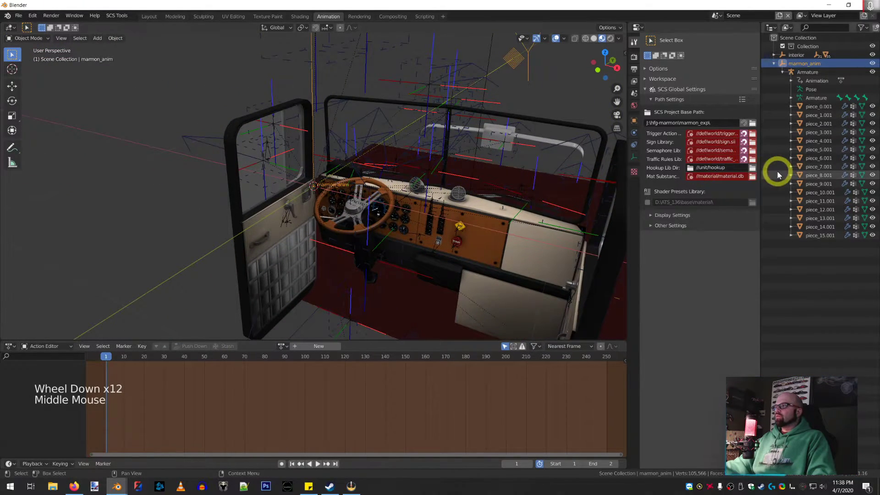
pyautogui.scroll(8, 413, 202)
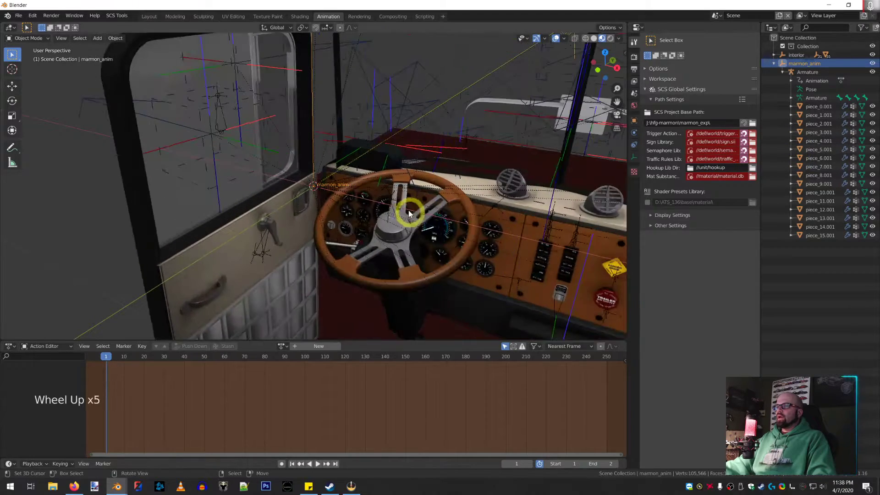
pyautogui.scroll(-2, 384, 193)
pyautogui.moveTo(382, 191); pyautogui.dragTo(373, 186, button='middle')
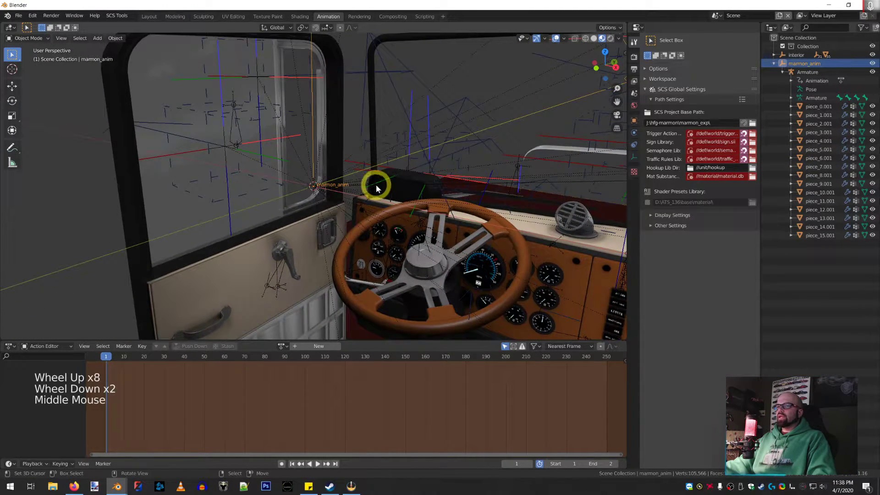
# Put the armature in Edit Mode and select the bone in the driver's side window
pyautogui.rightClick(238, 133)
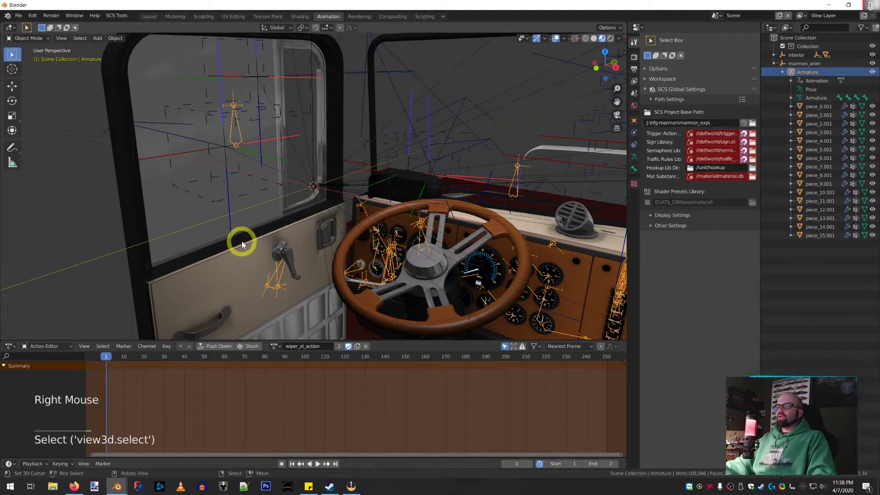
pyautogui.press('Tab')
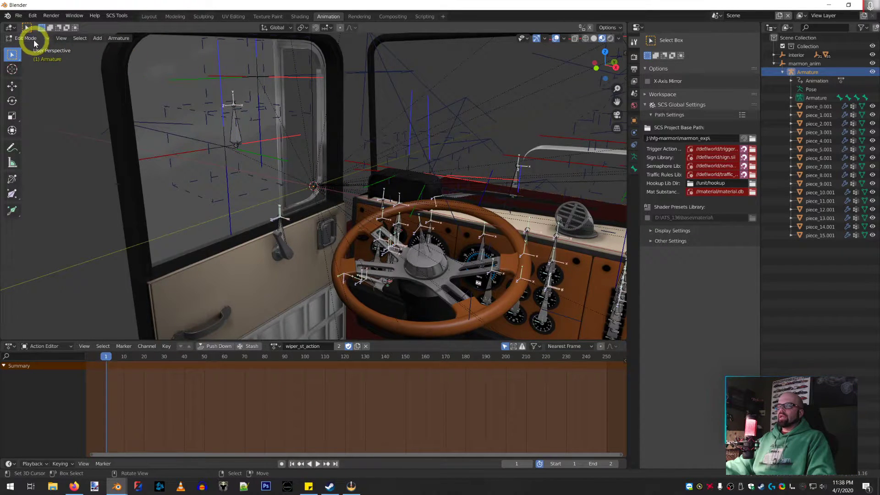
pyautogui.rightClick(239, 132)
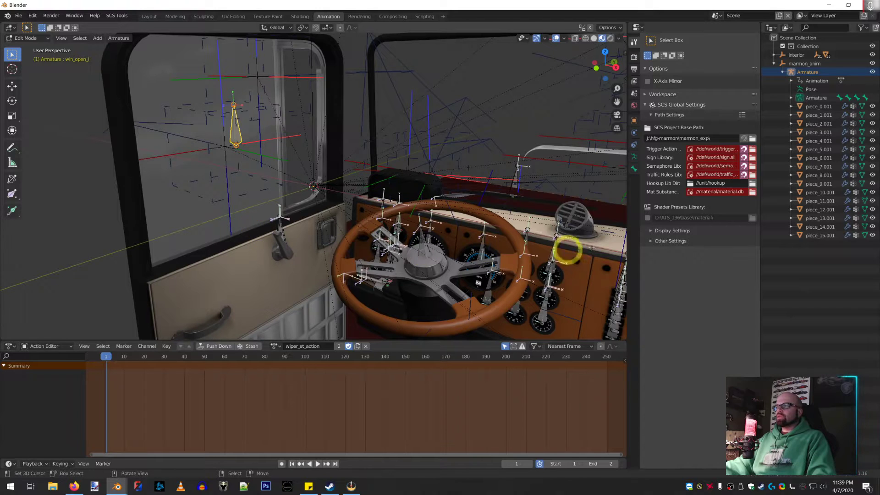
# Open the armature's object properties and review the full list of SCS Animations
pyautogui.click(633, 120)
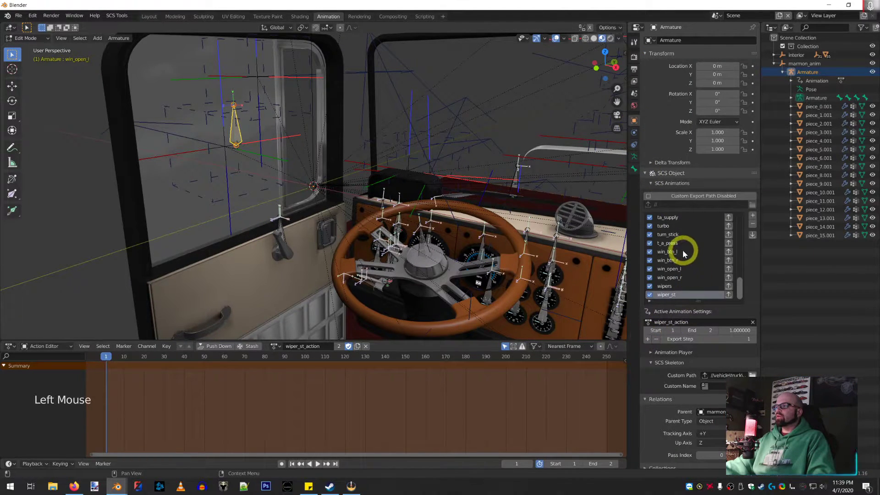
pyautogui.scroll(8, 682, 249)
pyautogui.scroll(-1, 683, 254)
pyautogui.scroll(9, 683, 258)
pyautogui.scroll(19, 689, 260)
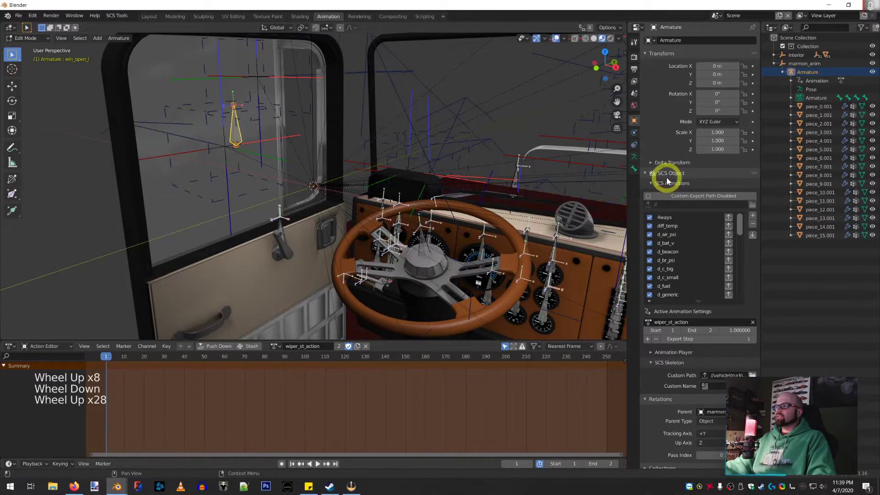
pyautogui.scroll(-3, 678, 266)
pyautogui.scroll(-14, 678, 270)
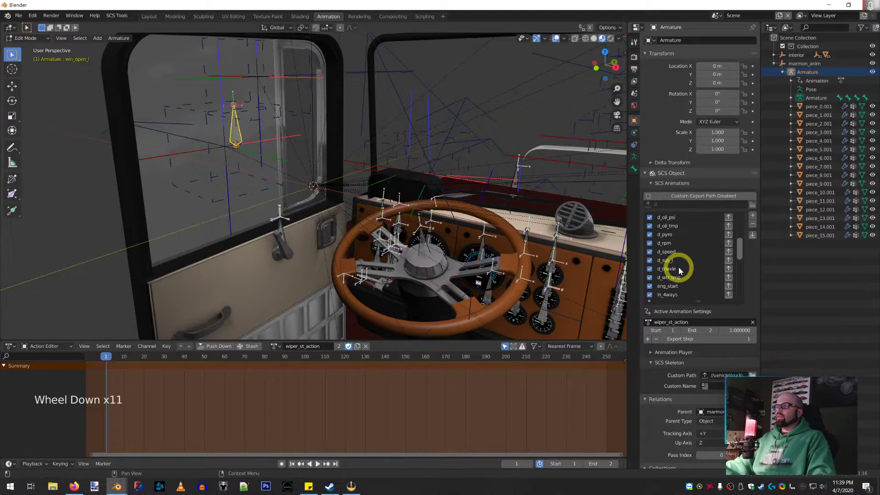
pyautogui.scroll(-15, 679, 269)
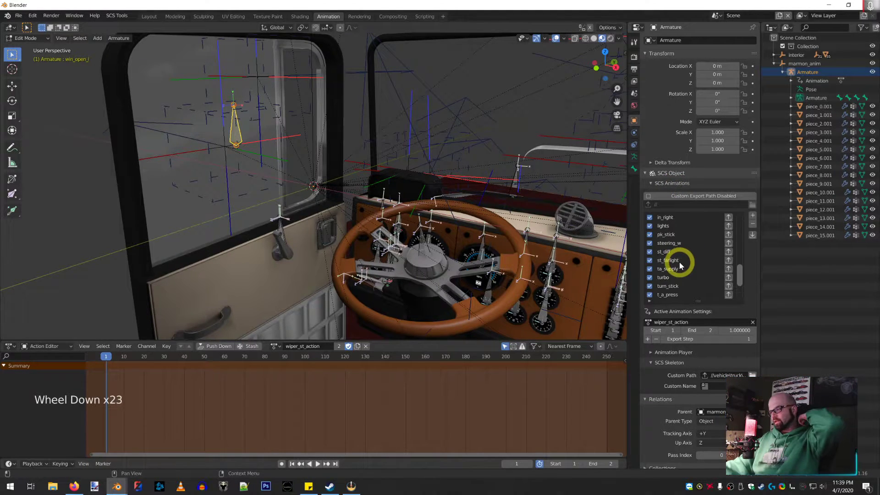
pyautogui.scroll(-1, 680, 271)
pyautogui.scroll(15, 678, 266)
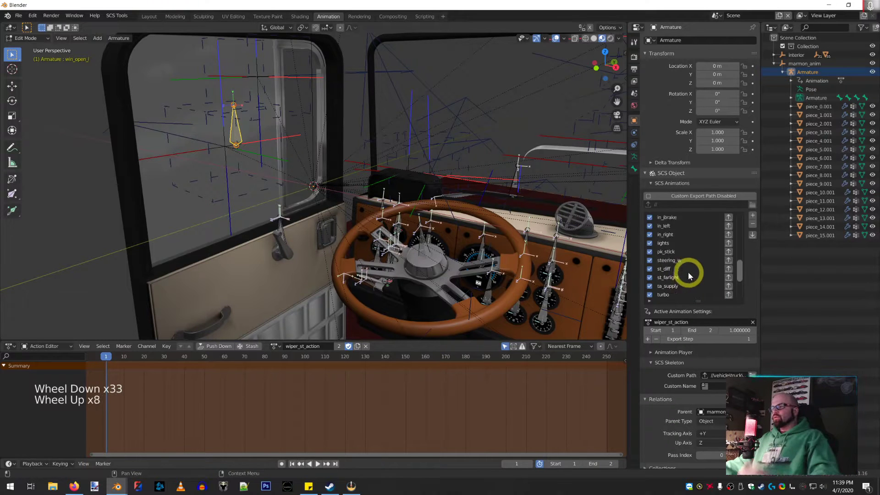
# Select the win_open_l entry in the SCS Animations list, expand the Animation Player, and play and stop the animation
pyautogui.scroll(-5, 692, 274)
pyautogui.scroll(-12, 692, 273)
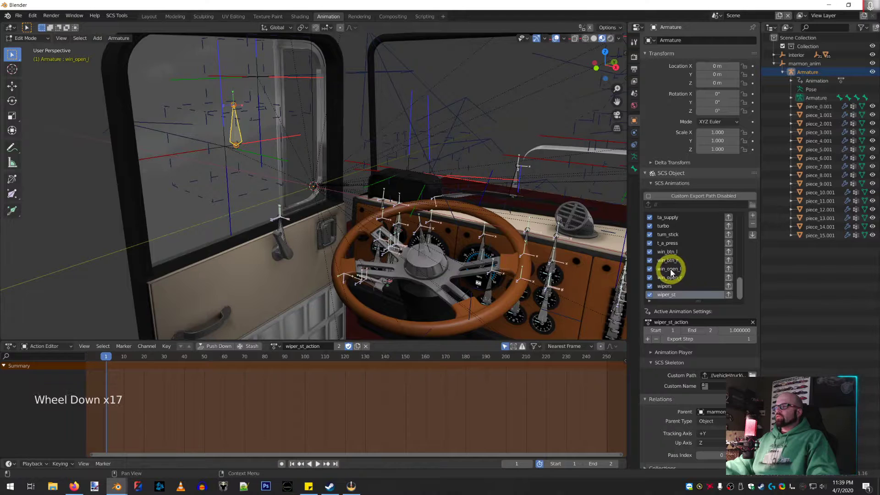
pyautogui.click(682, 270)
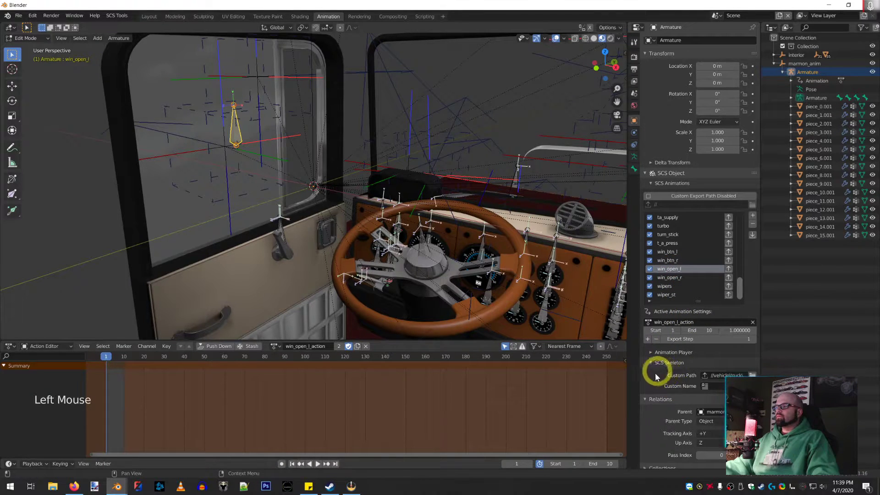
pyautogui.click(667, 353)
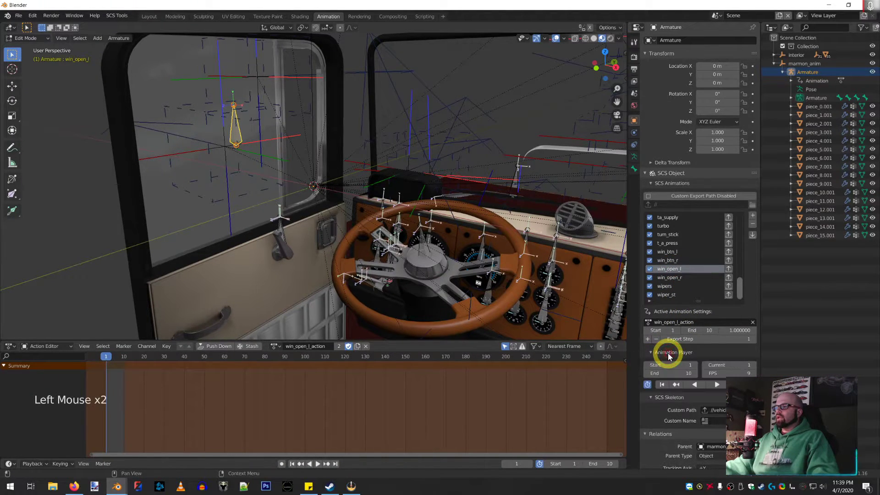
pyautogui.click(717, 385)
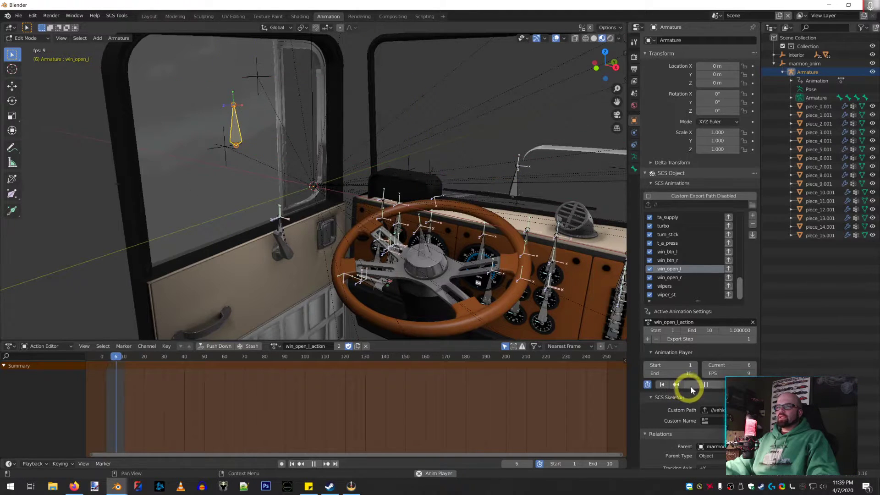
pyautogui.click(705, 385)
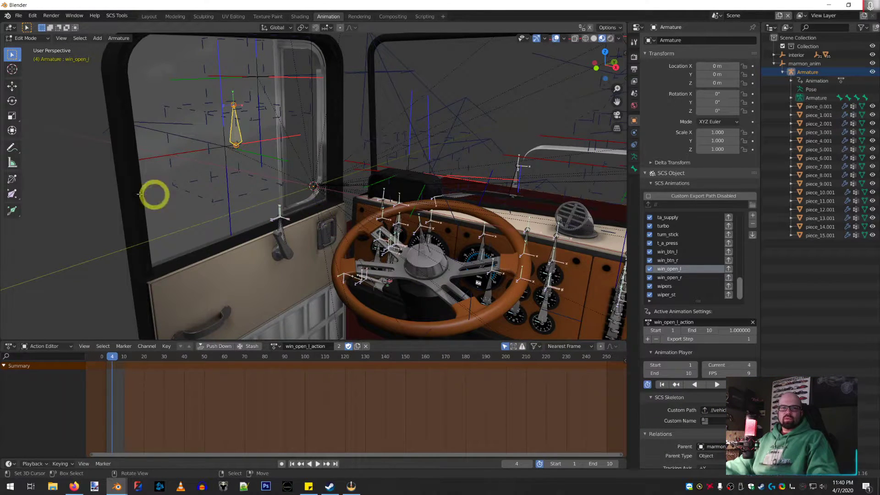
# Put the armature in Pose Mode, play and stop the win_open_l animation, and return to its first frame
pyautogui.click(31, 39)
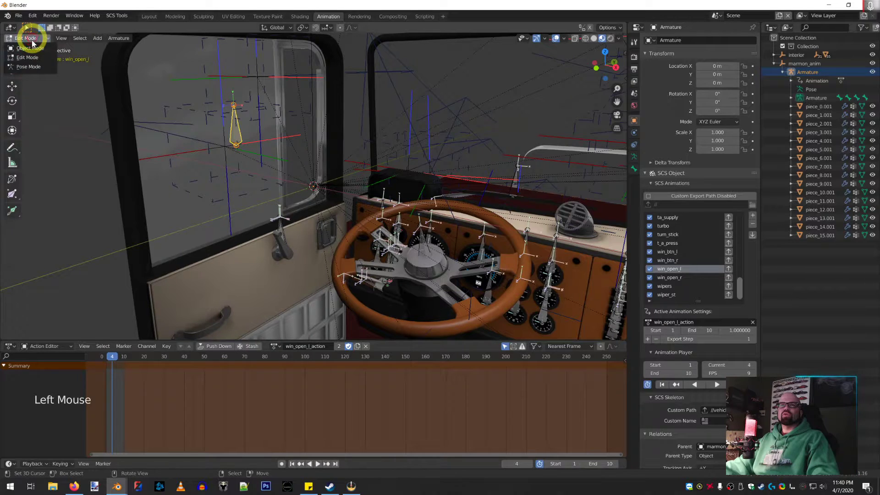
pyautogui.click(32, 68)
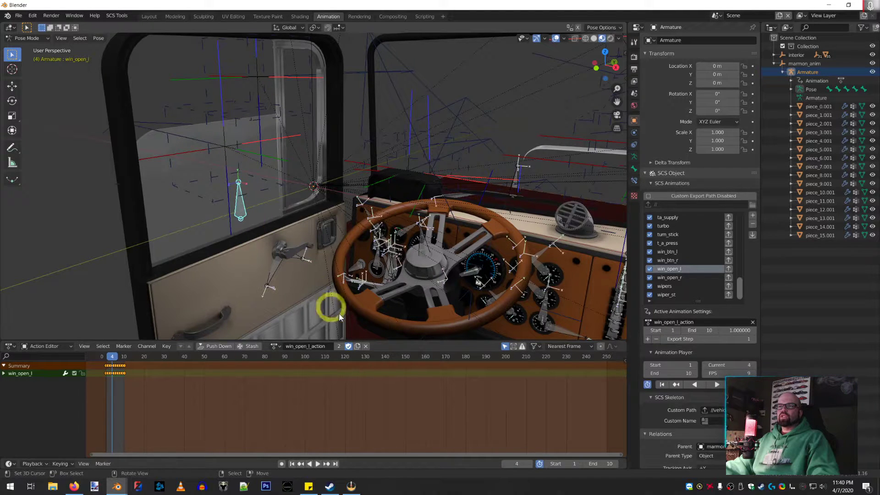
pyautogui.click(715, 384)
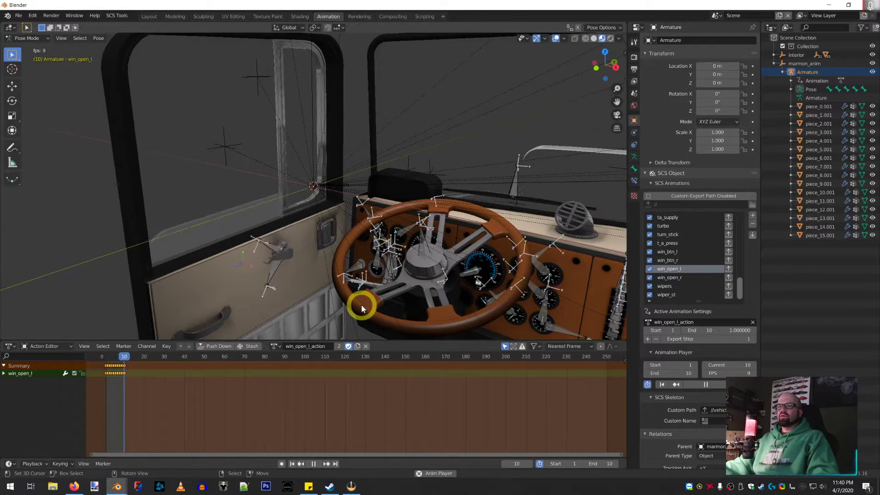
pyautogui.click(706, 385)
pyautogui.click(665, 388)
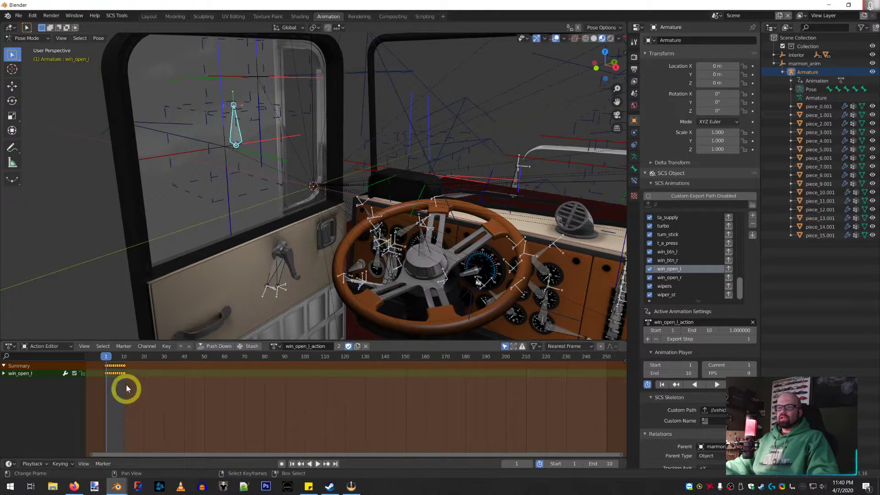
# Examine the win_open_l keyframes up close in the Action Editor
pyautogui.moveTo(110, 389); pyautogui.dragTo(322, 389, button='middle')
pyautogui.scroll(20, 323, 389)
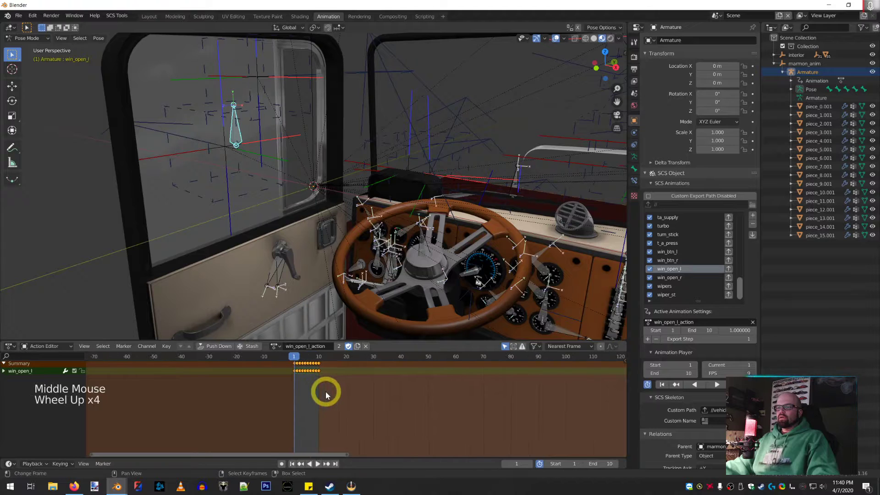
pyautogui.moveTo(208, 404); pyautogui.dragTo(390, 420, button='middle')
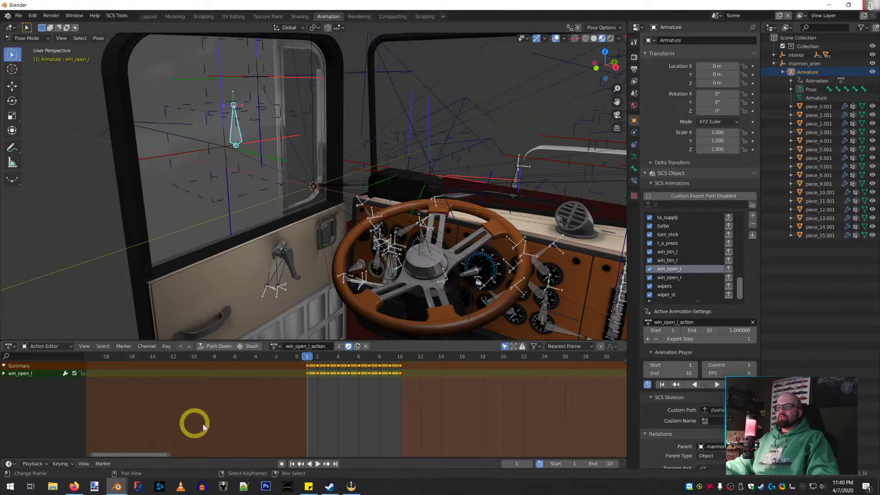
pyautogui.click(619, 334)
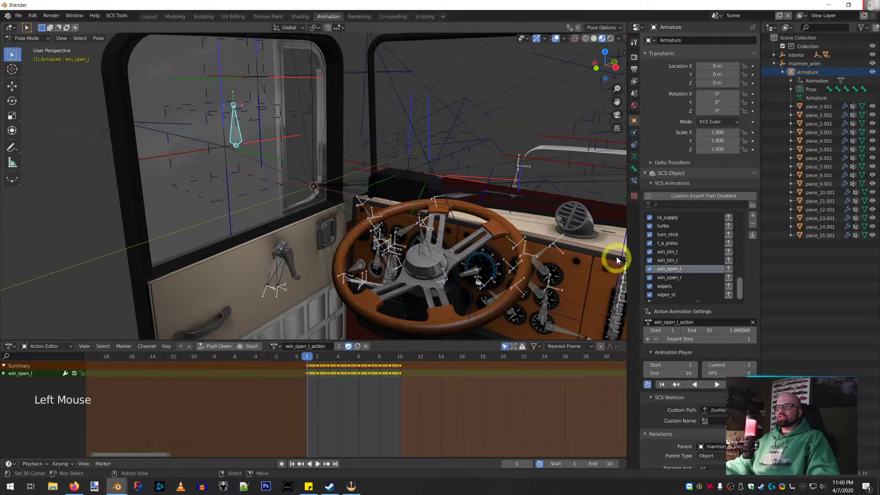
pyautogui.click(623, 346)
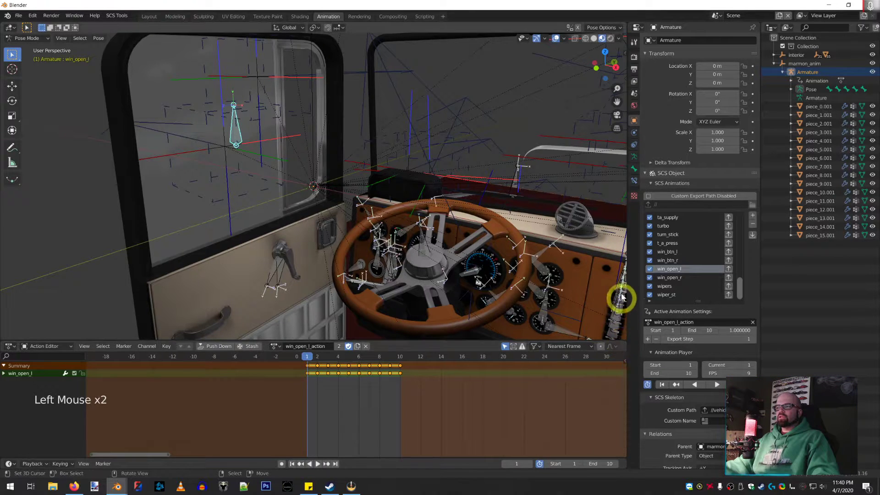
pyautogui.moveTo(5, 345)
pyautogui.mouseDown()
pyautogui.moveTo(11, 289)
pyautogui.moveTo(7, 346)
pyautogui.moveTo(7, 338)
pyautogui.mouseUp()
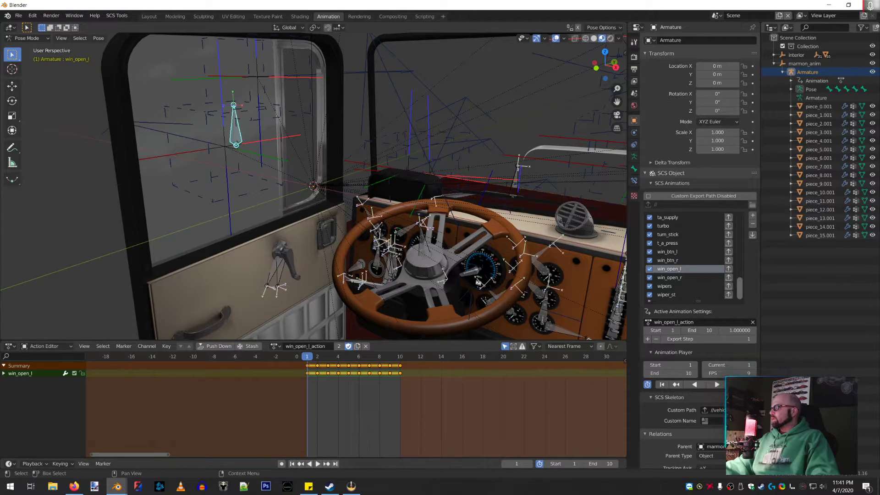
# Switch to Firefox and review the special, stick, gauge and indicator animation tables on the Truck Interior Animations and IDs page
pyautogui.hotkey('alt', 'Tab')
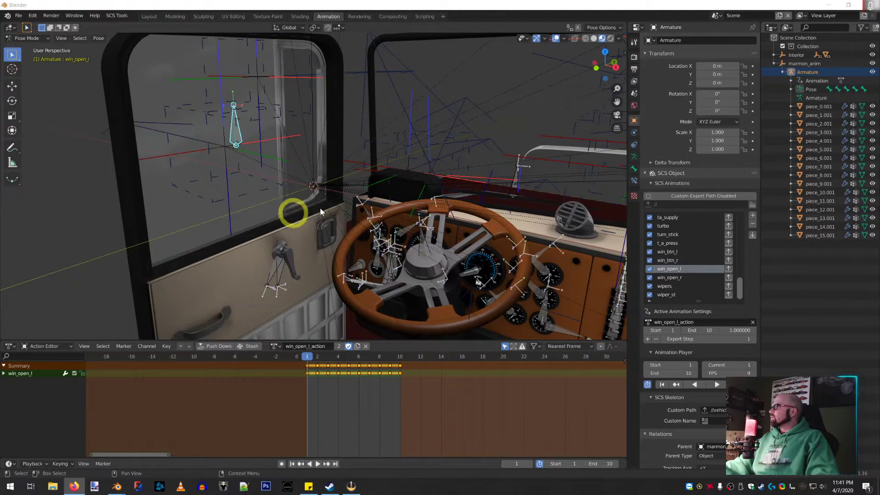
pyautogui.hotkey('alt', 'Tab')
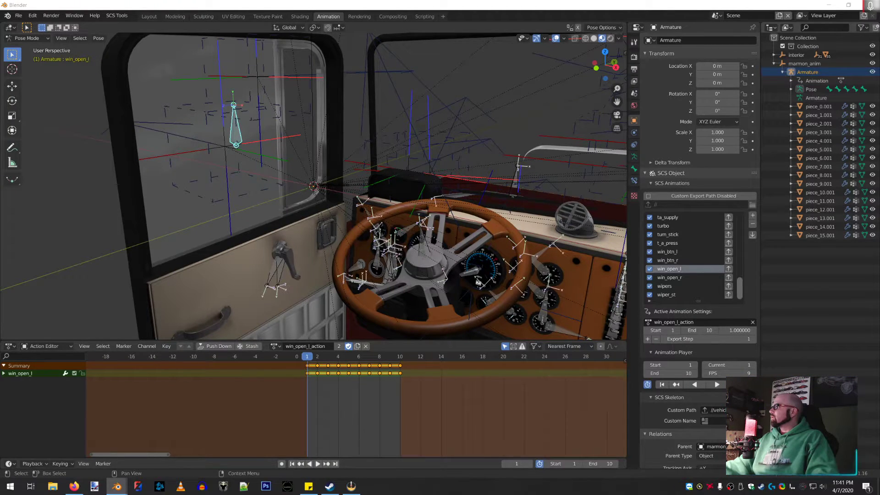
pyautogui.hotkey('alt', 'Tab')
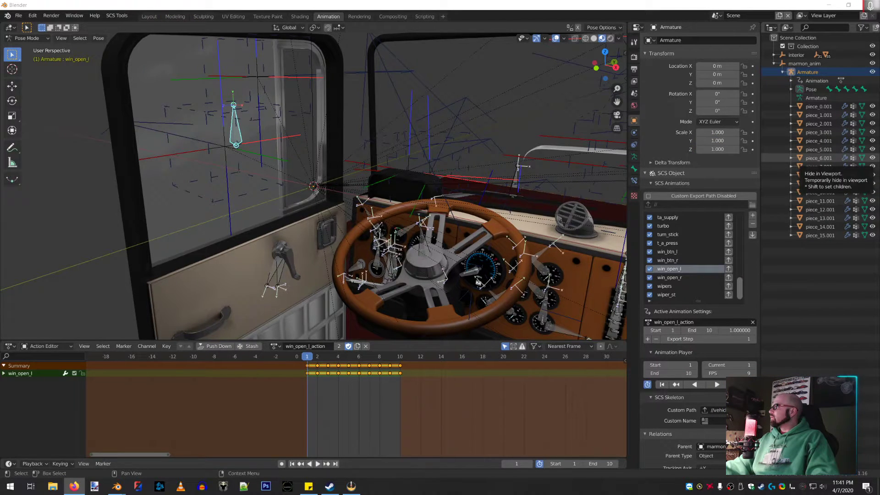
pyautogui.moveTo(879, 279); pyautogui.dragTo(367, 1)
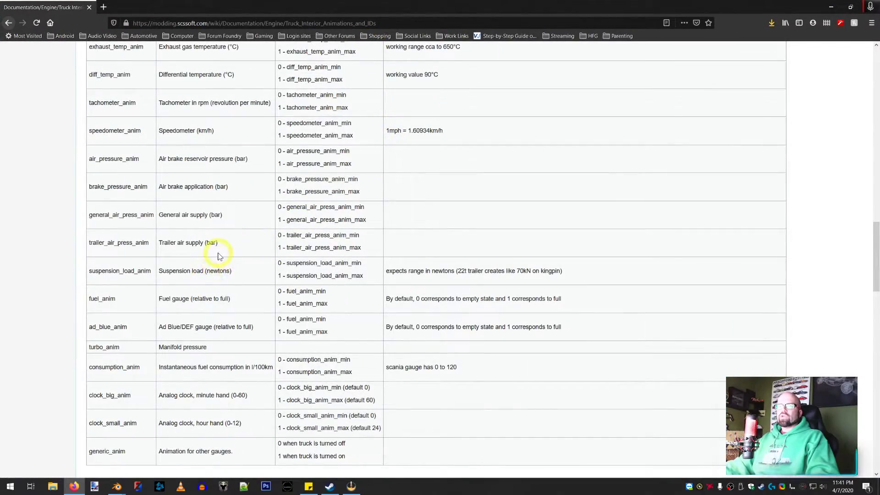
pyautogui.scroll(15, 167, 206)
pyautogui.scroll(5, 174, 229)
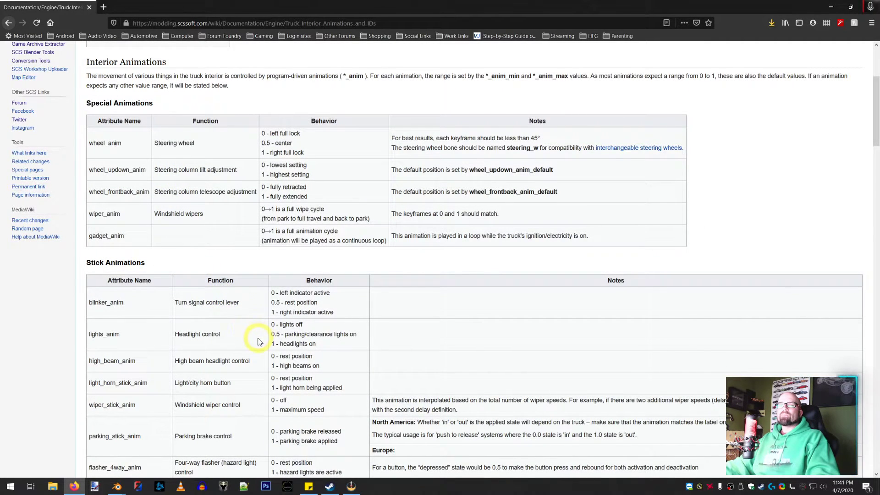
pyautogui.scroll(-3, 255, 340)
pyautogui.scroll(-15, 251, 339)
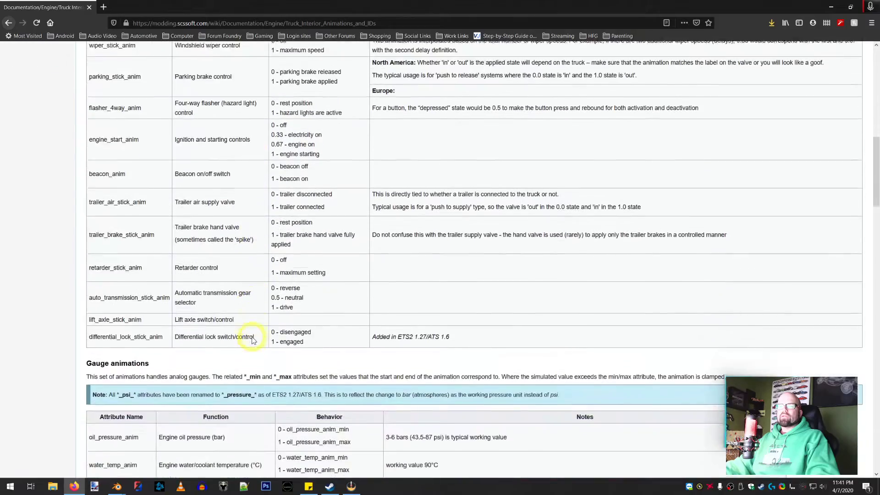
pyautogui.scroll(-20, 252, 340)
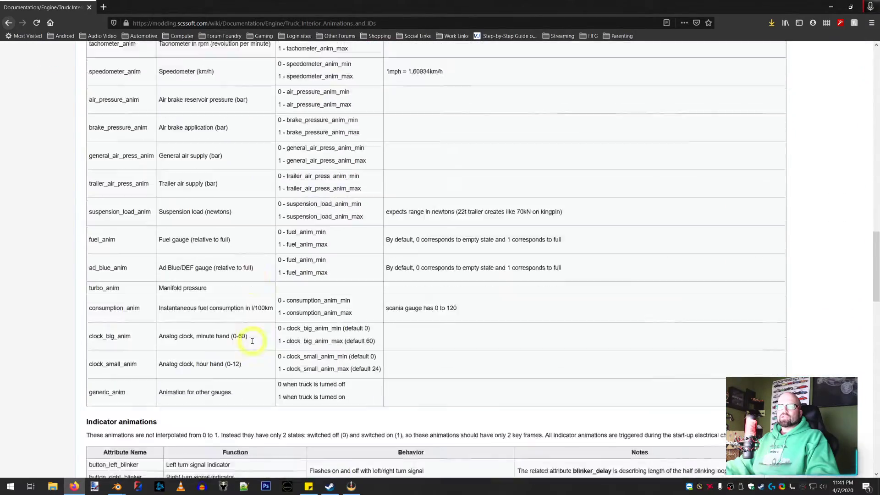
pyautogui.scroll(-18, 251, 343)
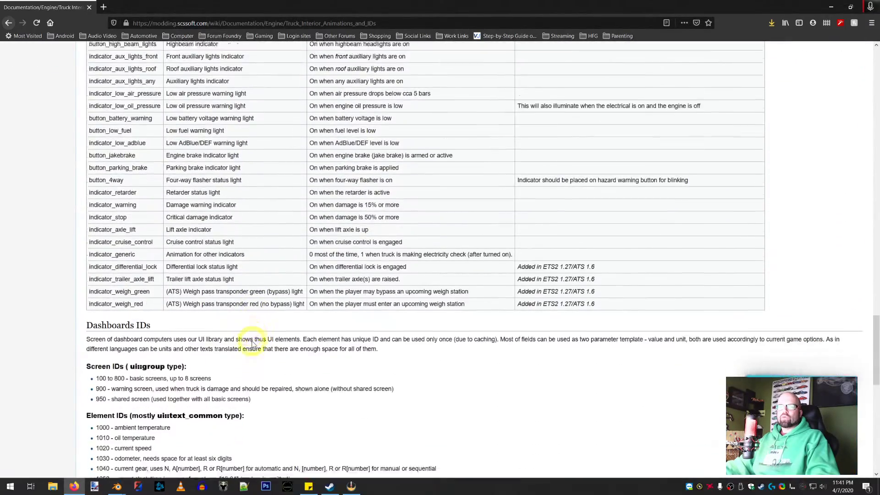
pyautogui.scroll(20, 252, 342)
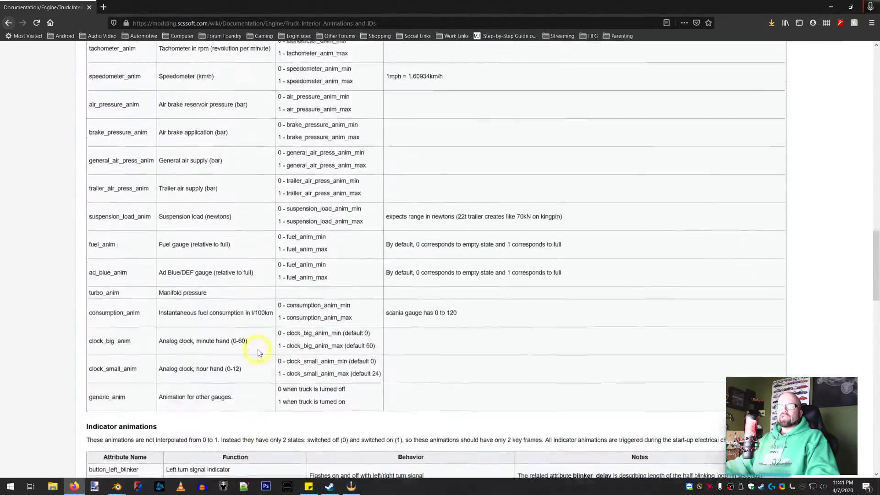
# Search the SCS Modding Wiki for "window" and open the ETS2 Modding guides 1.37 page at its Interior data section
pyautogui.scroll(9, 262, 357)
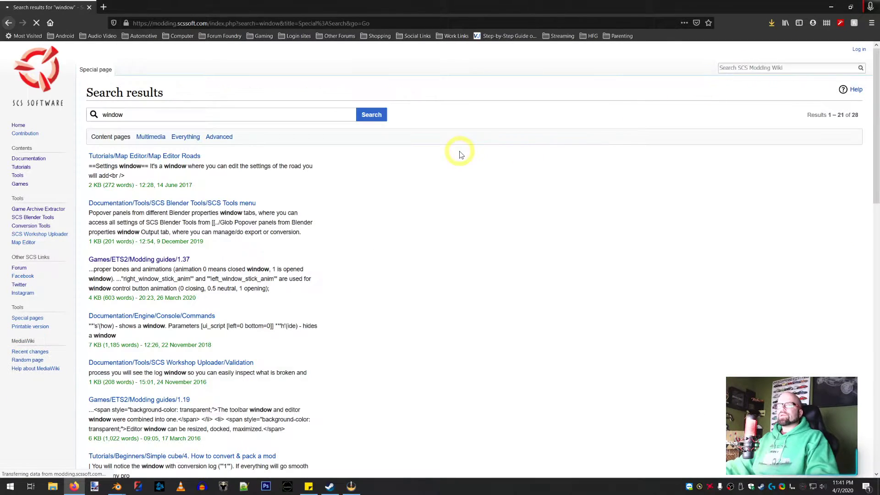
pyautogui.click(174, 259)
pyautogui.scroll(-7, 393, 251)
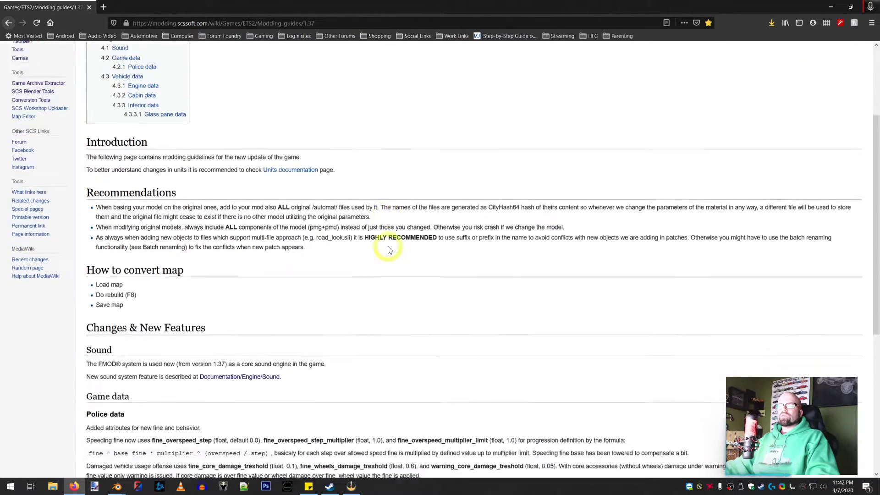
pyautogui.scroll(-2, 394, 241)
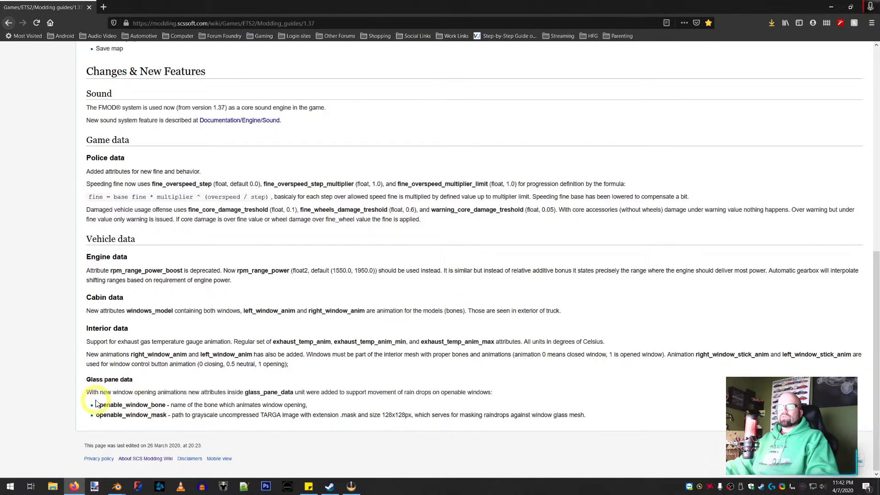
# Highlight and read the Glass pane data section, the new window animations paragraph and its window control button values
pyautogui.moveTo(87, 384); pyautogui.dragTo(622, 413)
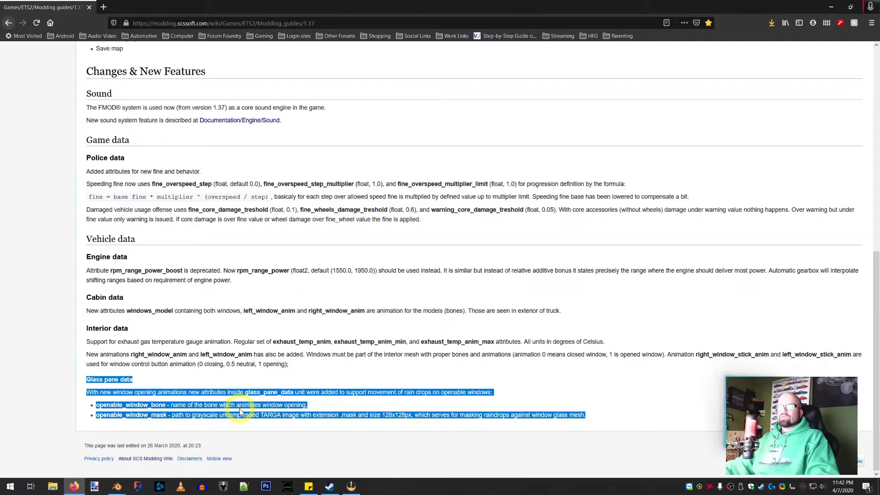
pyautogui.click(122, 413)
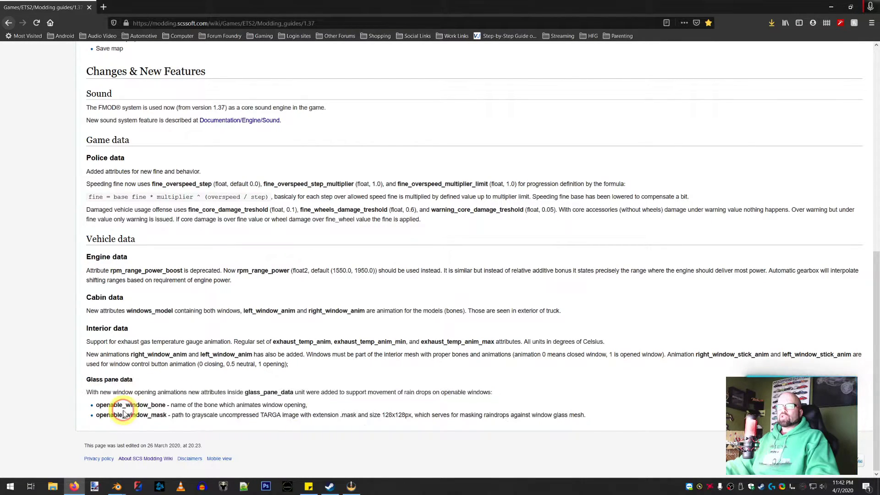
pyautogui.moveTo(290, 365); pyautogui.dragTo(86, 354)
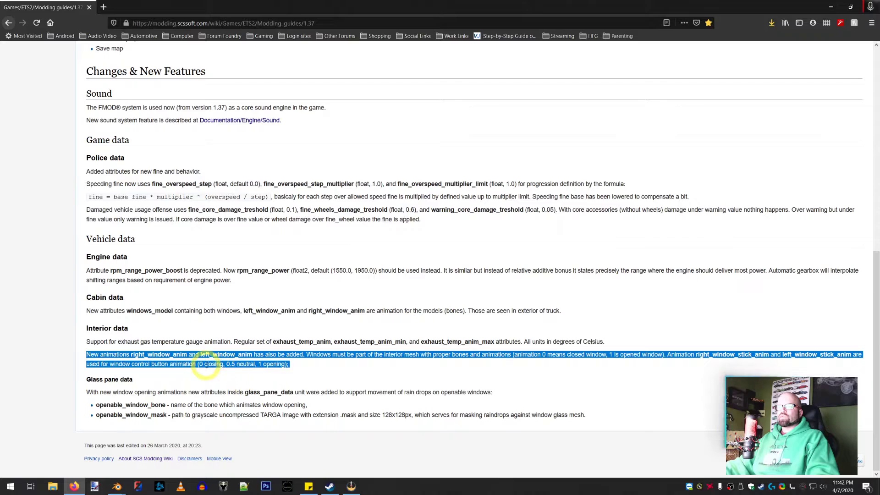
pyautogui.click(201, 371)
pyautogui.doubleClick(200, 364)
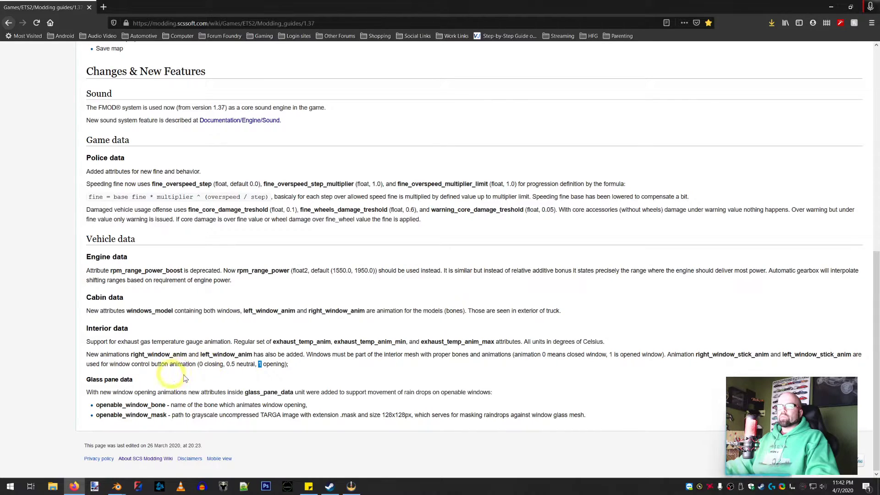
pyautogui.click(200, 366)
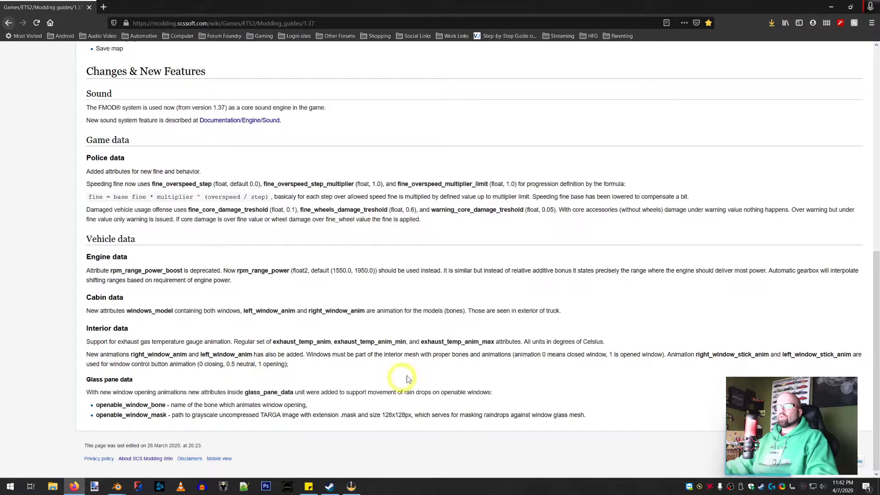
# Highlight and read the Interior data note on window bones and closed or opened values, plus the right_window_anim attribute name
pyautogui.moveTo(434, 355); pyautogui.dragTo(658, 356)
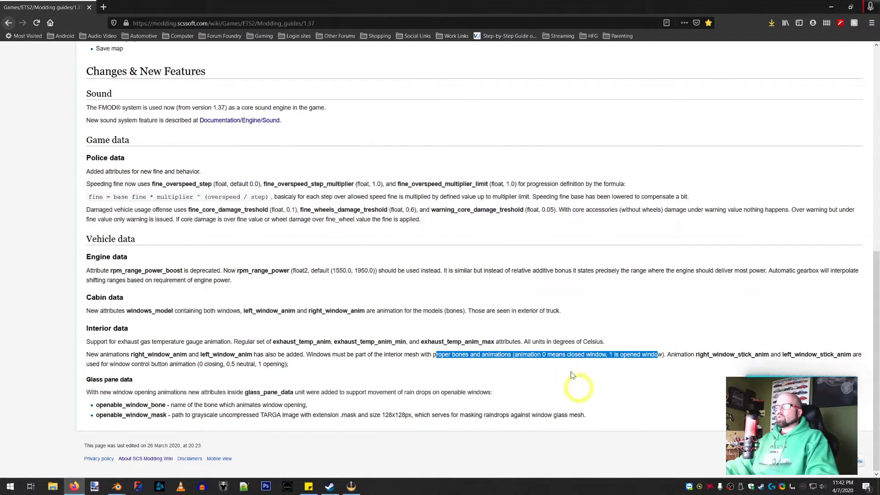
pyautogui.click(573, 386)
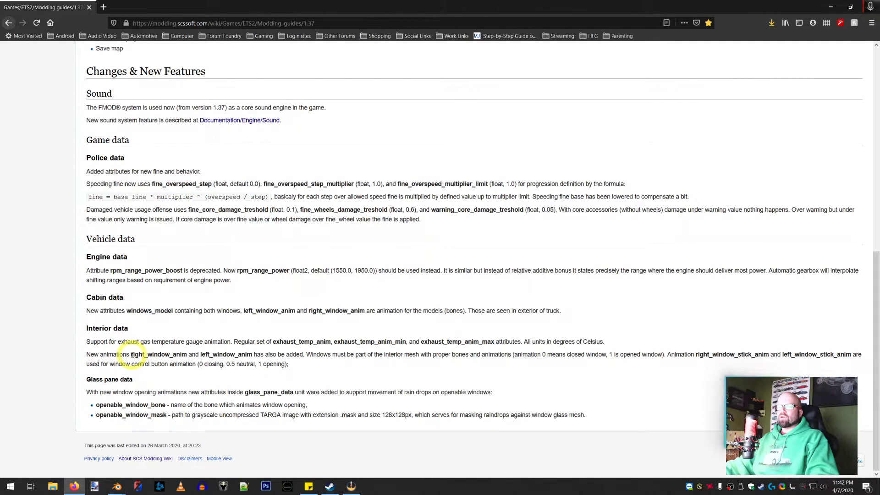
pyautogui.moveTo(131, 355); pyautogui.dragTo(184, 354)
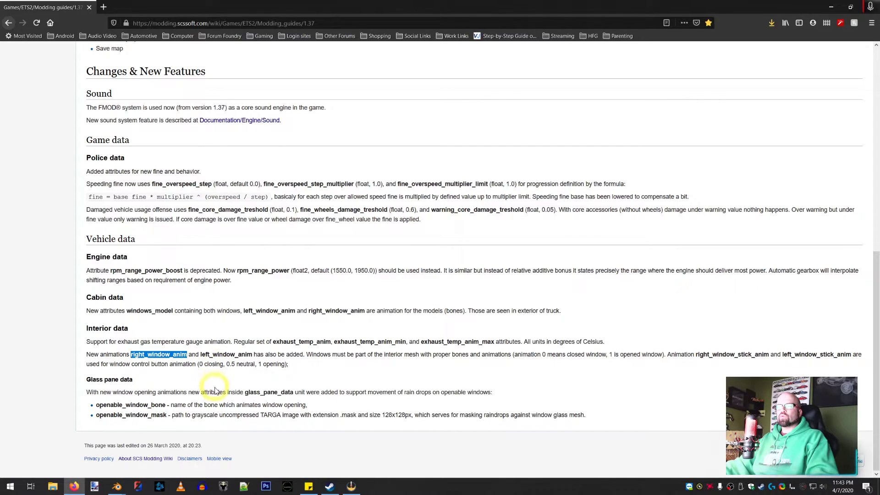
pyautogui.click(220, 364)
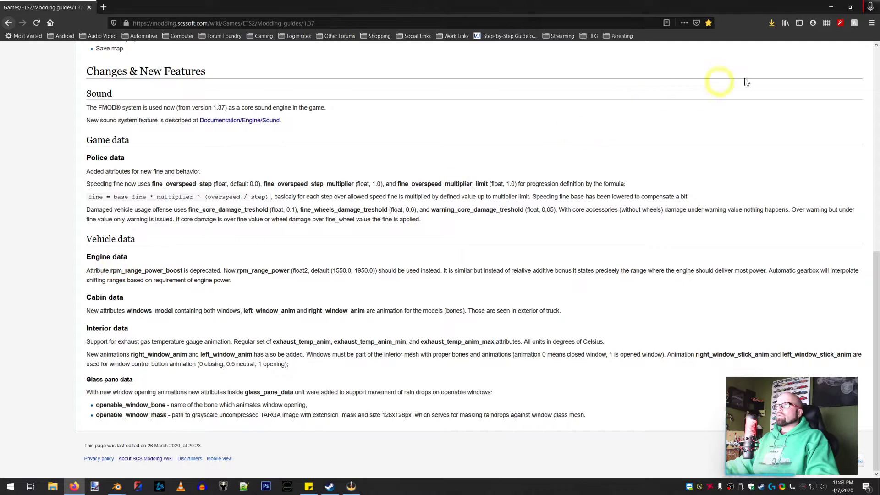
# Switch back to Blender and expand the Armature data in the outliner to show its list of bones
pyautogui.click(831, 7)
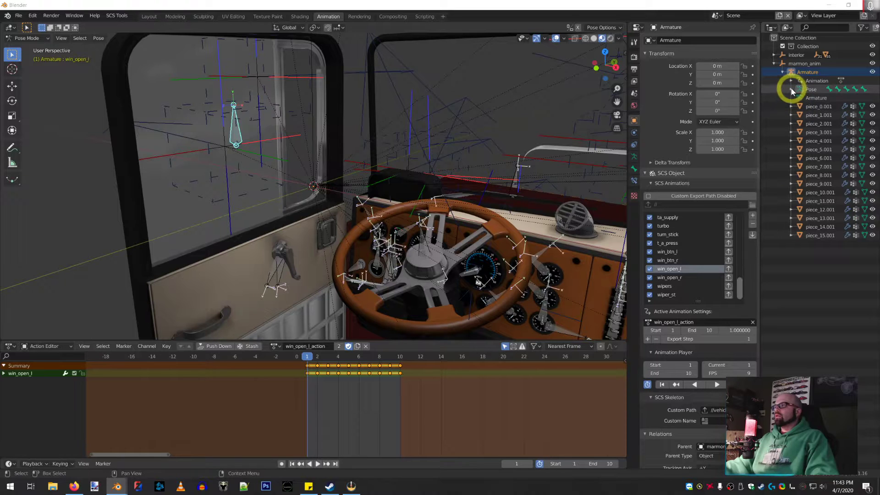
pyautogui.click(805, 96)
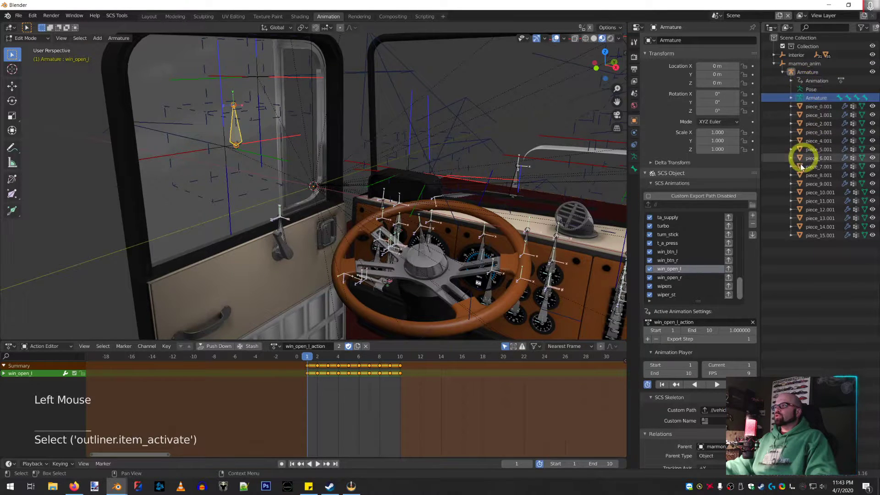
pyautogui.click(790, 97)
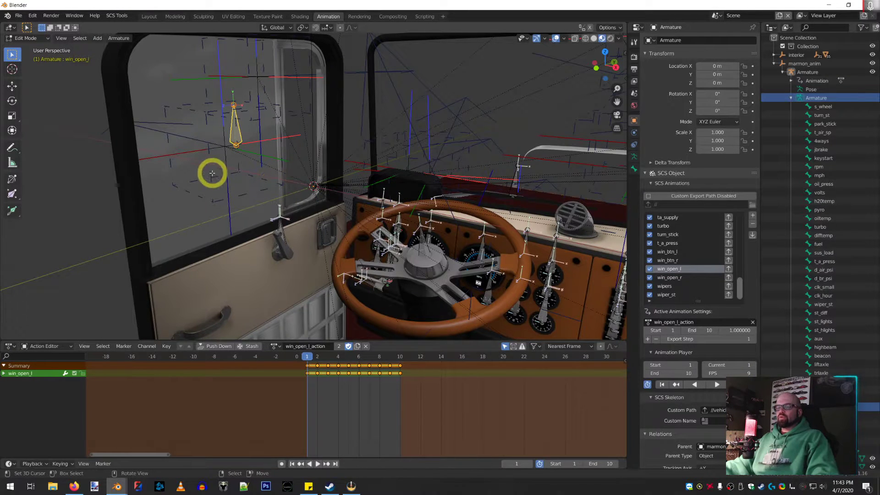
pyautogui.press('Tab')
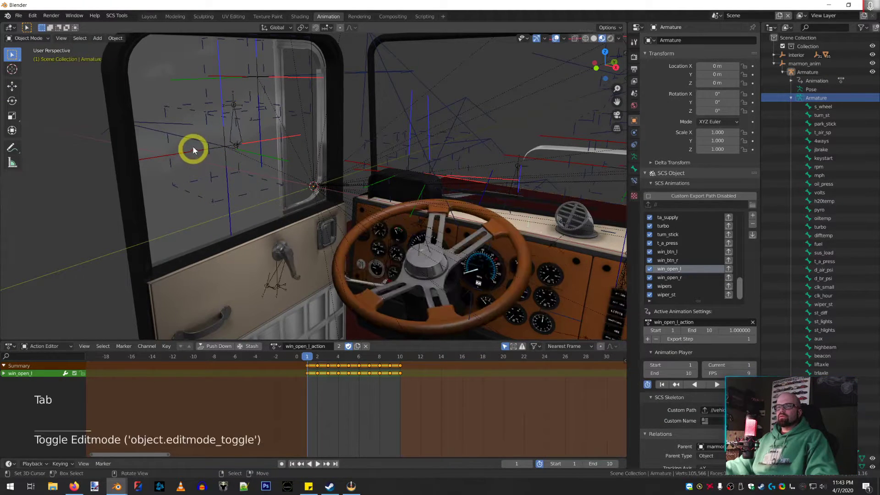
# Enter Edit Mode on the window glass mesh piece_15.001 and clear its vertex selection
pyautogui.rightClick(194, 127)
pyautogui.press('Tab')
pyautogui.press('a')
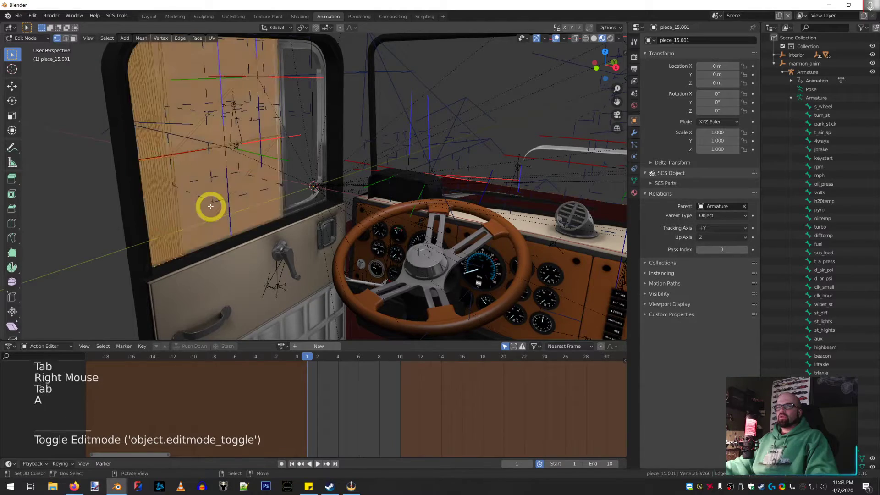
pyautogui.moveTo(210, 202)
pyautogui.mouseDown(button='middle')
pyautogui.moveTo(218, 200)
pyautogui.moveTo(203, 200)
pyautogui.mouseUp(button='middle')
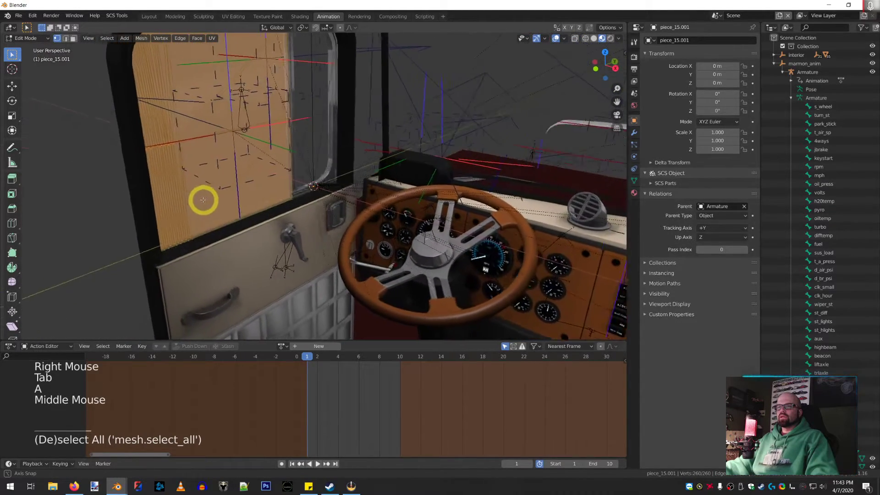
pyautogui.scroll(-7, 214, 190)
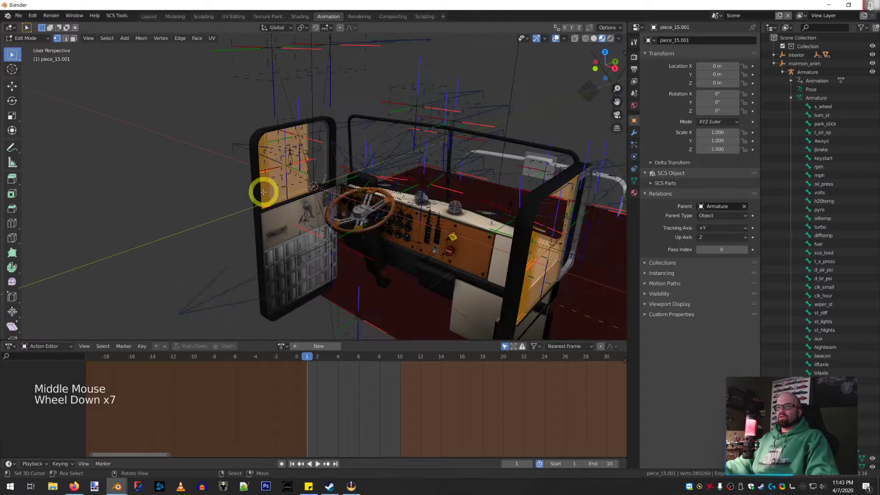
pyautogui.scroll(-3, 263, 192)
pyautogui.press('a')
pyautogui.press('a')
pyautogui.press('a')
pyautogui.press('v')
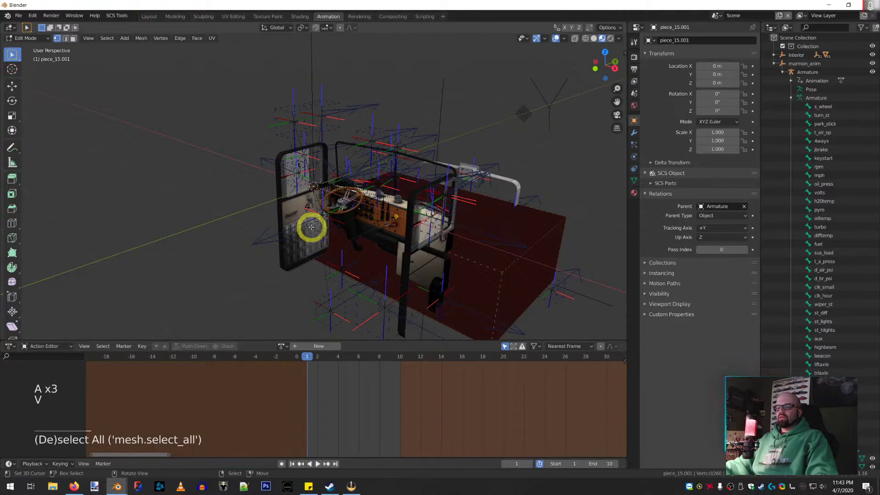
# Box-select vertices of the driver's side window glass and extend the selection to all linked geometry
pyautogui.press('b')
pyautogui.moveTo(320, 221); pyautogui.dragTo(224, 106)
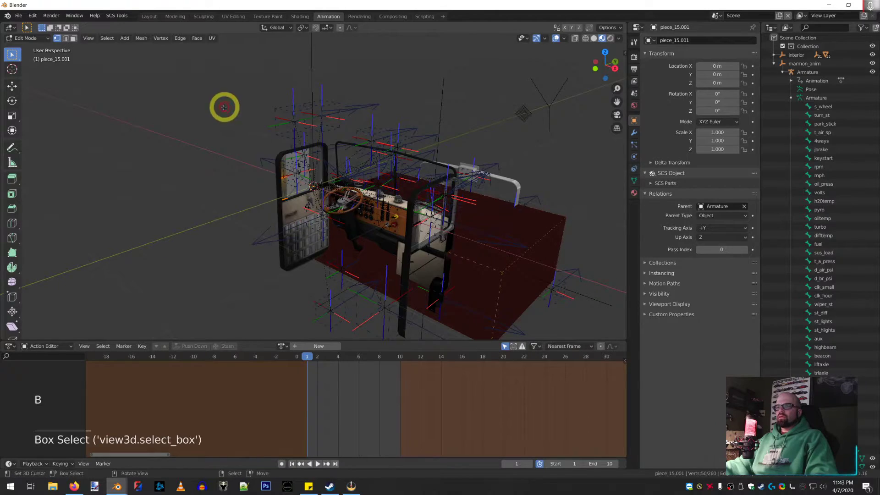
pyautogui.scroll(7, 268, 180)
pyautogui.hotkey('ctrl', 'l')
pyautogui.hotkey('ctrl', 'l')
pyautogui.hotkey('ctrl', 'l')
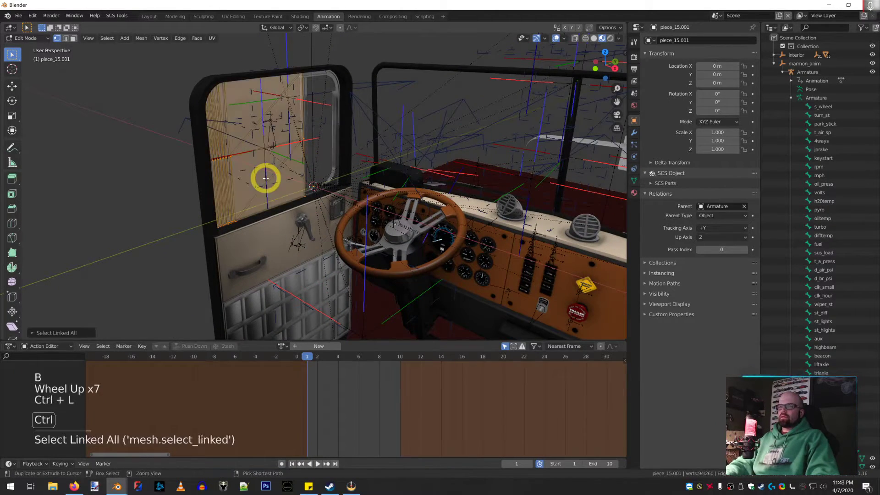
pyautogui.moveTo(274, 175); pyautogui.dragTo(293, 137, button='middle')
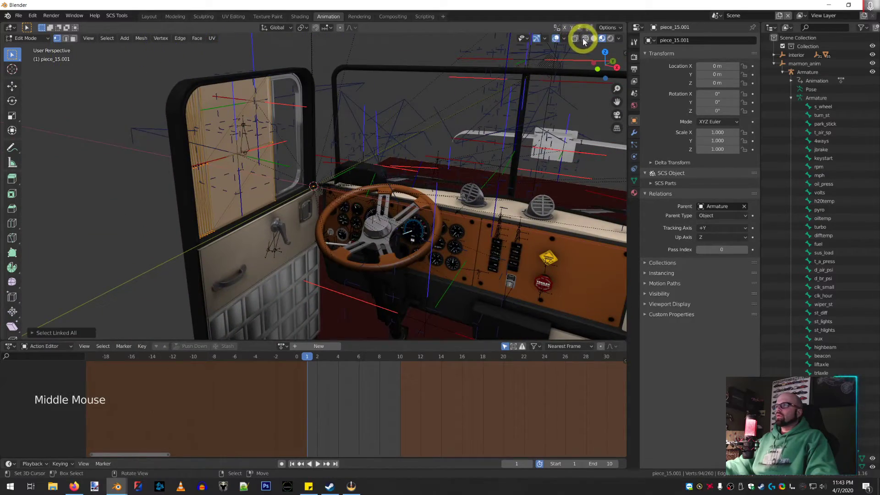
pyautogui.scroll(3, 263, 193)
pyautogui.moveTo(262, 192); pyautogui.dragTo(246, 205, button='middle')
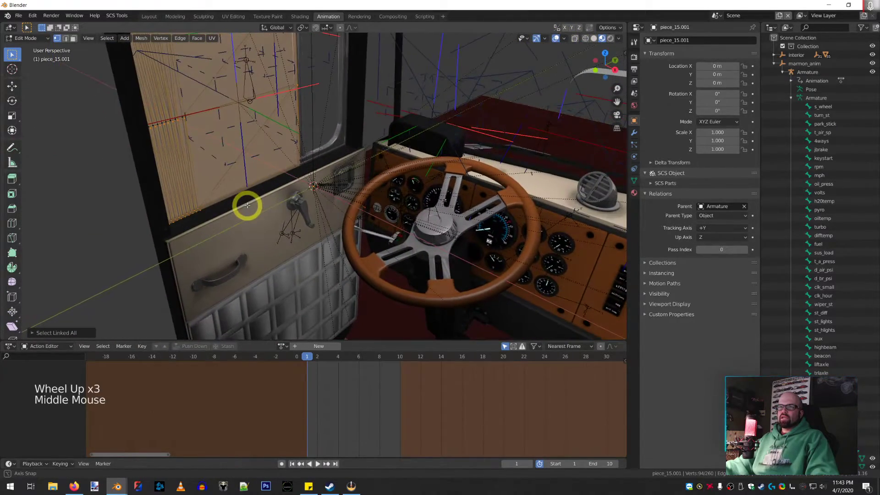
# Add the other layer of the driver's side window glass to the selection, including all its linked geometry
pyautogui.press('b')
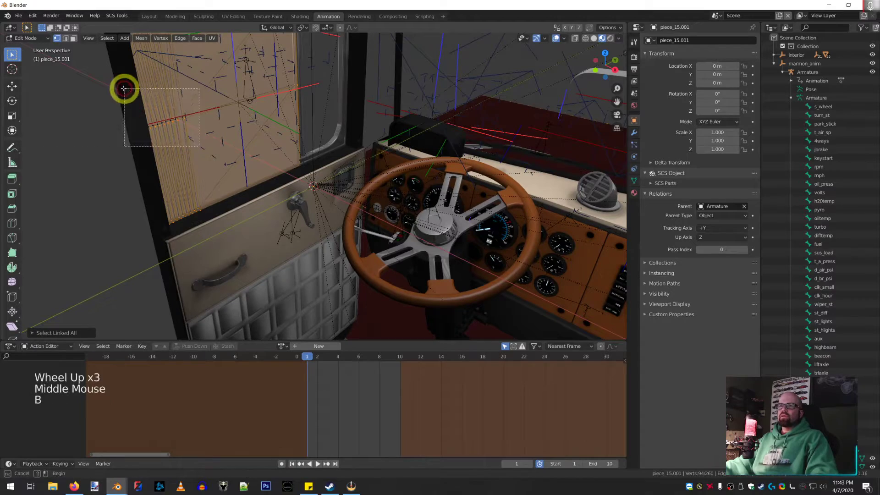
pyautogui.moveTo(124, 98); pyautogui.dragTo(164, 121, button='middle')
pyautogui.scroll(-1, 164, 120)
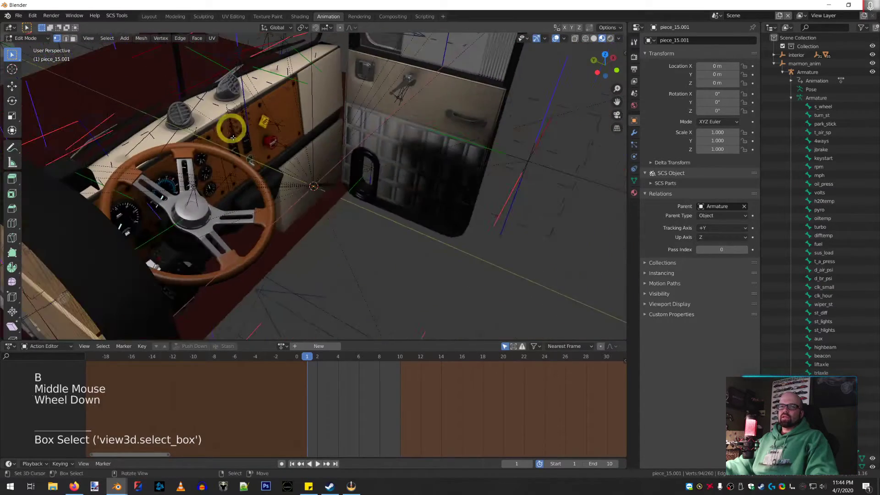
pyautogui.moveTo(197, 146); pyautogui.dragTo(226, 171, button='middle')
pyautogui.scroll(-2, 232, 204)
pyautogui.press('b')
pyautogui.moveTo(229, 306); pyautogui.dragTo(230, 301)
pyautogui.hotkey('ctrl', 'l')
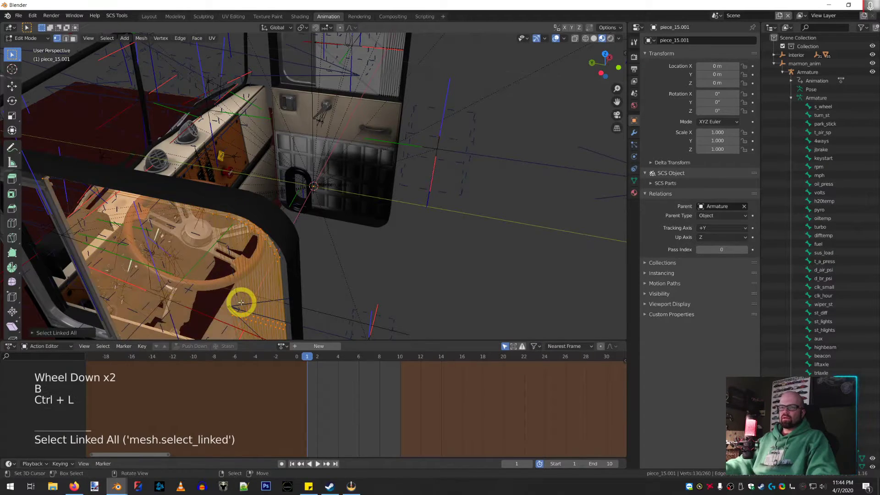
pyautogui.moveTo(275, 270); pyautogui.dragTo(219, 233, button='middle')
pyautogui.scroll(4, 234, 192)
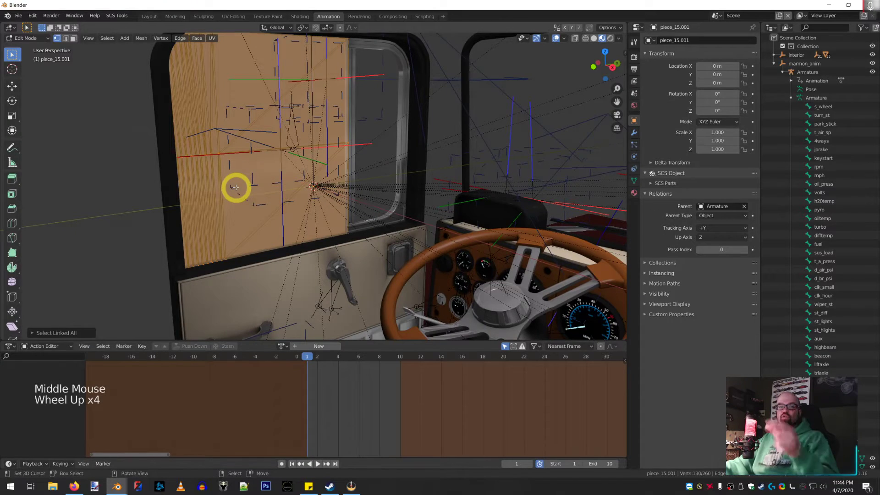
# Snap the 3D cursor to the selected driver's side window glass
pyautogui.moveTo(235, 187)
pyautogui.mouseDown(button='middle')
pyautogui.moveTo(230, 165)
pyautogui.moveTo(241, 178)
pyautogui.mouseUp(button='middle')
pyautogui.keyDown('alt'); pyautogui.middleClick(223, 133); pyautogui.keyUp('alt')
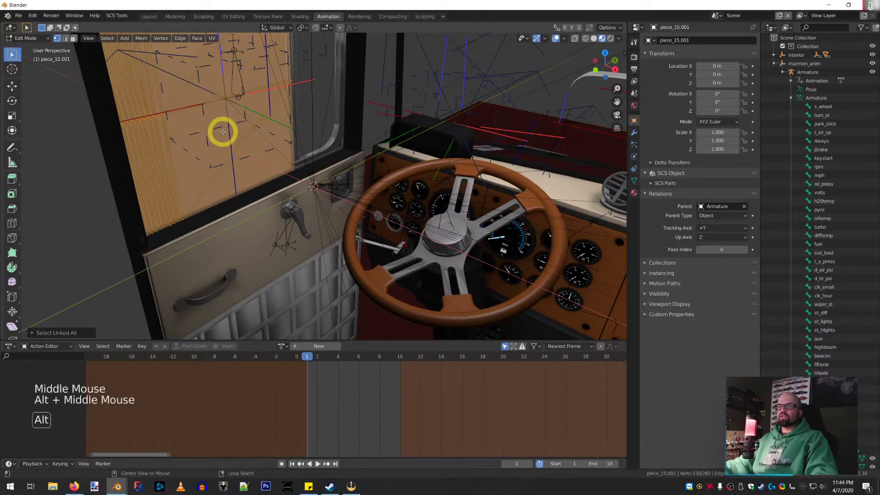
pyautogui.scroll(-3, 259, 161)
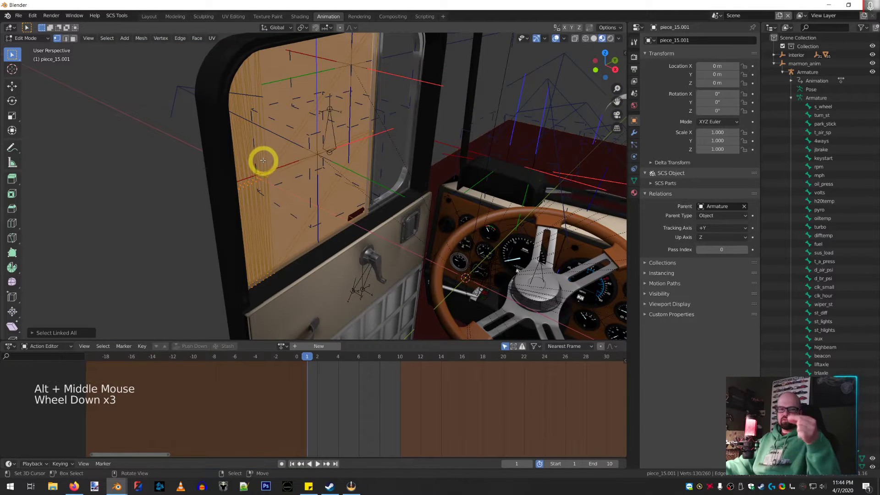
pyautogui.moveTo(284, 156)
pyautogui.mouseDown(button='middle')
pyautogui.moveTo(299, 161)
pyautogui.moveTo(292, 166)
pyautogui.mouseUp(button='middle')
pyautogui.scroll(-8, 344, 229)
pyautogui.moveTo(344, 230)
pyautogui.mouseDown(button='middle')
pyautogui.moveTo(379, 235)
pyautogui.moveTo(332, 217)
pyautogui.mouseUp(button='middle')
pyautogui.scroll(1, 331, 217)
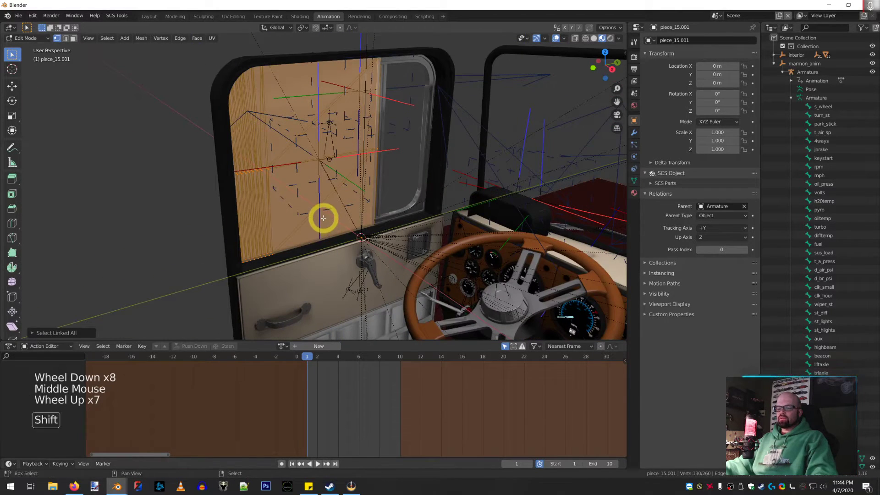
pyautogui.hotkey('shift', 's')
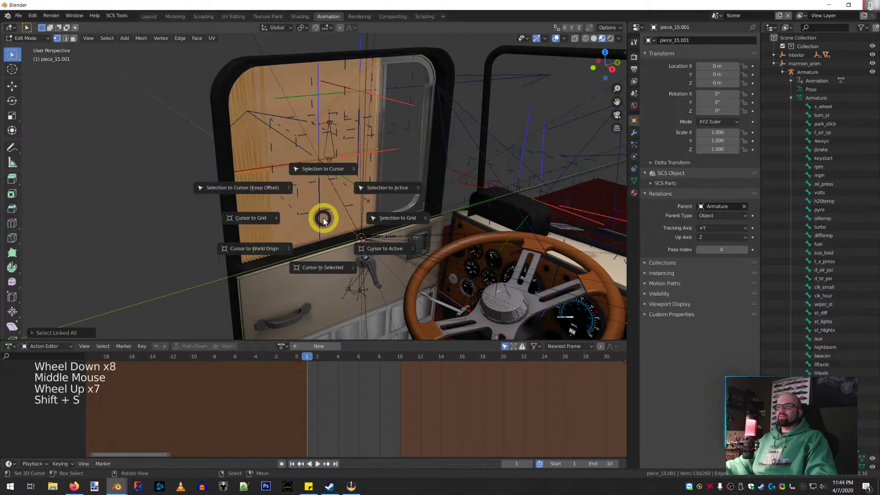
pyautogui.click(323, 270)
pyautogui.moveTo(340, 279); pyautogui.dragTo(267, 175, button='middle')
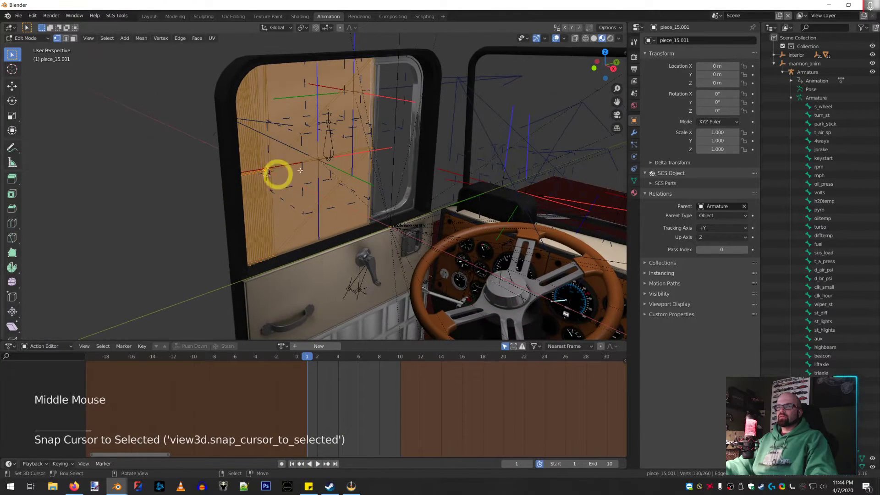
pyautogui.moveTo(289, 204); pyautogui.dragTo(278, 212, button='middle')
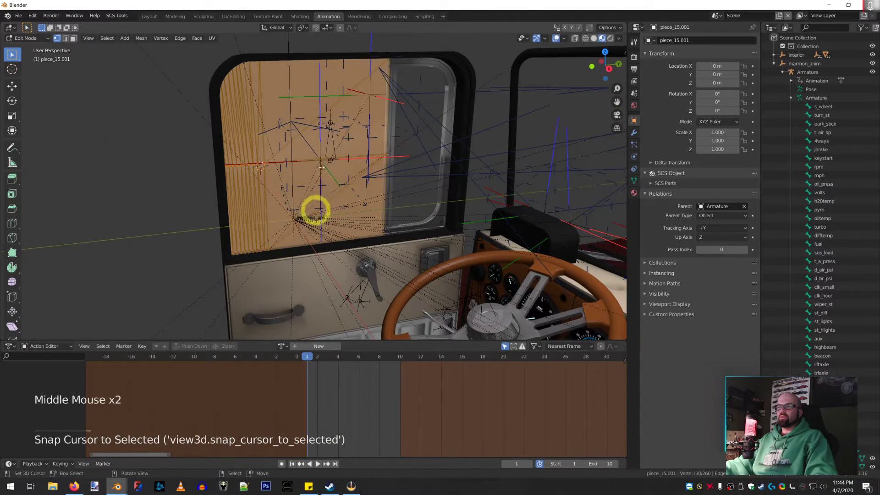
pyautogui.moveTo(202, 213); pyautogui.dragTo(177, 208, button='middle')
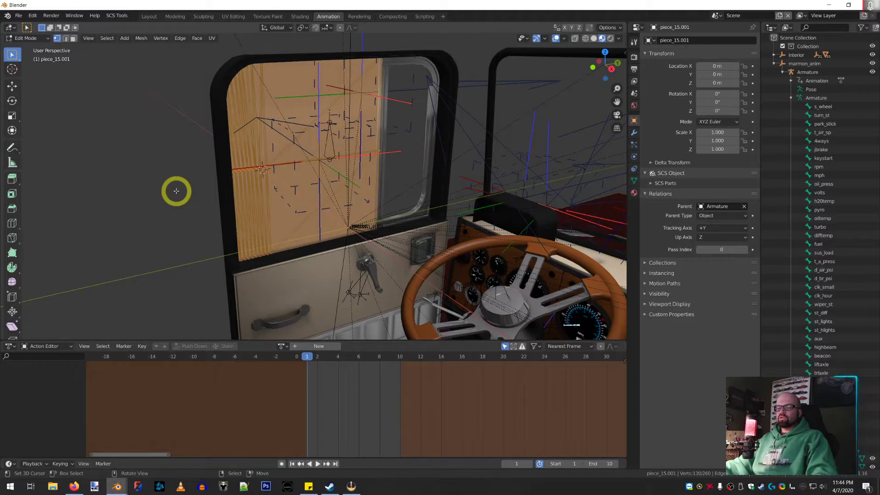
# Leave the glass mesh, enter Edit Mode on the Armature and add a bone at the 3D cursor
pyautogui.click(802, 73)
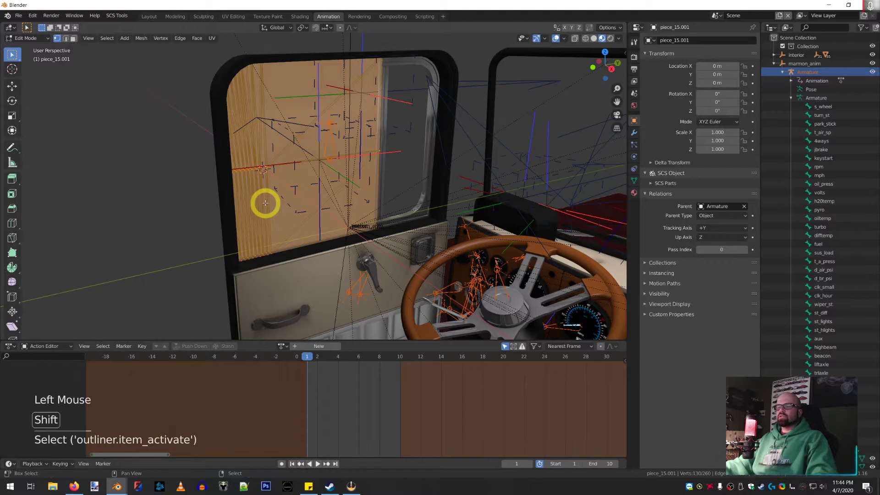
pyautogui.hotkey('shift', 'a')
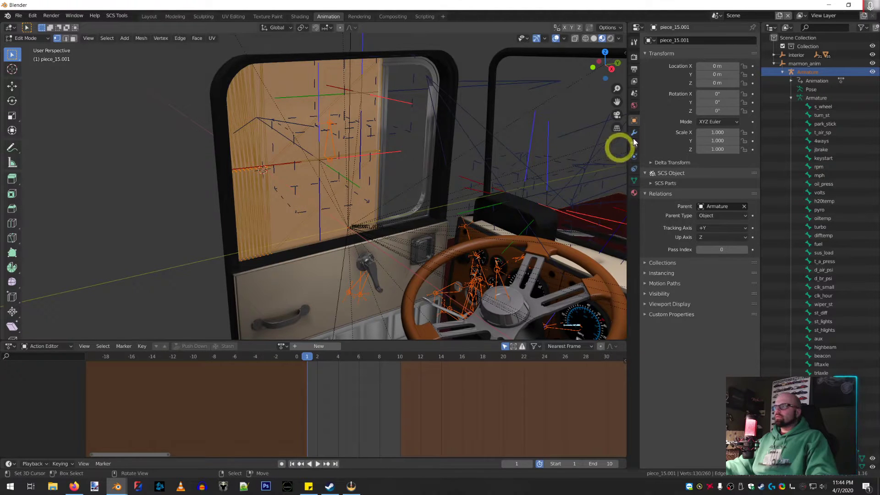
pyautogui.click(797, 72)
pyautogui.press('Tab')
pyautogui.click(788, 73)
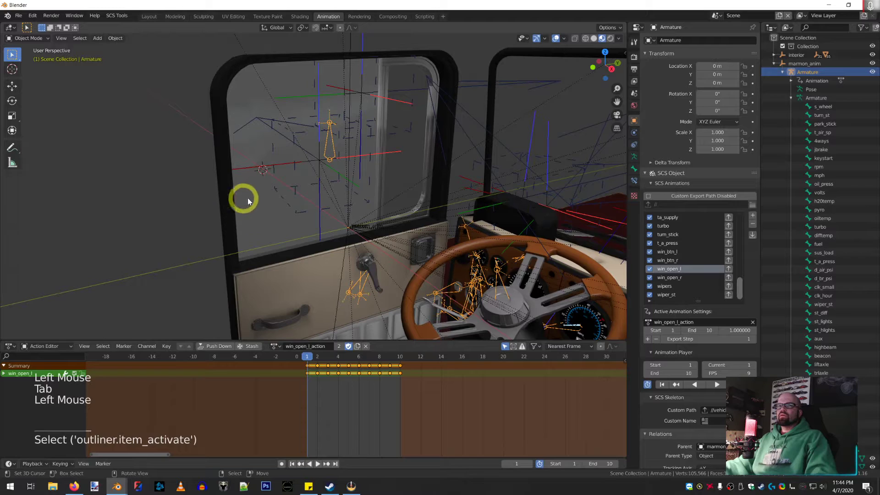
pyautogui.press('Tab')
pyautogui.hotkey('shift', 'a')
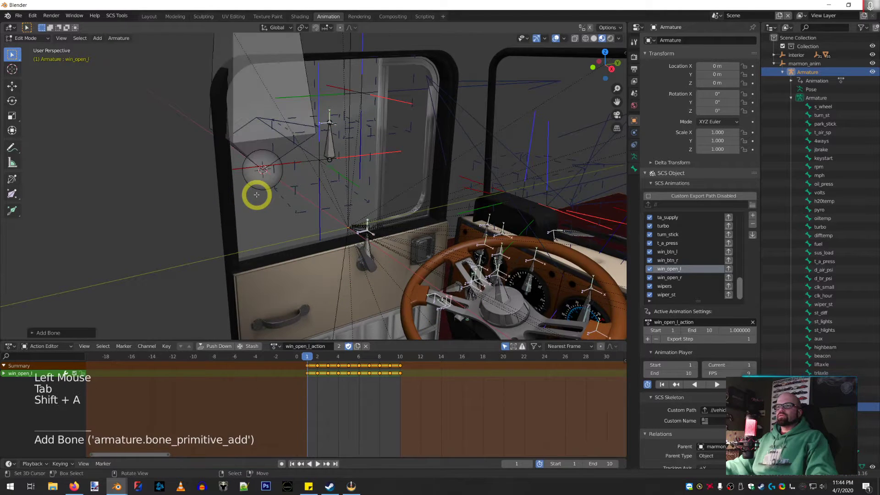
# Select the new bone and scale it down to about the size of the existing driver's window bone
pyautogui.scroll(-8, 277, 168)
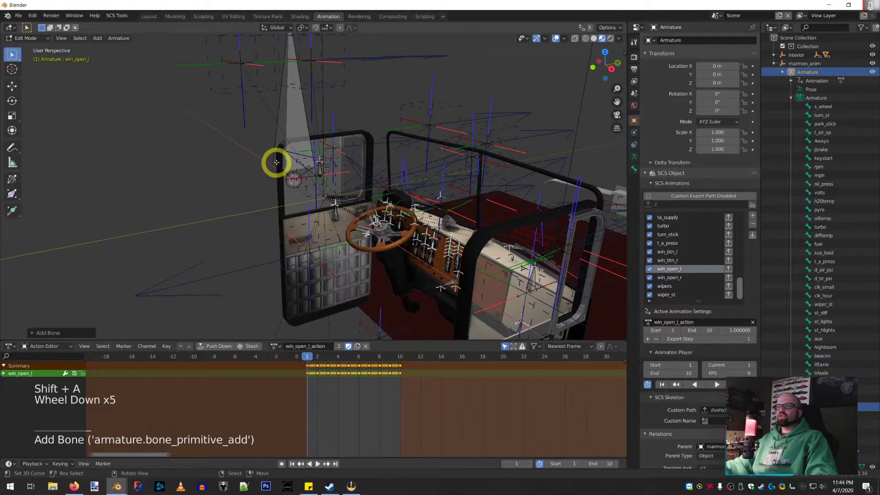
pyautogui.scroll(1, 301, 165)
pyautogui.rightClick(301, 145)
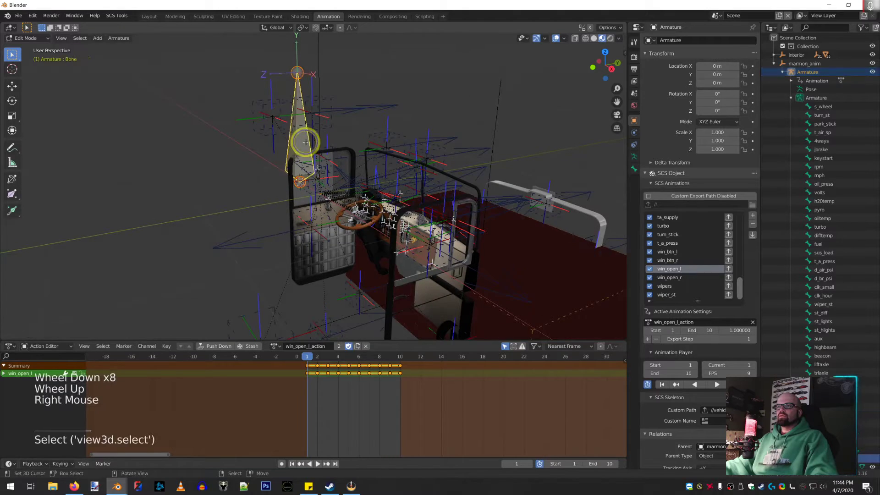
pyautogui.scroll(4, 309, 197)
pyautogui.scroll(3, 310, 196)
pyautogui.moveTo(298, 190); pyautogui.dragTo(340, 165, button='middle')
pyautogui.scroll(-2, 320, 186)
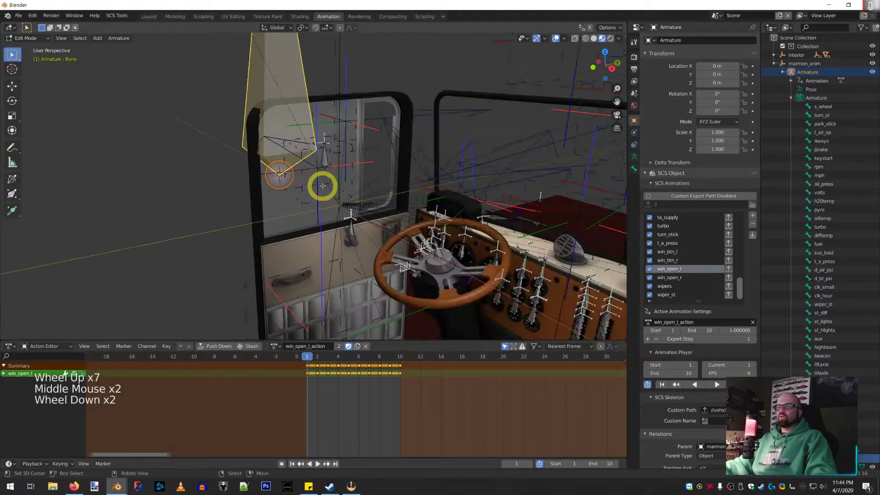
pyautogui.press('s')
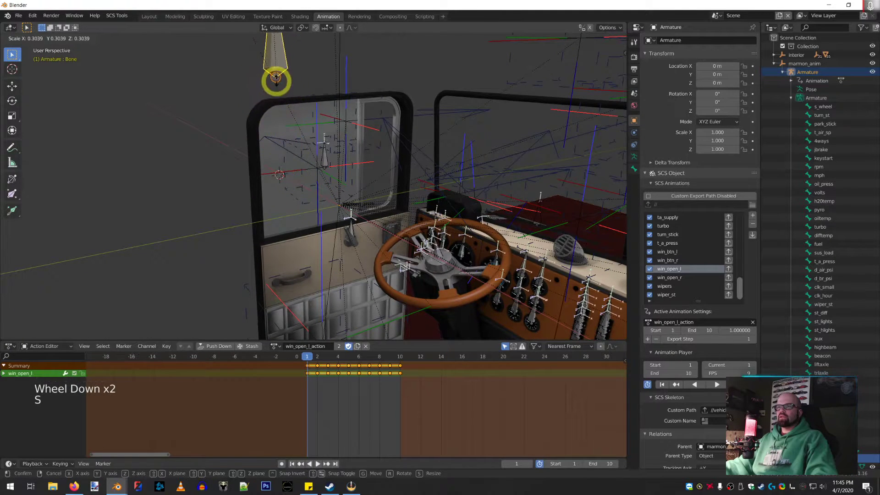
pyautogui.click(273, 53)
pyautogui.scroll(1, 315, 180)
pyautogui.scroll(-3, 316, 184)
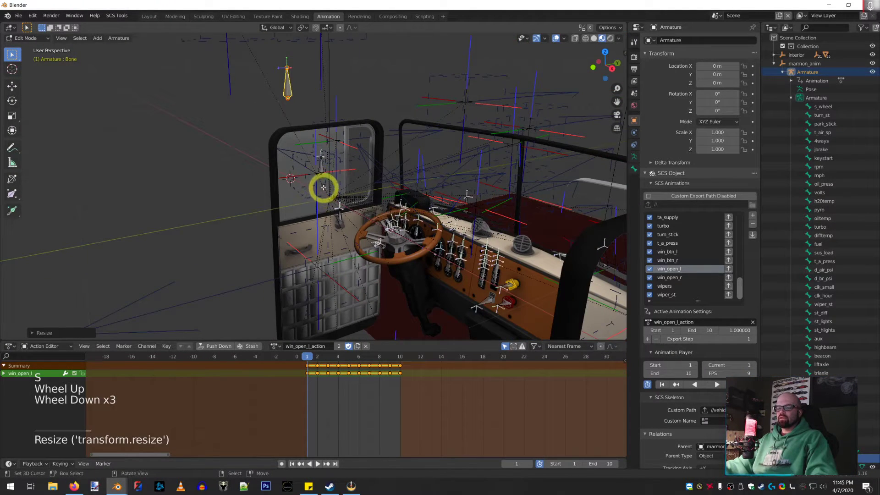
pyautogui.press('s')
pyautogui.click(332, 189)
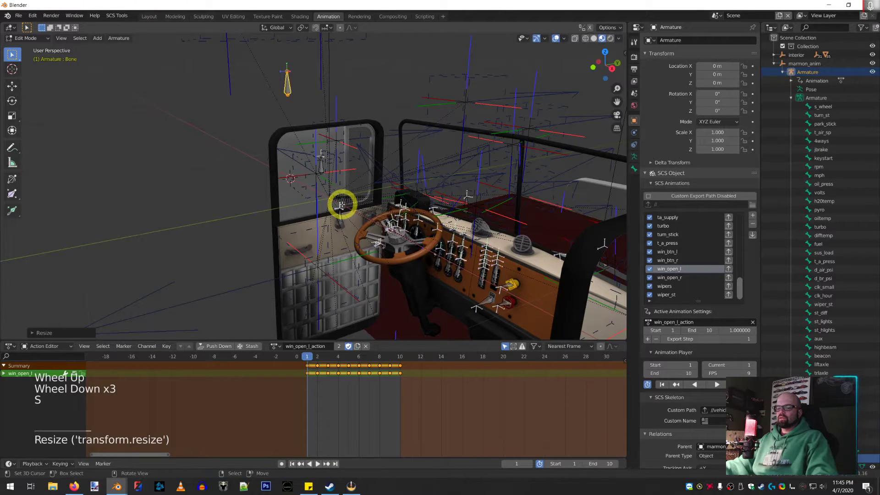
# Snap the new bone to the 3D cursor on the driver's side window glass
pyautogui.hotkey('shift', 's')
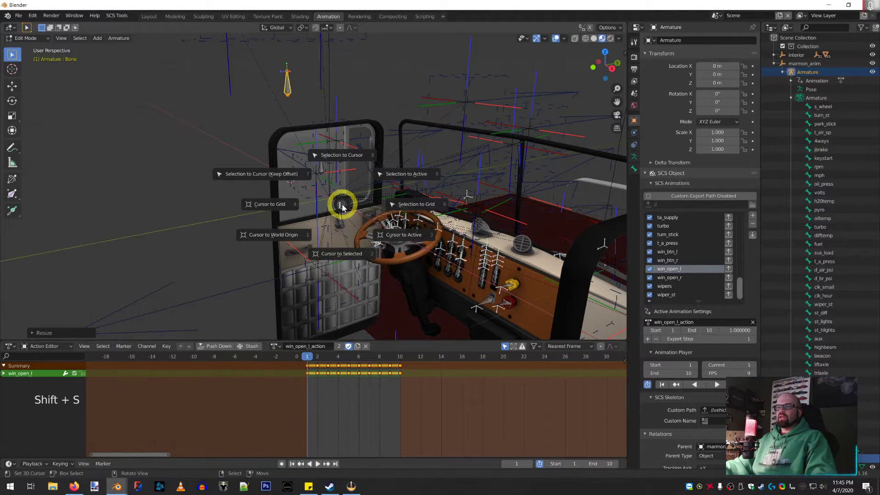
pyautogui.click(339, 156)
pyautogui.scroll(4, 322, 208)
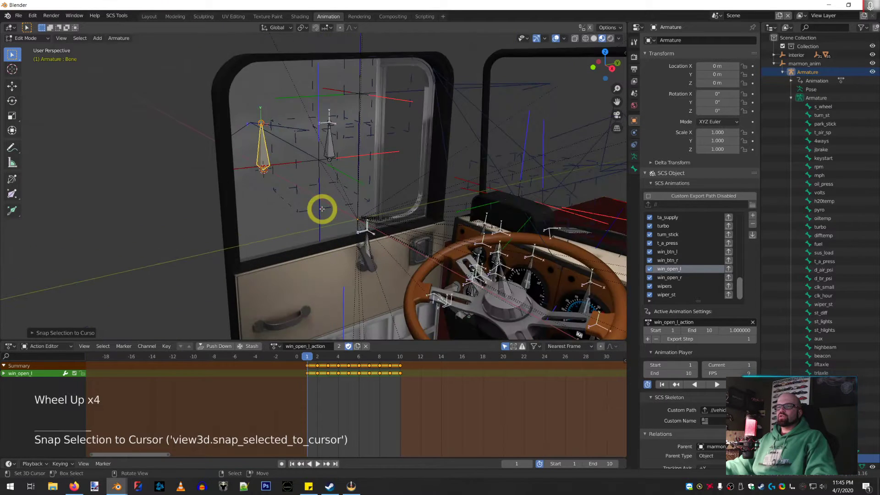
# Rename the new bone at the driver's side window glass as windowol
pyautogui.scroll(2, 322, 209)
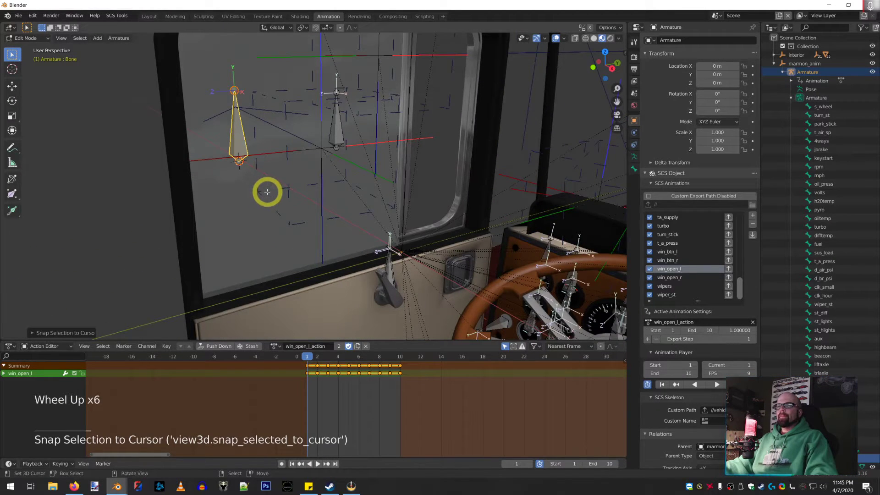
pyautogui.scroll(-2, 268, 192)
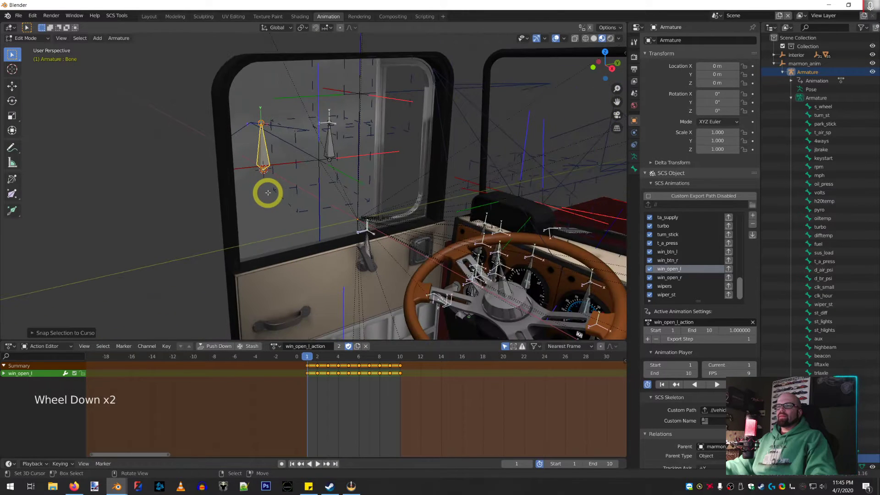
pyautogui.press('Tab')
pyautogui.press('Tab')
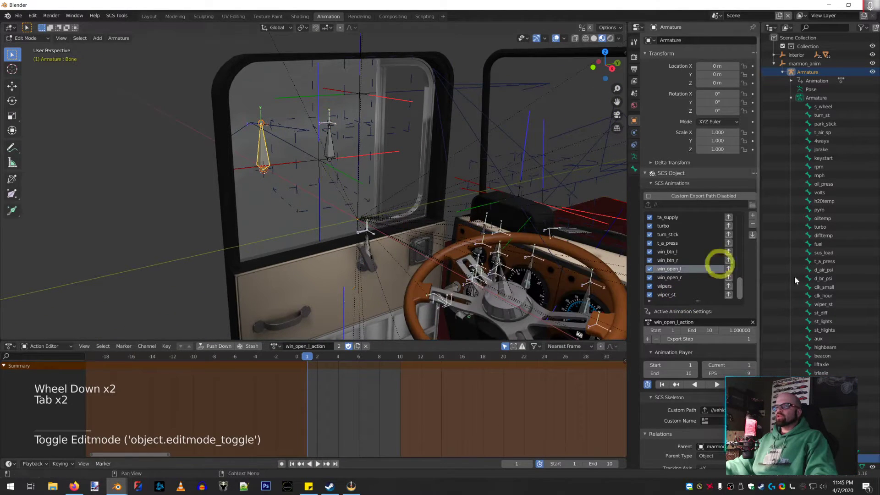
pyautogui.scroll(-17, 847, 316)
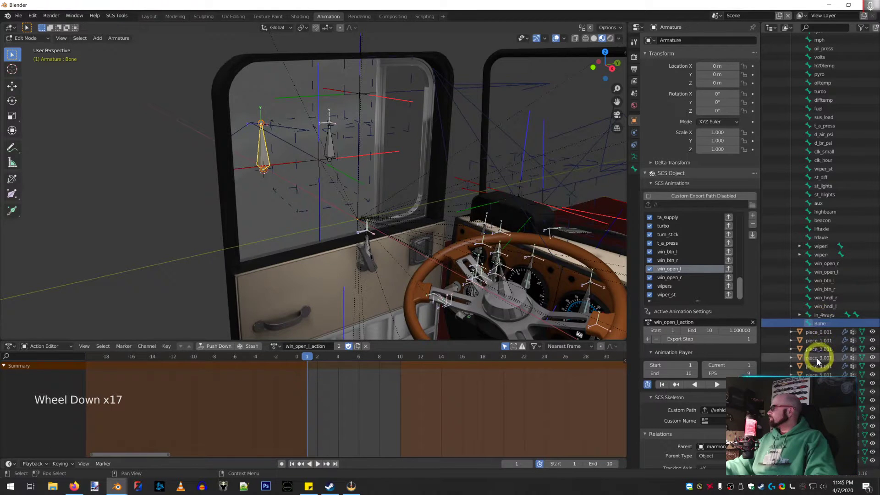
pyautogui.doubleClick(827, 323)
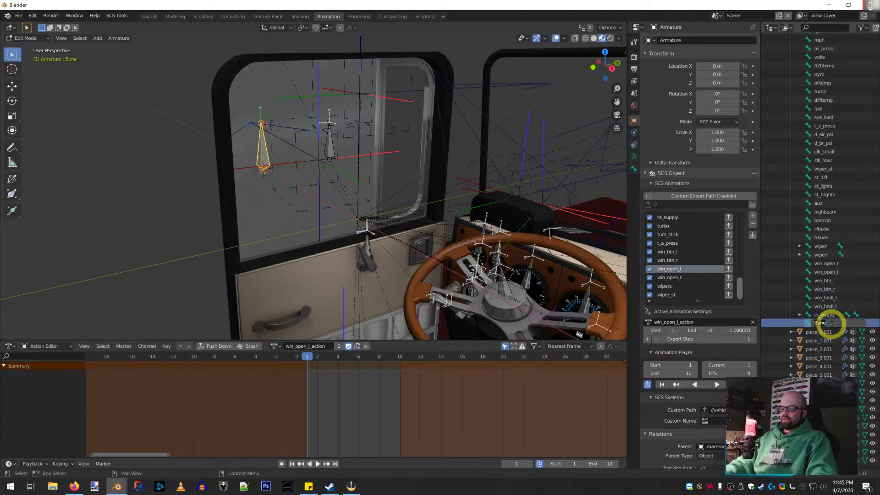
pyautogui.write('window')
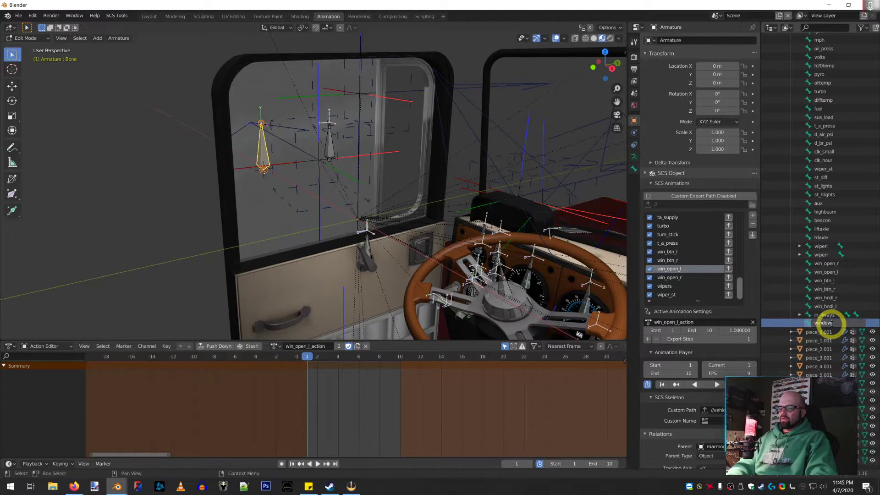
pyautogui.write('ol')
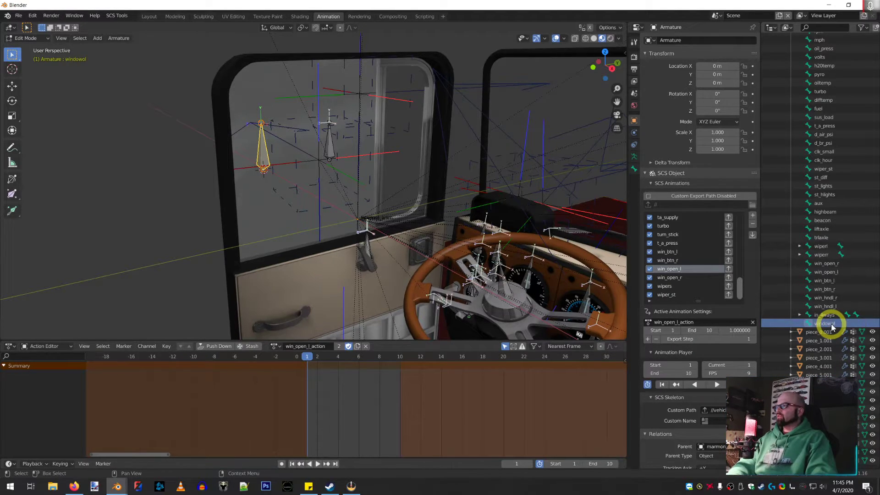
pyautogui.press('Return')
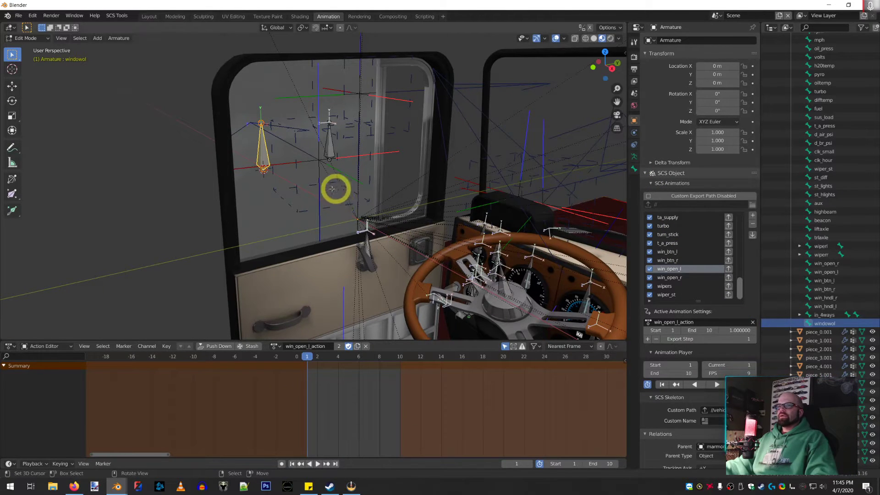
# Switch the Armature to Pose Mode and add a new SCS animation named winltest
pyautogui.click(26, 39)
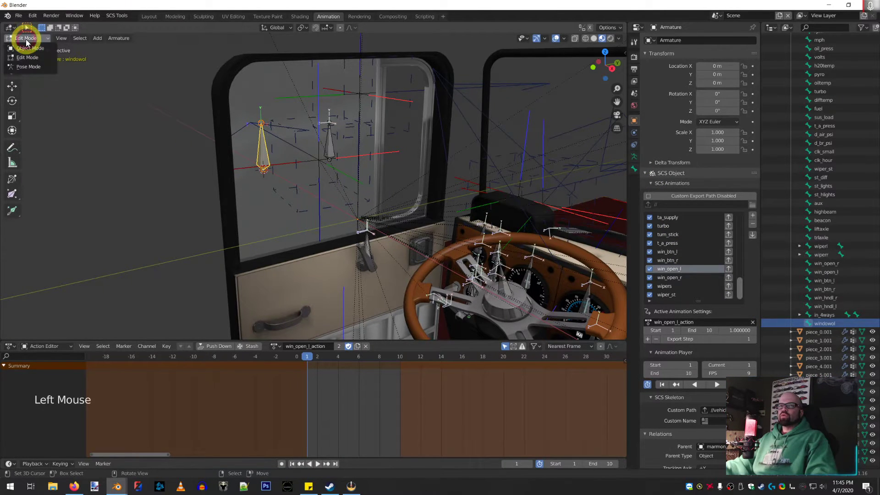
pyautogui.click(28, 66)
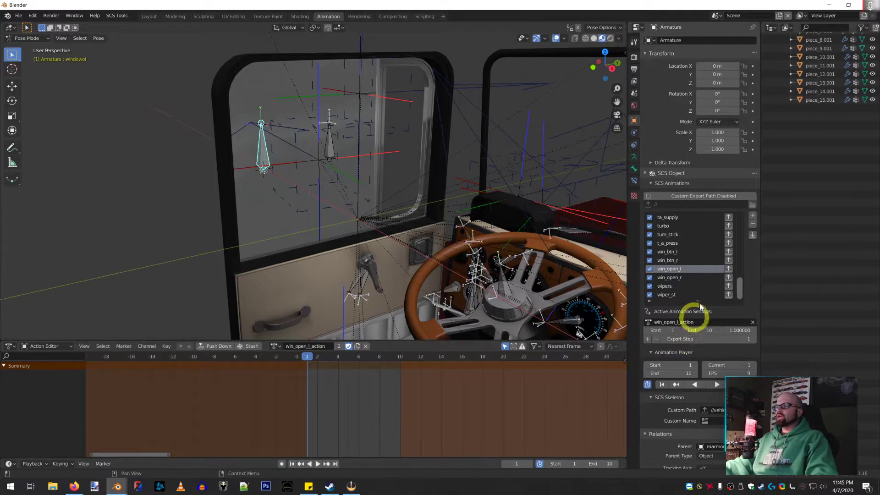
pyautogui.scroll(-3, 708, 270)
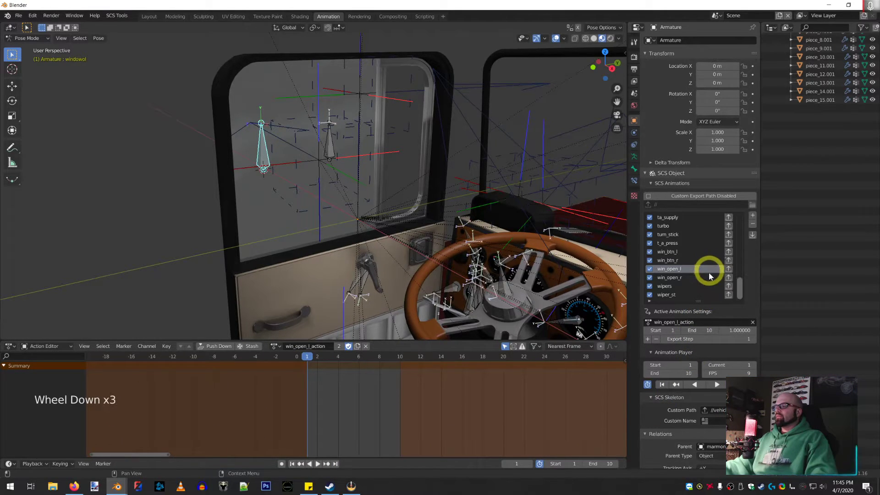
pyautogui.scroll(-2, 710, 282)
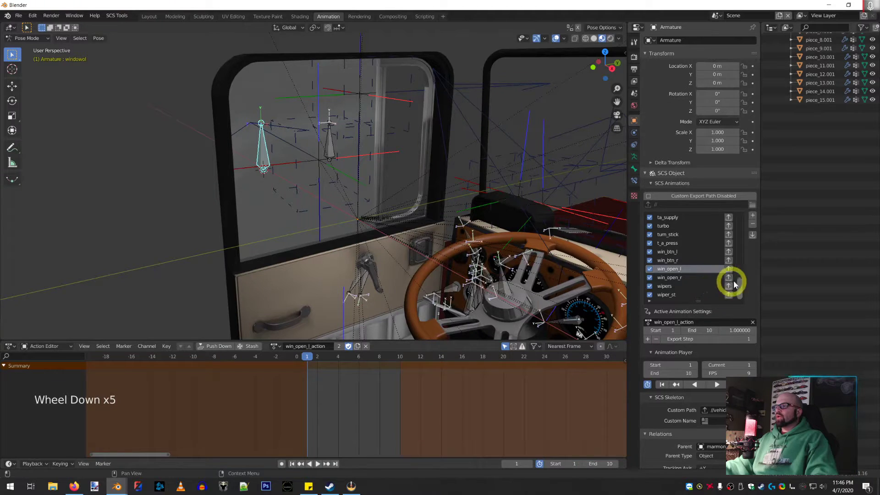
pyautogui.click(752, 217)
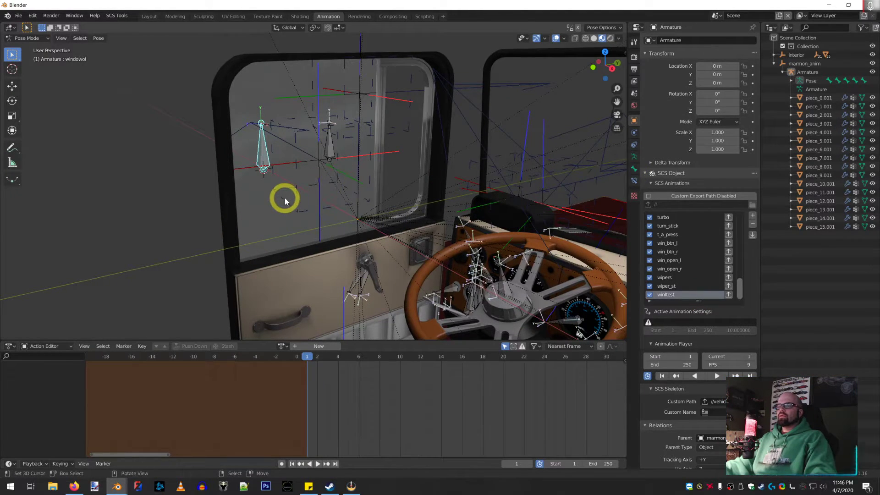
# Leave the Armature for Object Mode, select the driver's side window glass mesh and enter Edit Mode on it
pyautogui.rightClick(285, 85)
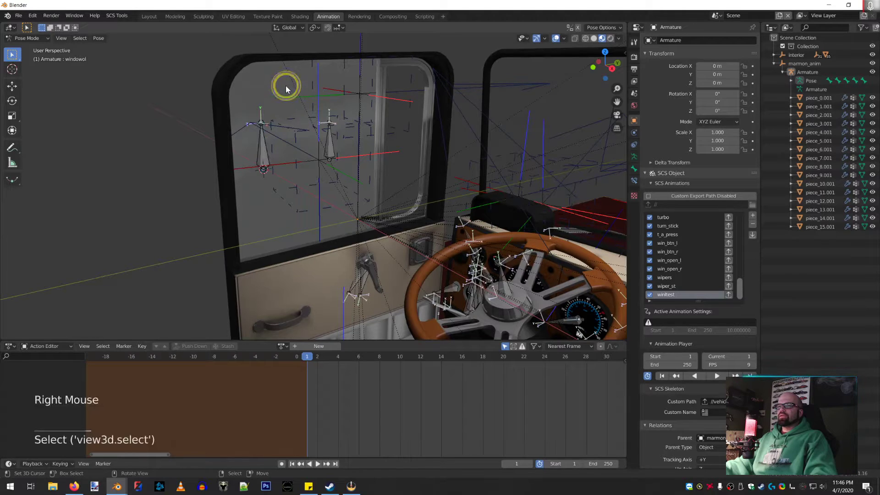
pyautogui.press('Tab')
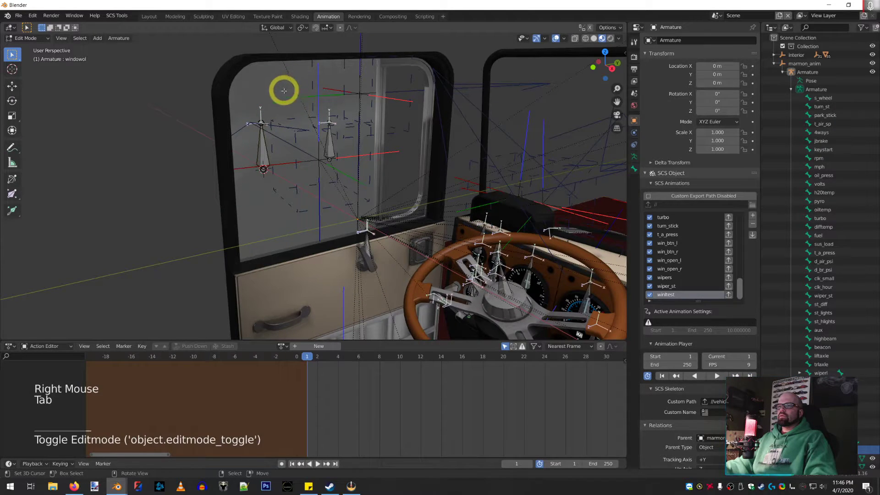
pyautogui.rightClick(267, 93)
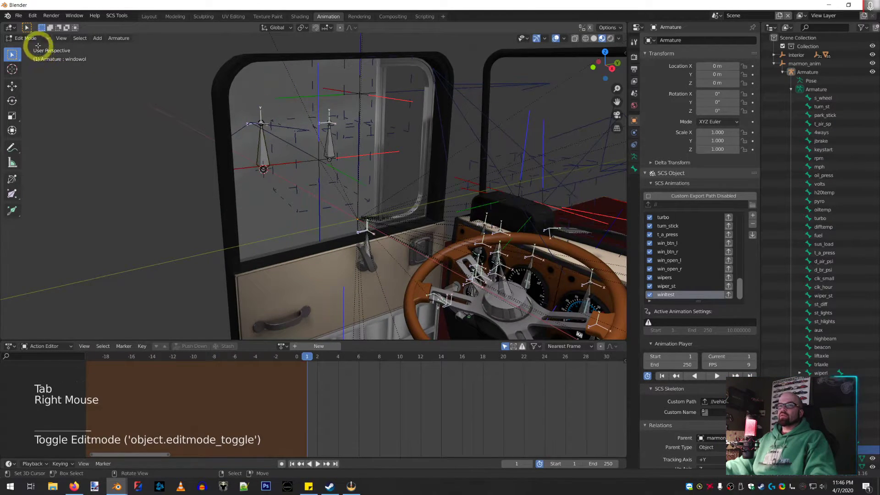
pyautogui.click(28, 38)
pyautogui.click(30, 49)
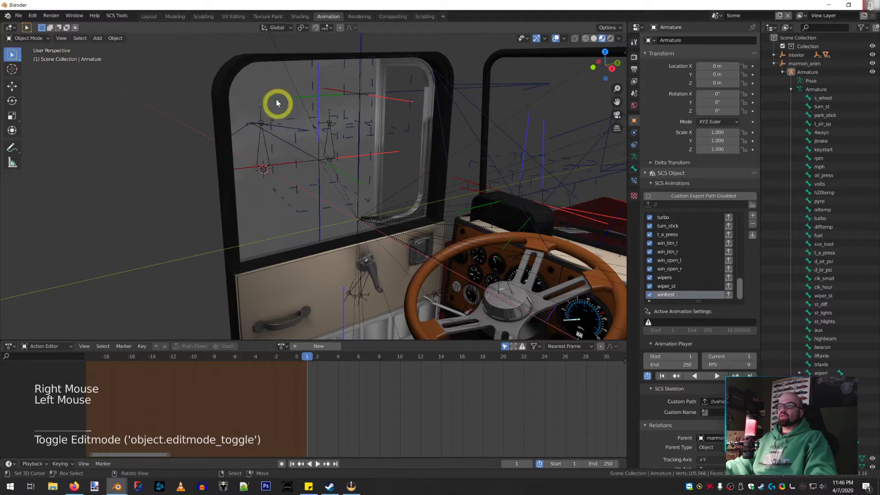
pyautogui.rightClick(273, 87)
pyautogui.press('Tab')
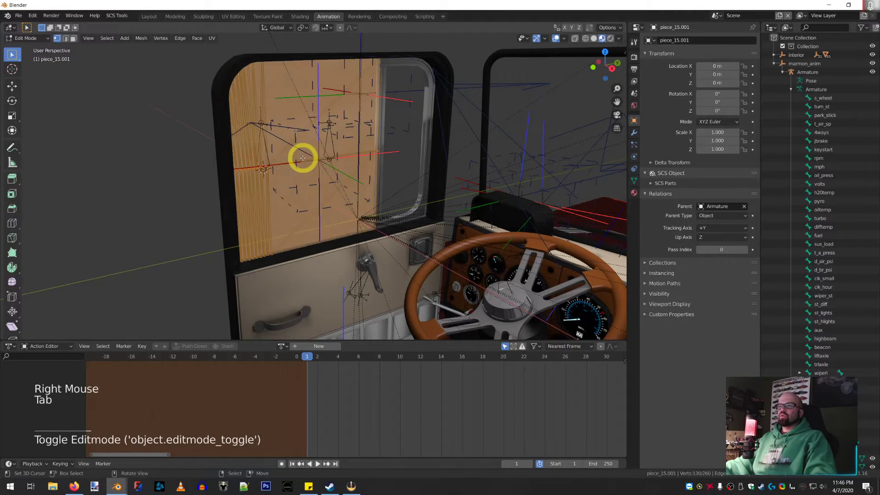
# Show the glass mesh's vertex groups and examine them against the armature's bone names and the cab's windows
pyautogui.moveTo(316, 197); pyautogui.dragTo(288, 199, button='middle')
pyautogui.scroll(-7, 325, 193)
pyautogui.scroll(8, 298, 192)
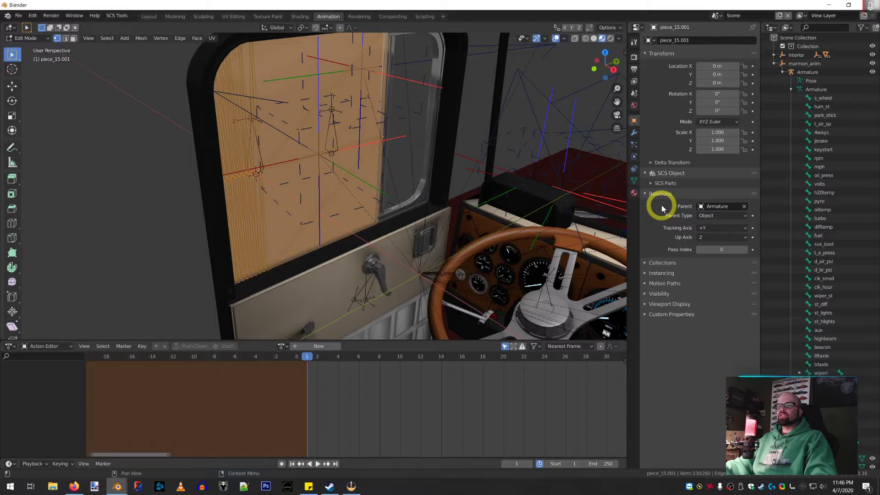
pyautogui.click(635, 182)
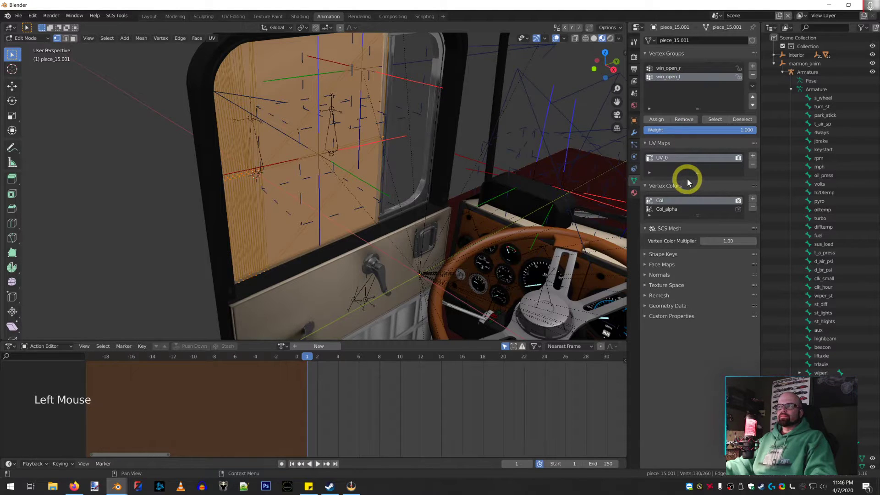
pyautogui.scroll(-6, 408, 183)
pyautogui.moveTo(379, 197); pyautogui.dragTo(468, 193, button='middle')
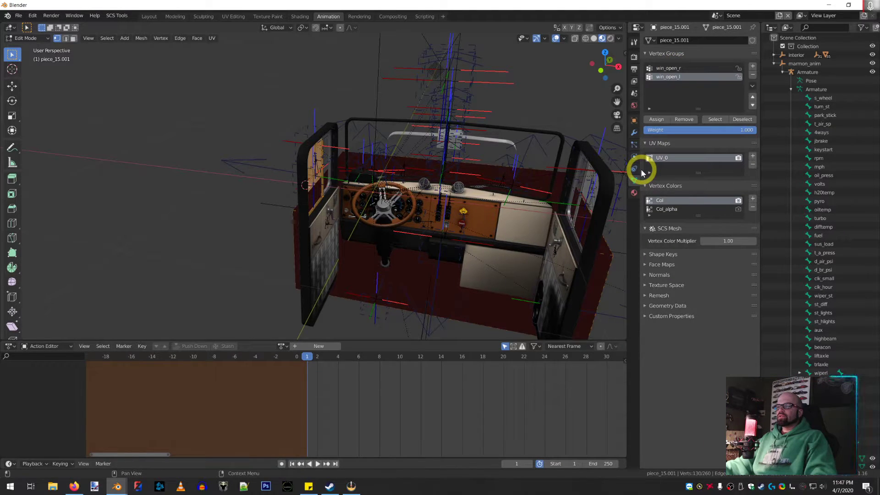
pyautogui.moveTo(435, 217); pyautogui.dragTo(419, 213, button='middle')
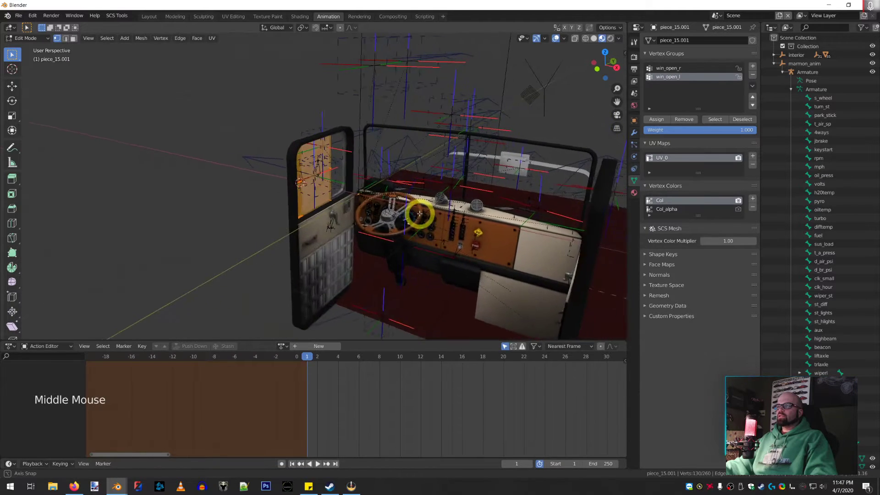
pyautogui.scroll(4, 390, 209)
pyautogui.moveTo(352, 204); pyautogui.dragTo(339, 204, button='middle')
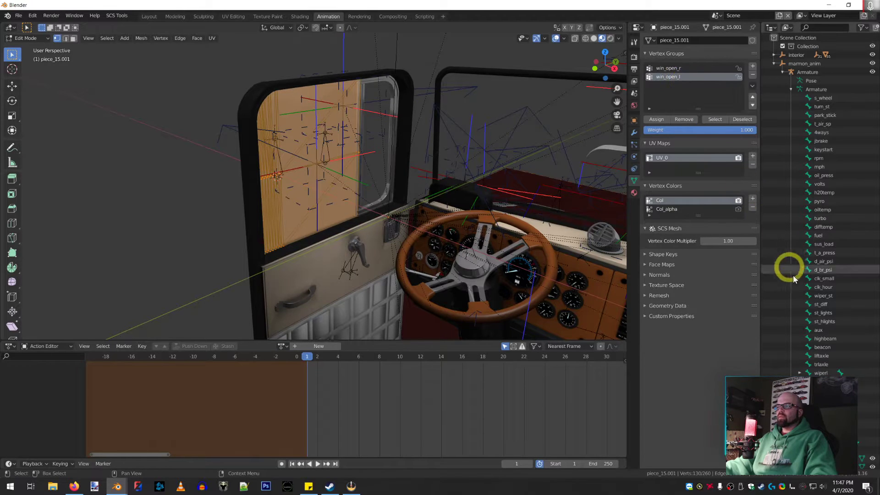
pyautogui.scroll(-2, 794, 281)
pyautogui.scroll(-2, 794, 280)
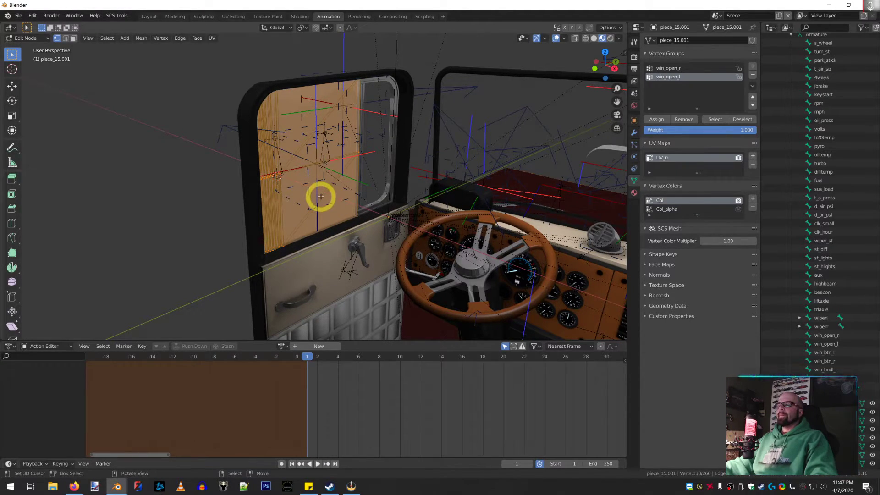
# Add a vertex group named windowol to the glass mesh and assign the selected driver's window vertices to it
pyautogui.click(753, 66)
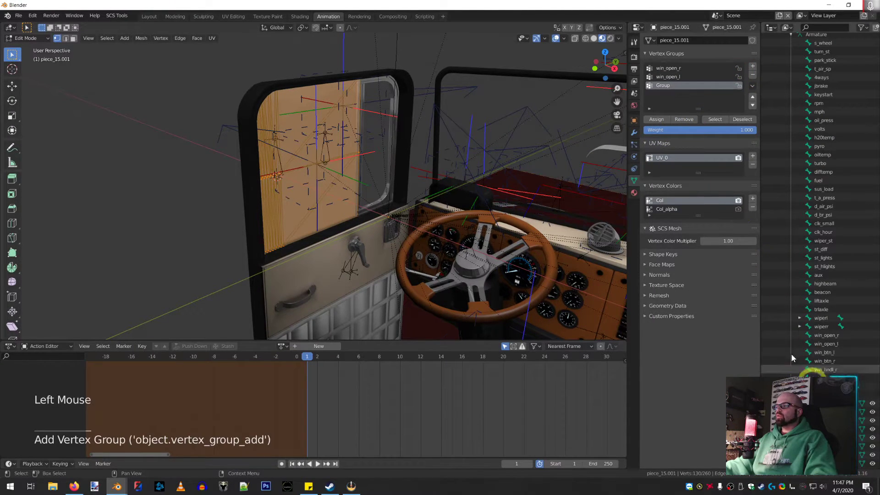
pyautogui.doubleClick(664, 85)
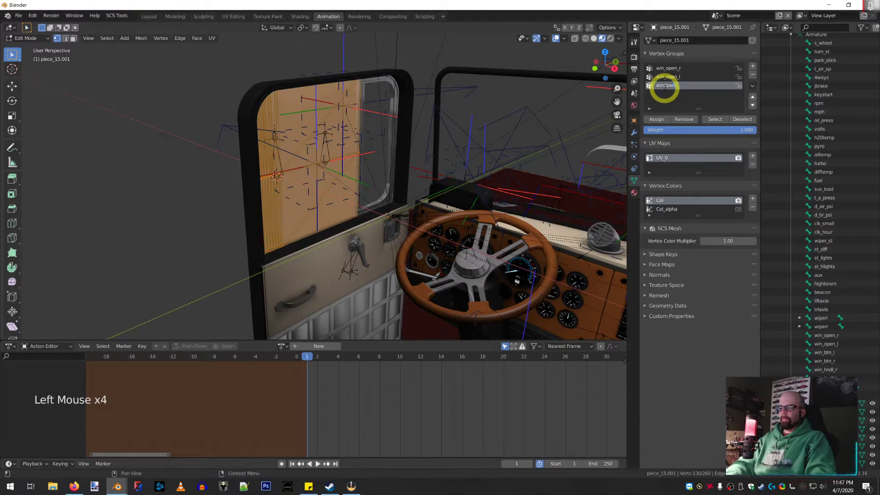
pyautogui.write('windowol')
pyautogui.press('Return')
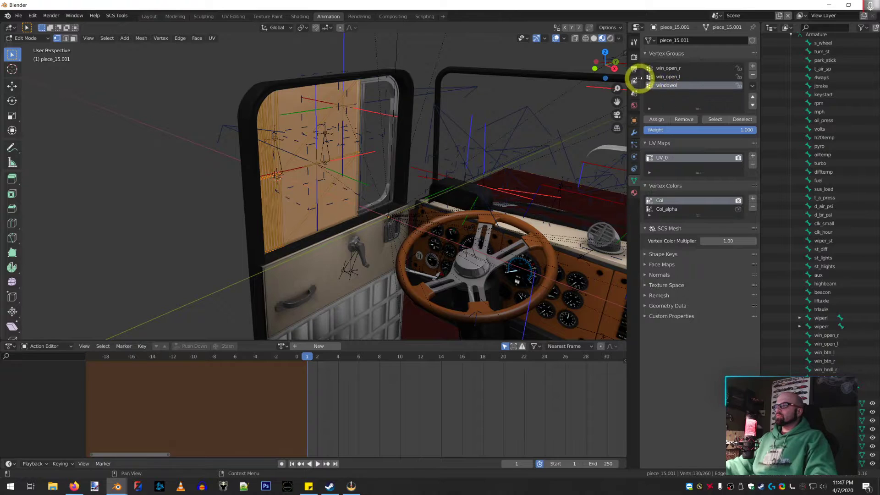
pyautogui.click(656, 119)
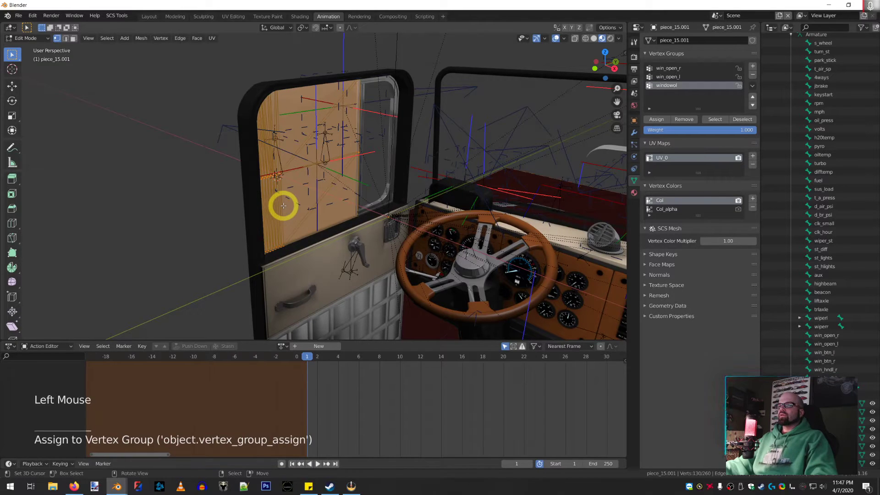
# Return to the Armature in Pose Mode, select the windowol bone and locate it in the expanded pose bone list
pyautogui.press('Tab')
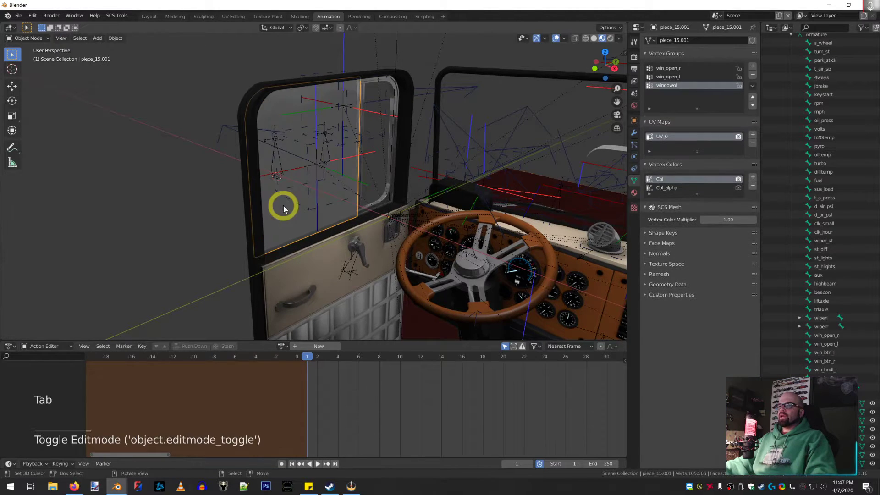
pyautogui.rightClick(281, 163)
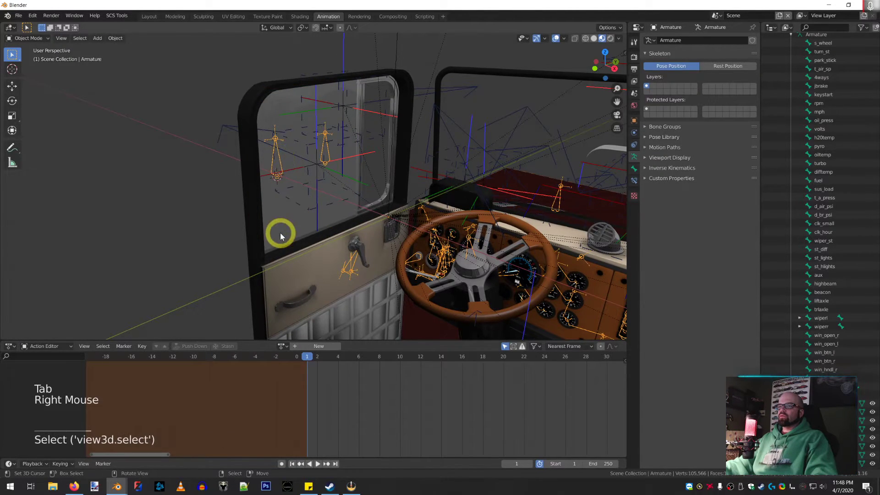
pyautogui.press('Tab')
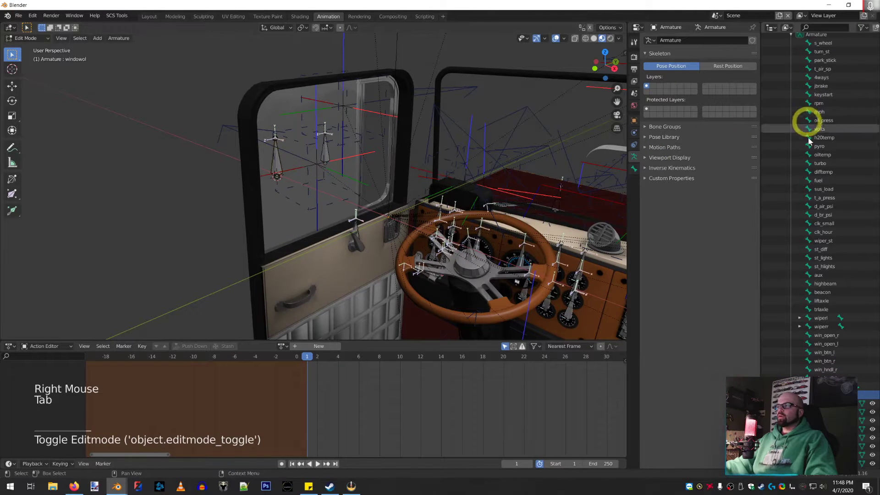
pyautogui.scroll(9, 827, 312)
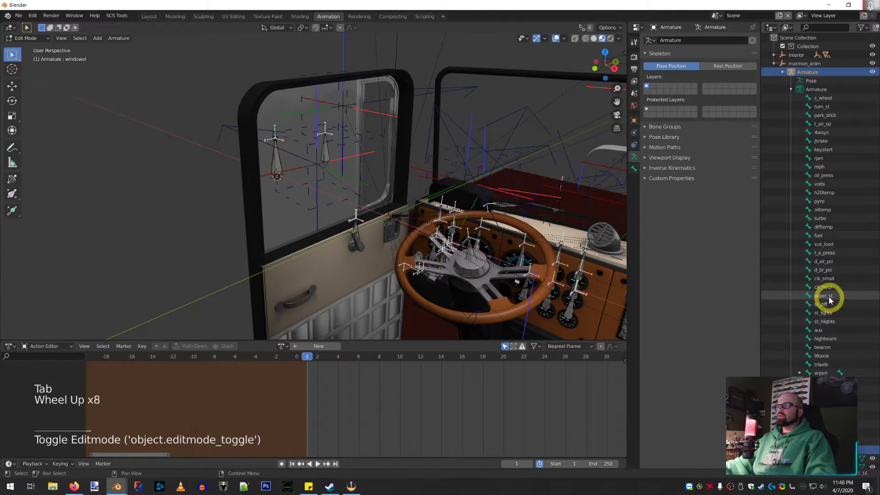
pyautogui.click(802, 80)
pyautogui.rightClick(278, 162)
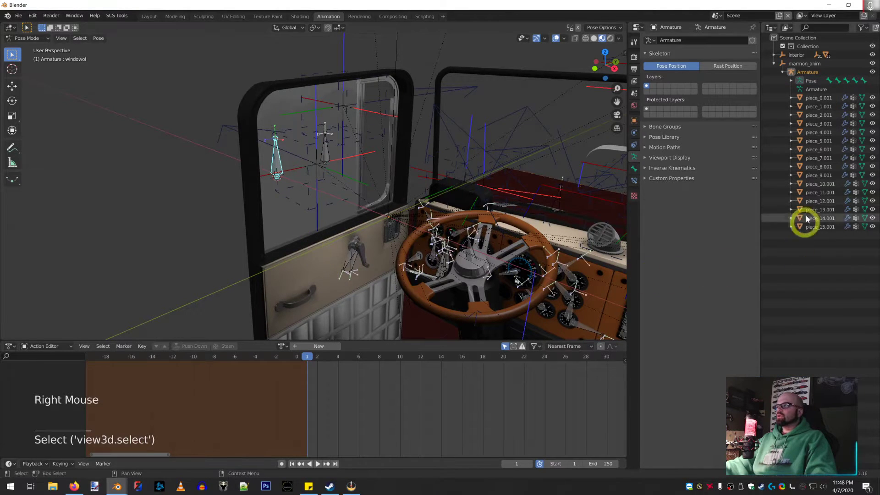
pyautogui.click(791, 81)
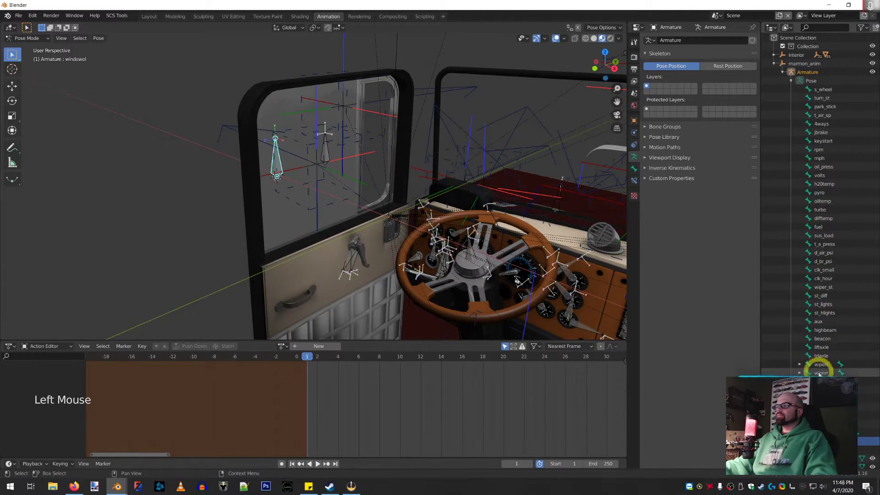
pyautogui.scroll(-17, 817, 330)
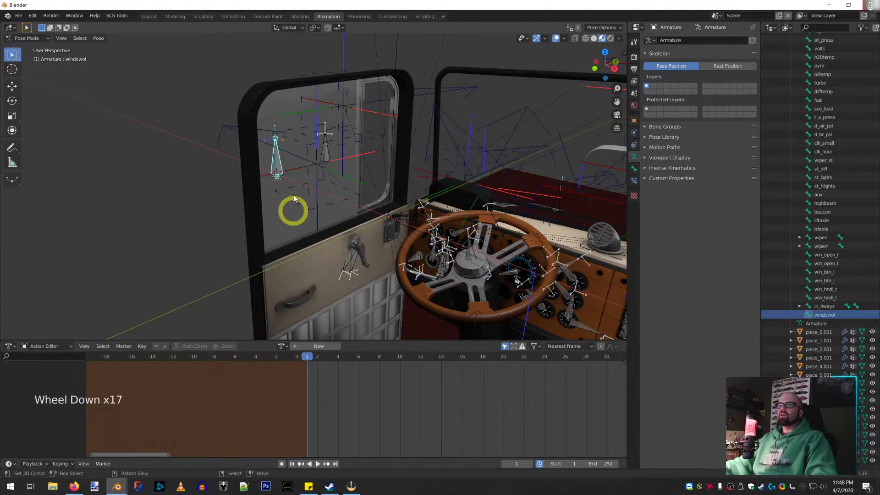
# Set the windowol bone's rotation mode to XYZ Euler and activate the Move tool
pyautogui.scroll(1, 295, 197)
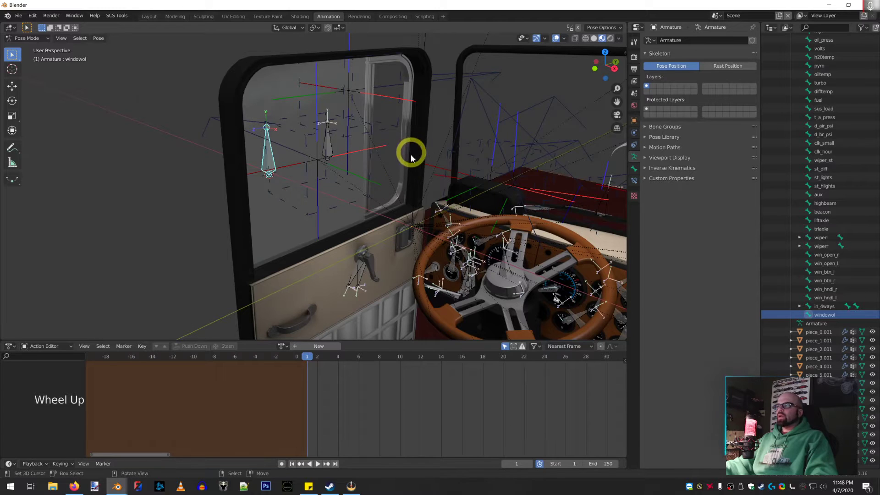
pyautogui.click(634, 170)
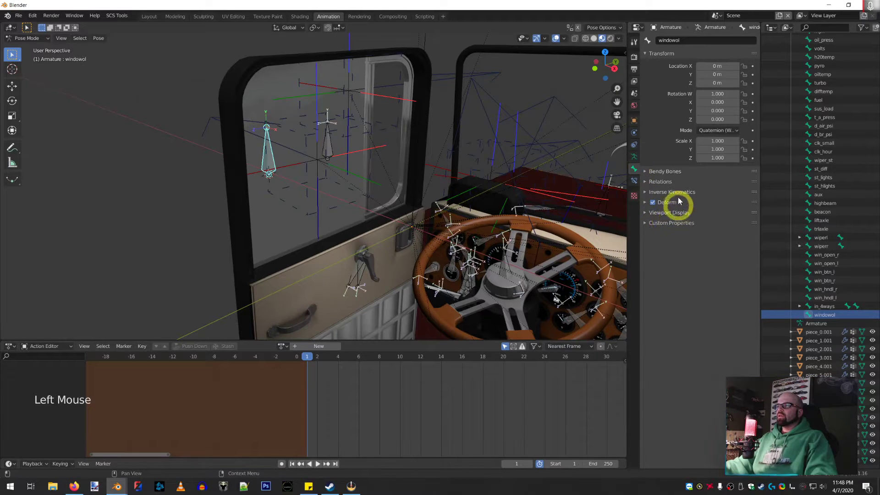
pyautogui.click(718, 130)
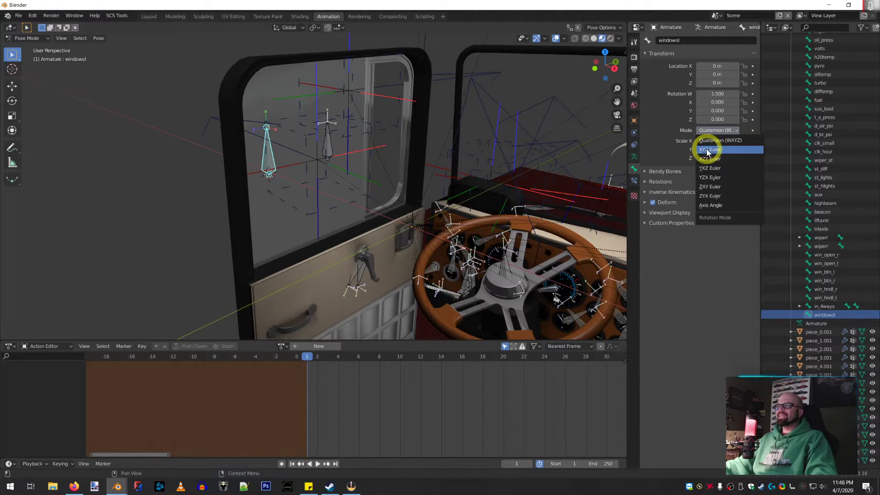
pyautogui.click(707, 150)
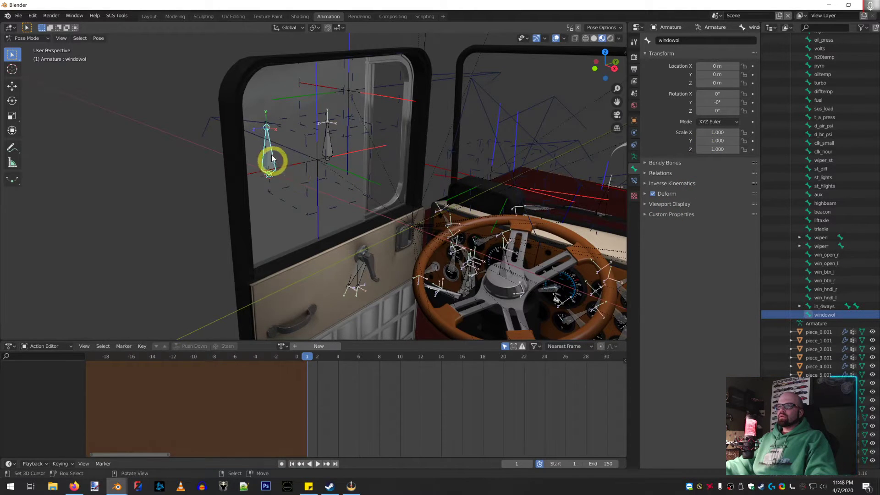
pyautogui.click(12, 86)
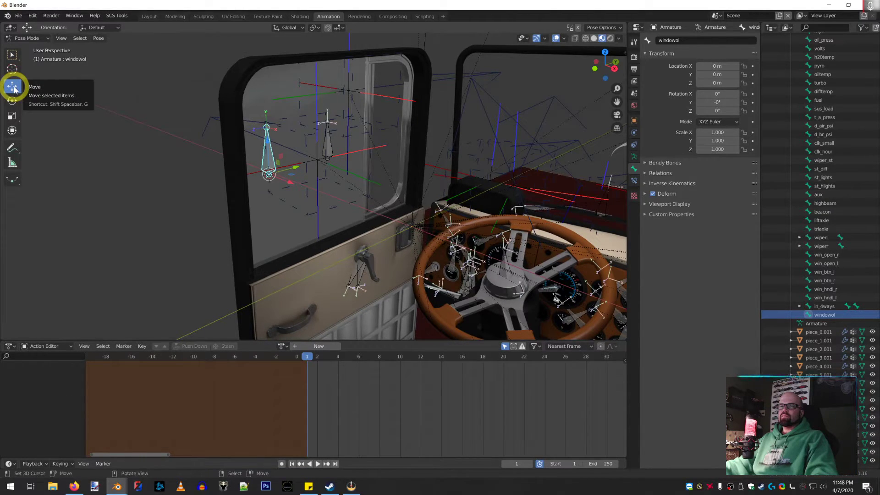
# Test the windowol bone by moving it straight down toward the door, then cancel the move
pyautogui.scroll(3, 268, 160)
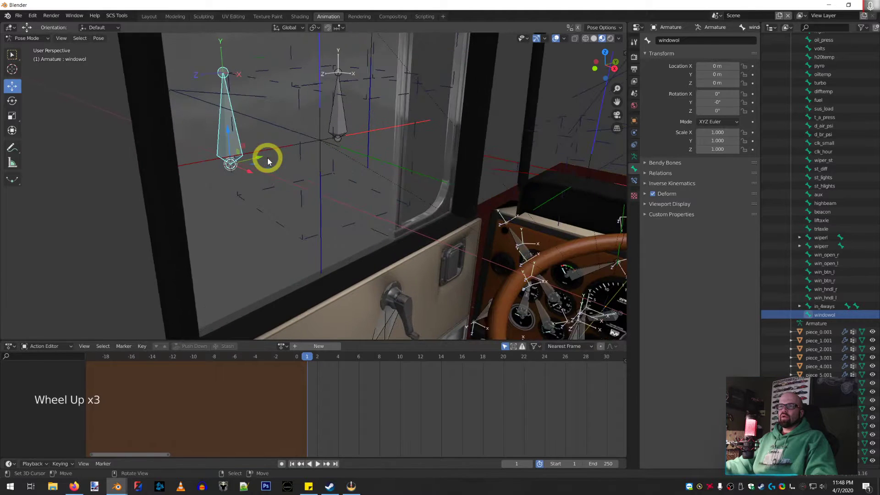
pyautogui.scroll(-1, 244, 150)
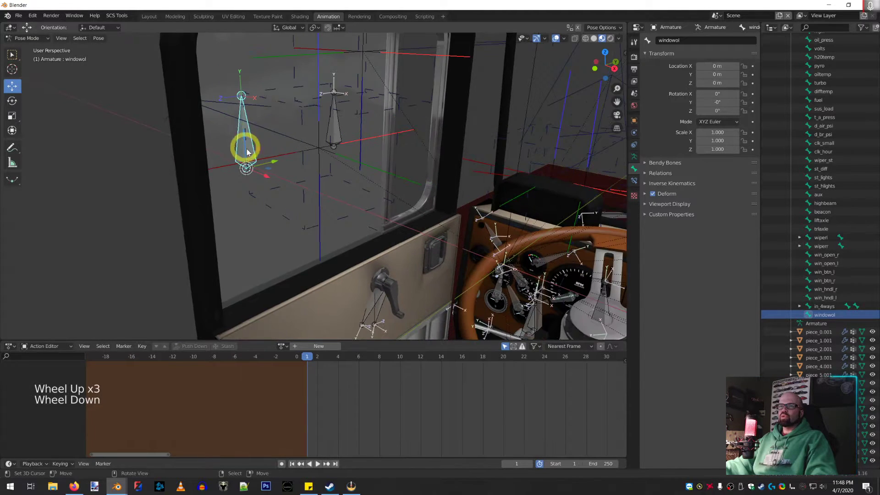
pyautogui.moveTo(243, 136); pyautogui.dragTo(266, 303)
pyautogui.rightClick(266, 300)
pyautogui.scroll(-4, 266, 191)
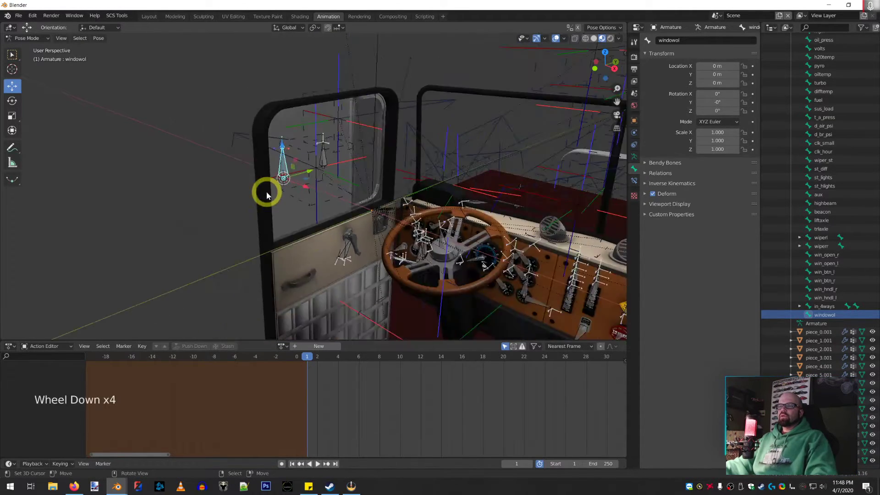
pyautogui.scroll(1, 298, 207)
pyautogui.scroll(2, 308, 213)
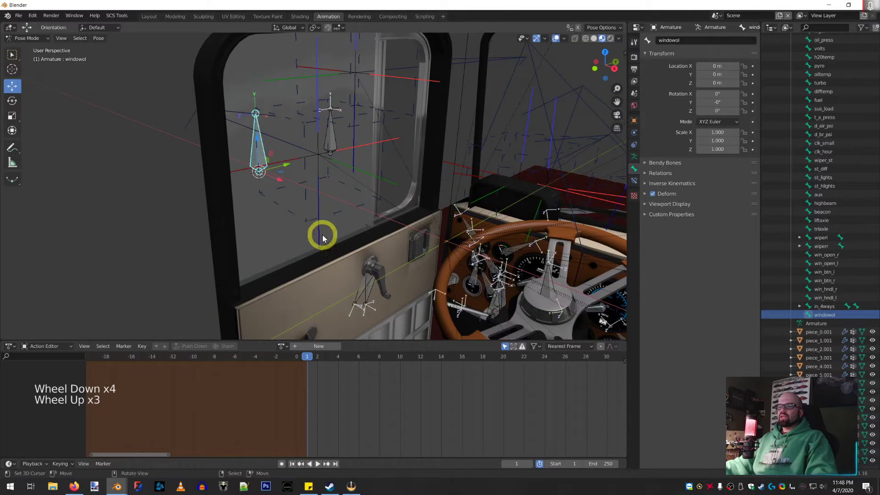
# Set the scene's end frame to 2 and frame the short range closely in the Action Editor
pyautogui.click(568, 463)
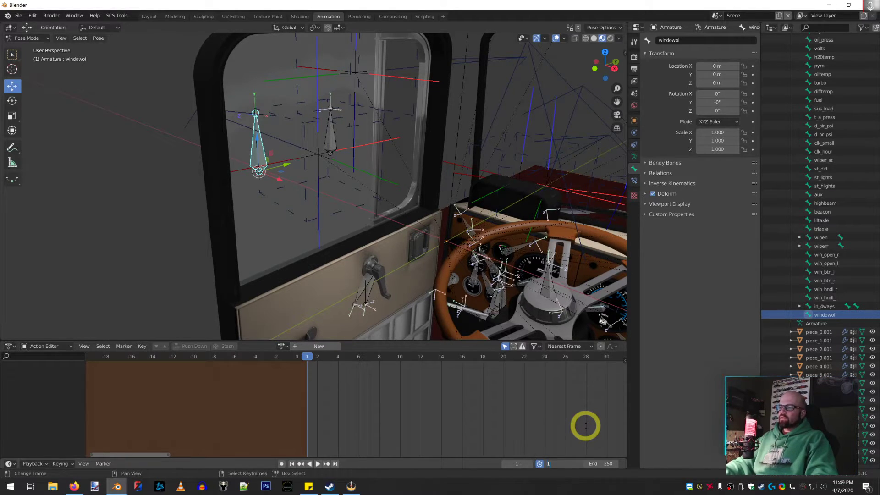
pyautogui.write('2')
pyautogui.press('Return')
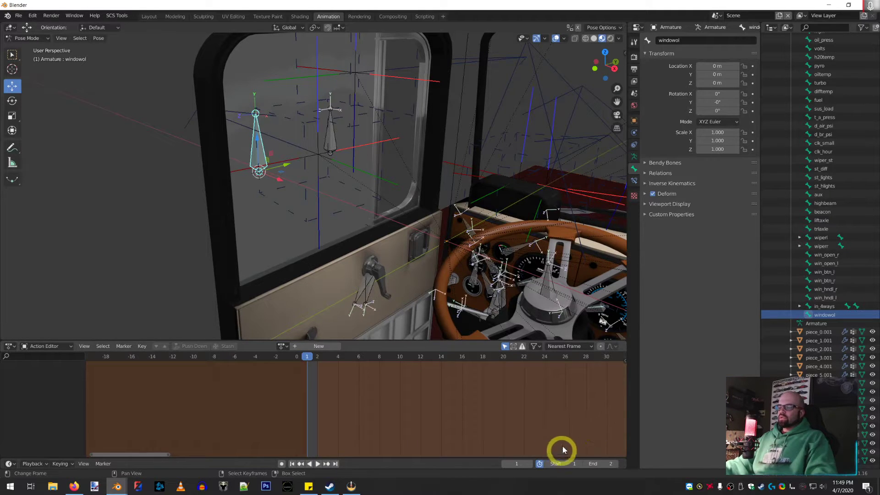
pyautogui.scroll(4, 295, 400)
pyautogui.moveTo(294, 414); pyautogui.dragTo(381, 409, button='middle')
pyautogui.scroll(7, 397, 408)
pyautogui.scroll(4, 402, 408)
pyautogui.scroll(3, 382, 408)
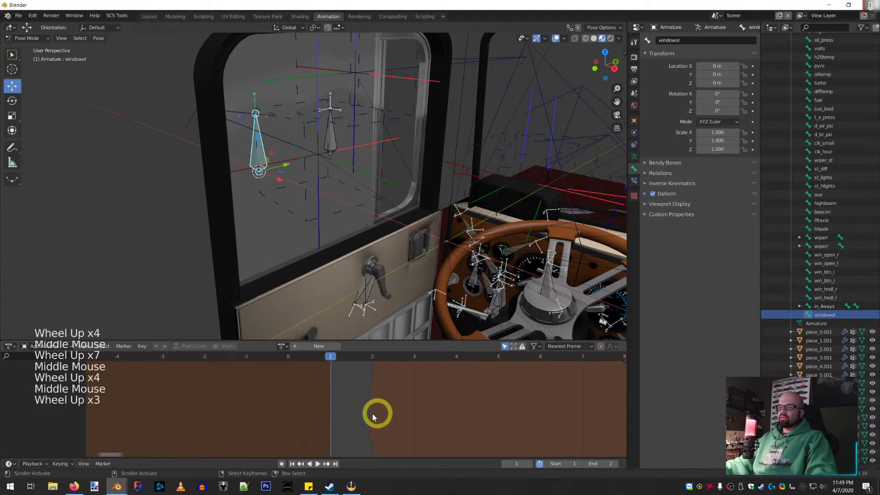
# Switch the animation editor to Dope Sheet mode and back to the Action Editor
pyautogui.click(40, 347)
pyautogui.click(44, 356)
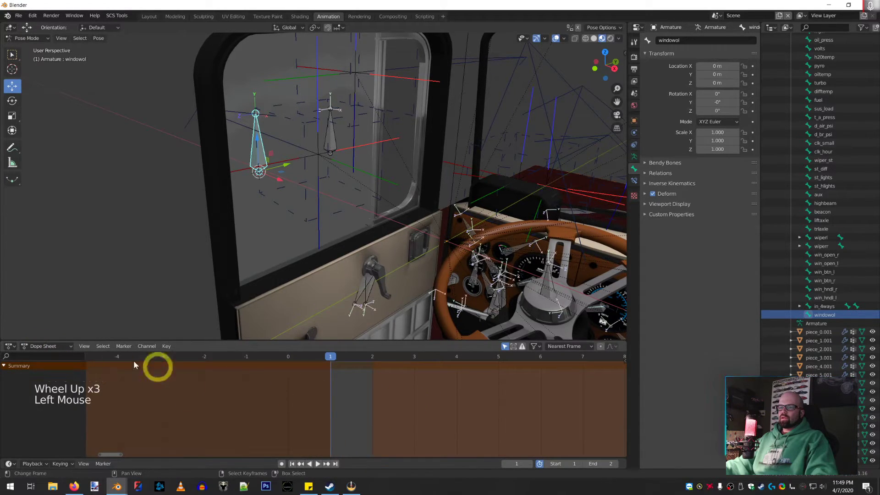
pyautogui.click(48, 344)
pyautogui.click(46, 367)
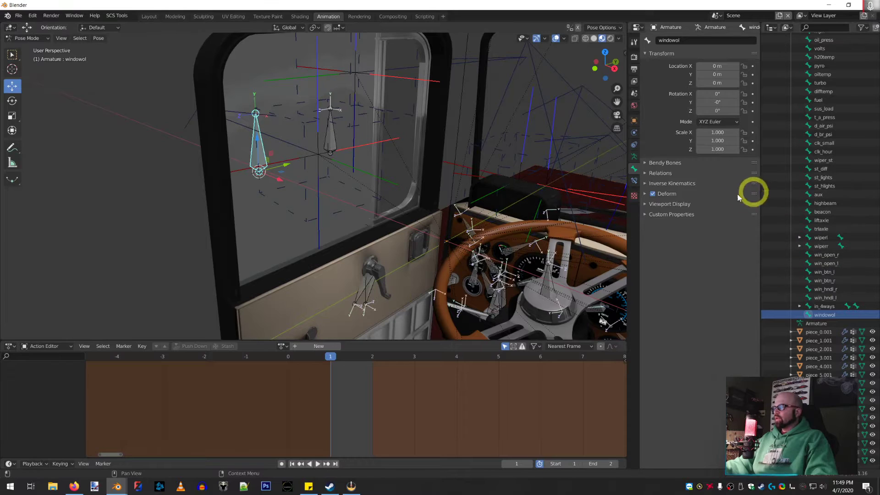
# Insert a location keyframe for the windowol bone at frame 1 with the window closed
pyautogui.scroll(12, 808, 316)
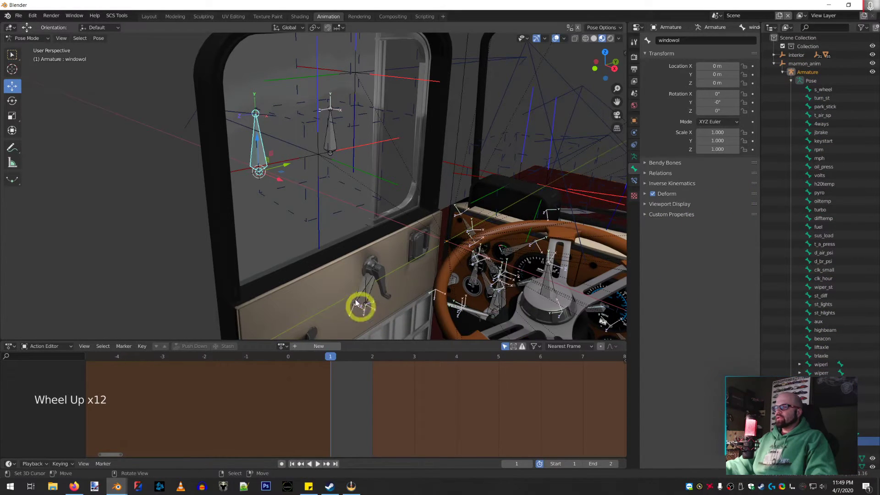
pyautogui.scroll(-1, 323, 174)
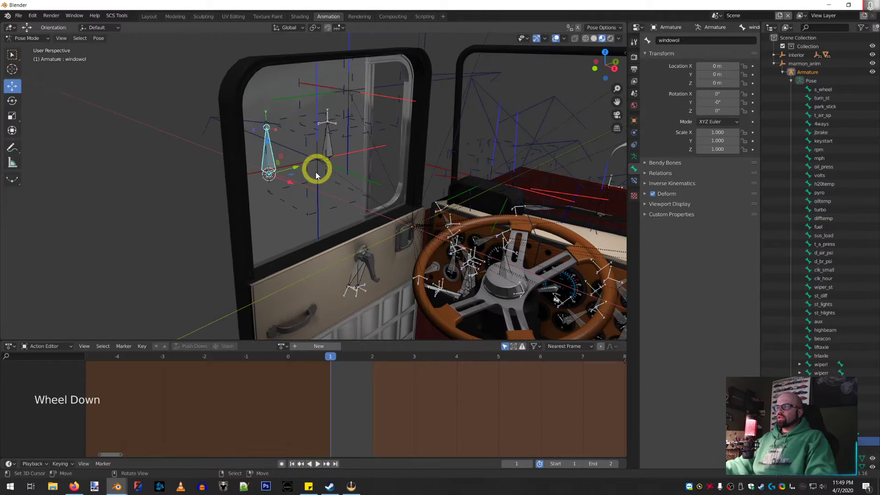
pyautogui.click(634, 171)
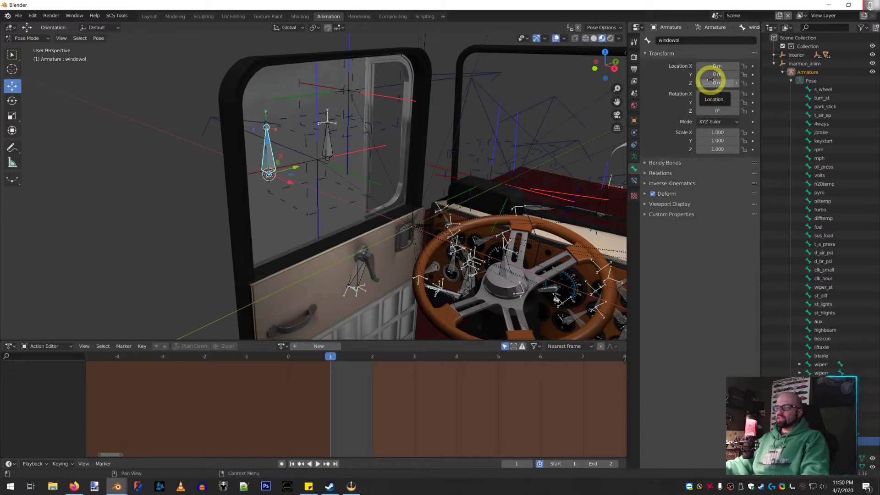
pyautogui.press('i')
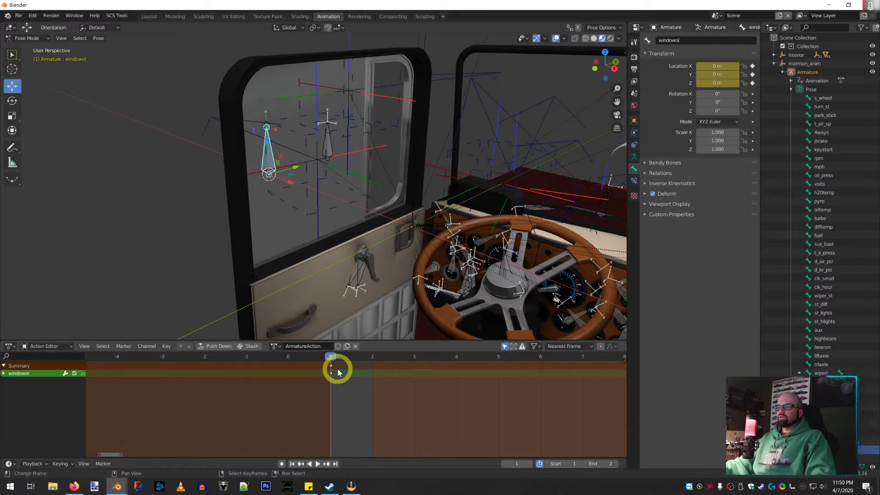
# Move the windowol bone down about 0.4 m at frame 1 without keying it, and switch between frames 1 and 2
pyautogui.click(372, 357)
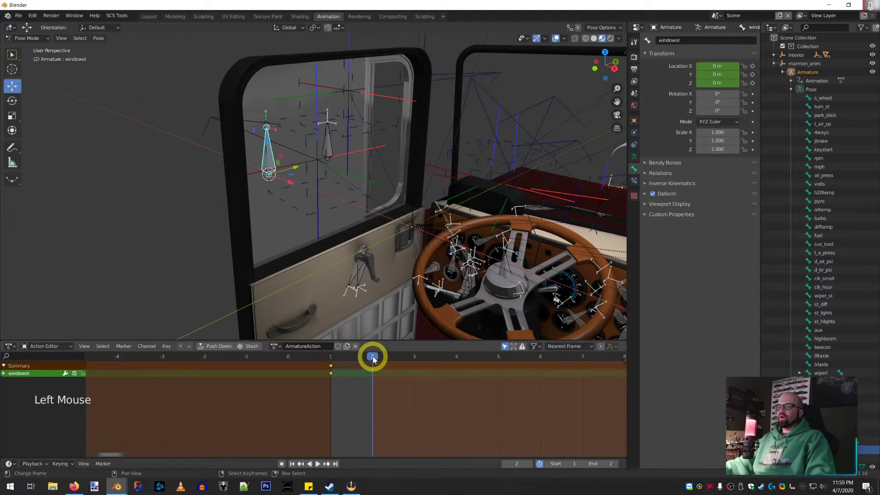
pyautogui.click(330, 357)
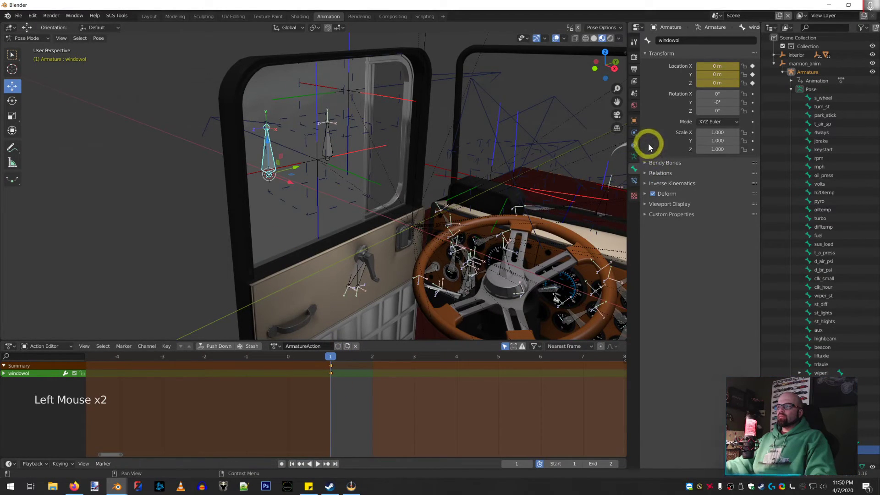
pyautogui.moveTo(269, 152); pyautogui.dragTo(285, 290)
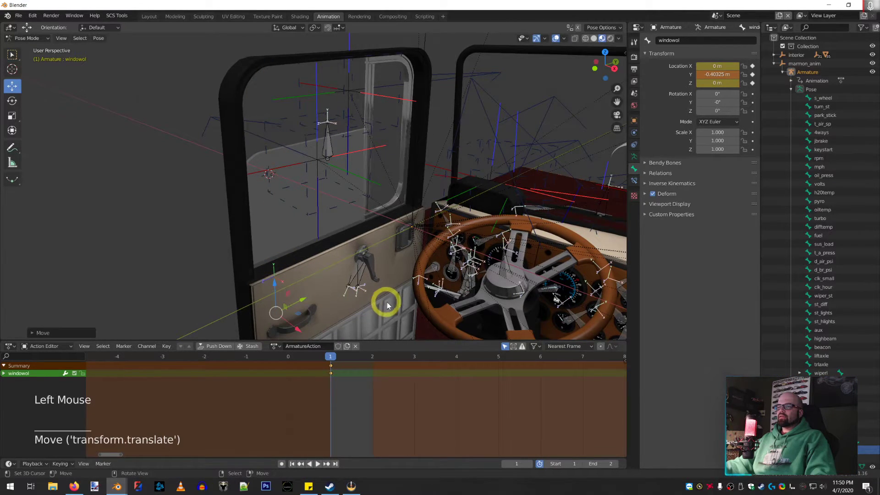
pyautogui.click(372, 356)
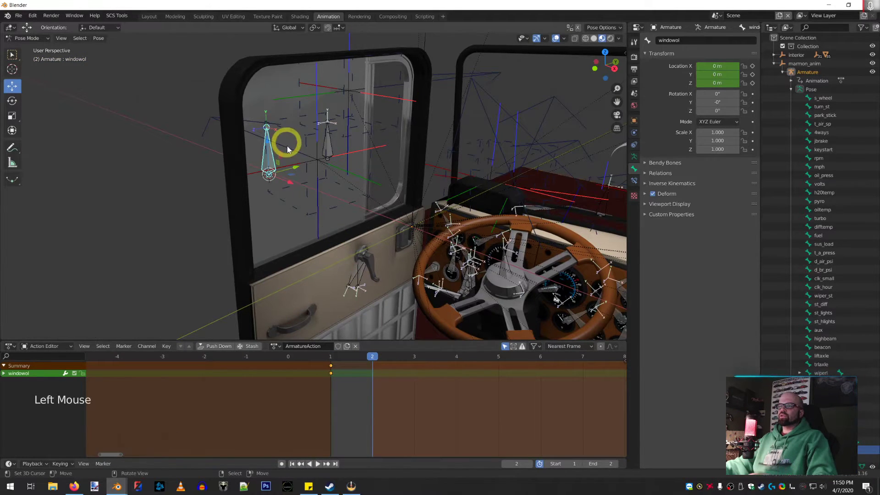
pyautogui.click(331, 357)
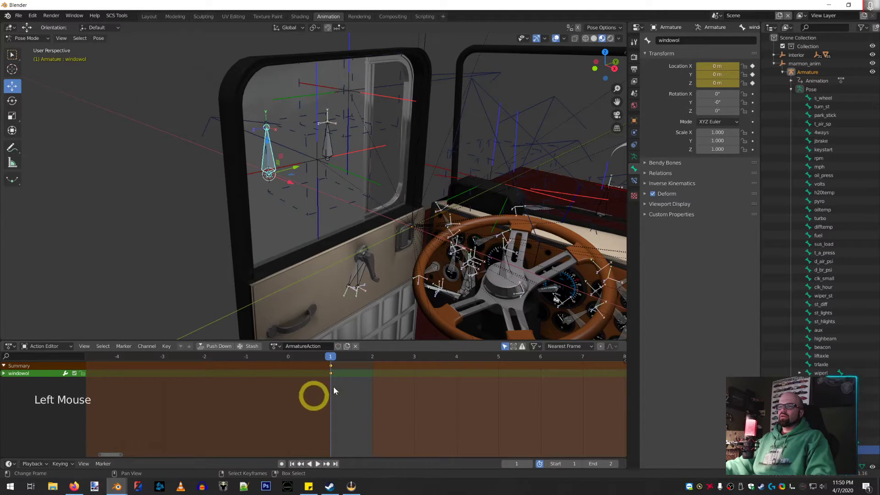
# At frame 2, lower the windowol bone to a Y location of about -0.88 m and keyframe its location
pyautogui.click(373, 357)
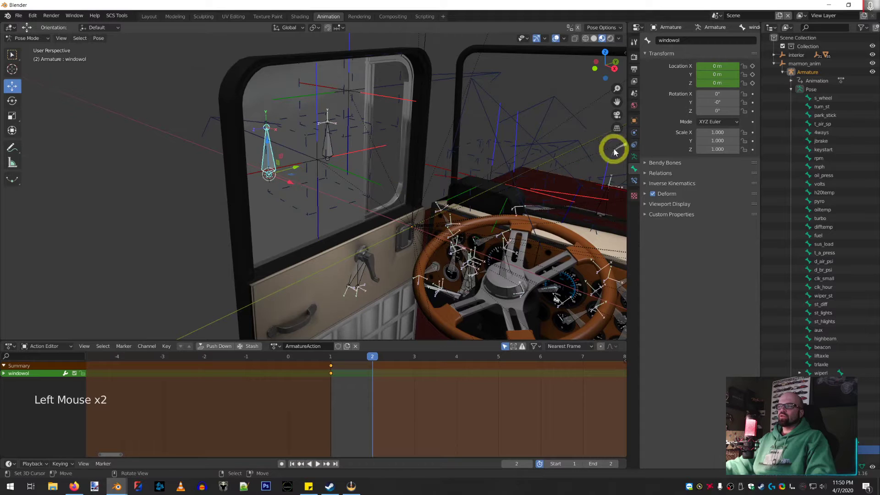
pyautogui.moveTo(266, 140); pyautogui.dragTo(281, 100)
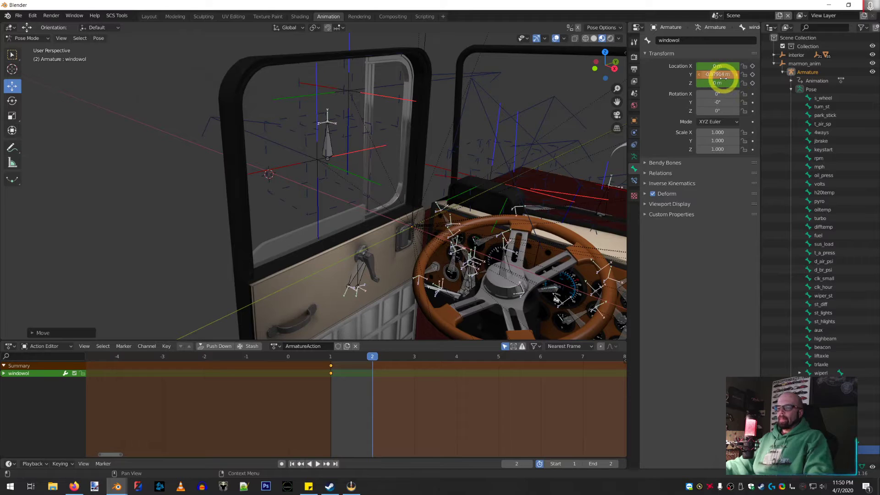
pyautogui.press('i')
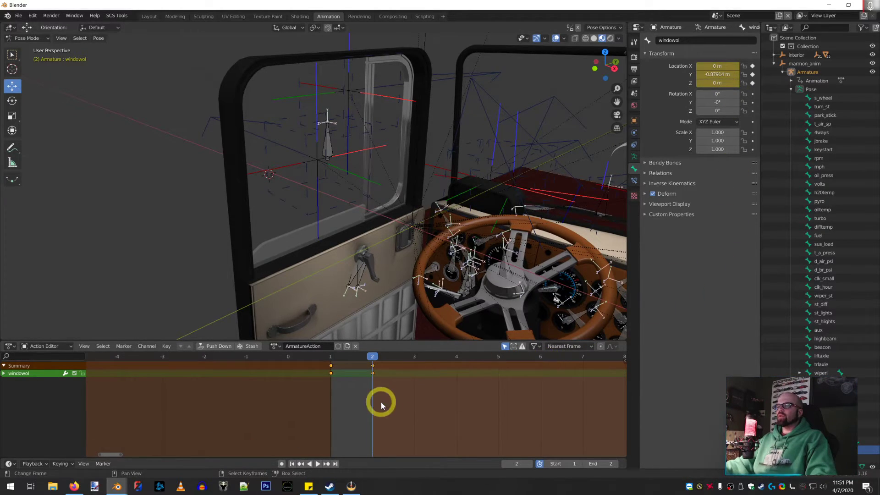
# Rename the armature's new action as windowolAction
pyautogui.click(300, 346)
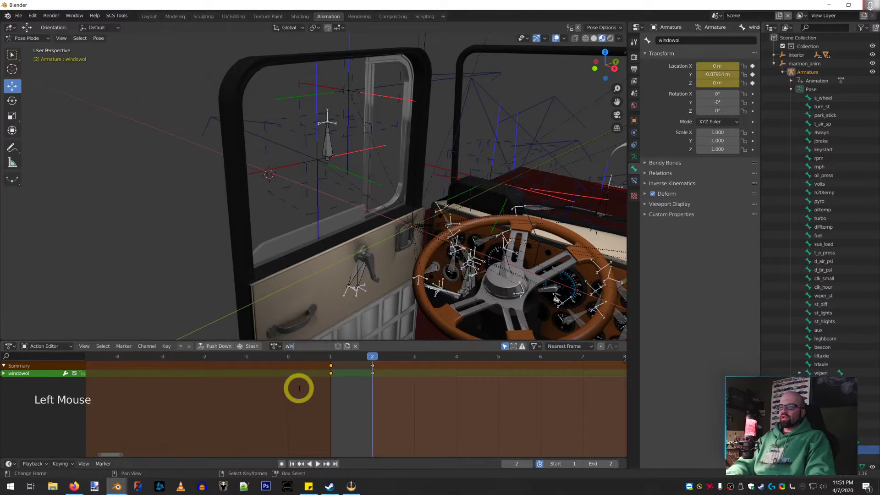
pyautogui.write('windowolAction')
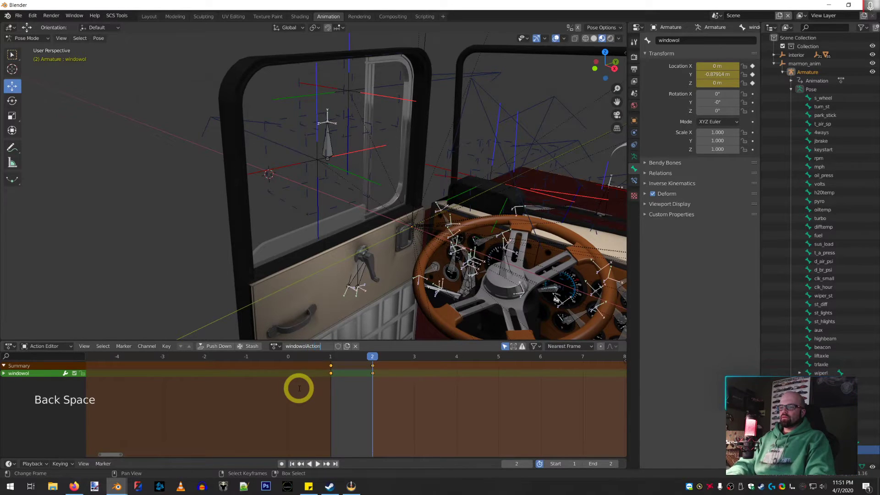
pyautogui.press('Return')
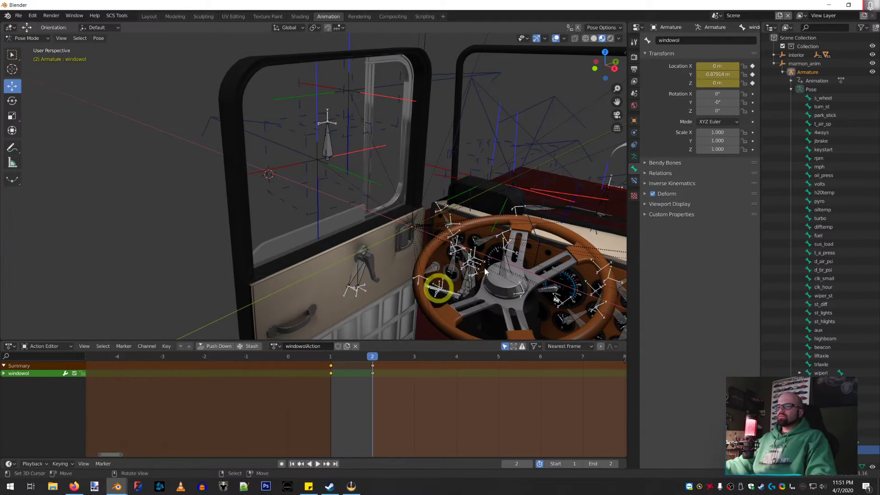
# Assign windowolAction as the action of the wintest SCS animation in the armature's object properties
pyautogui.click(634, 121)
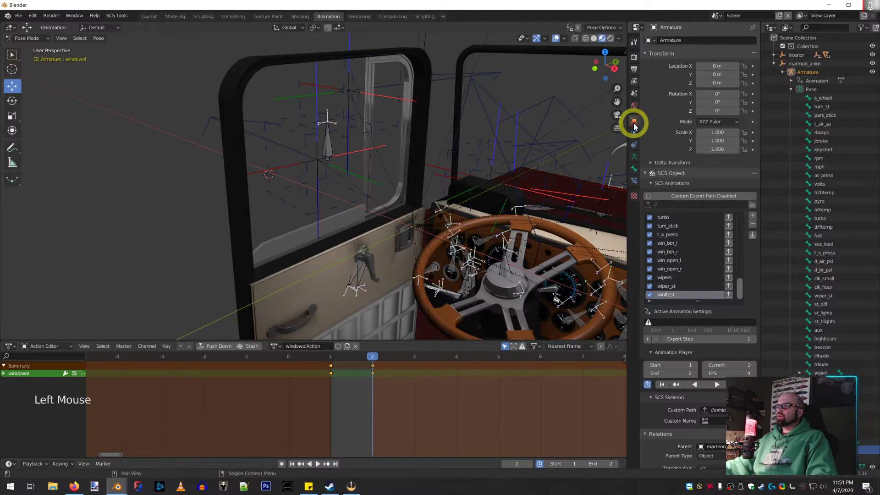
pyautogui.scroll(-1, 683, 293)
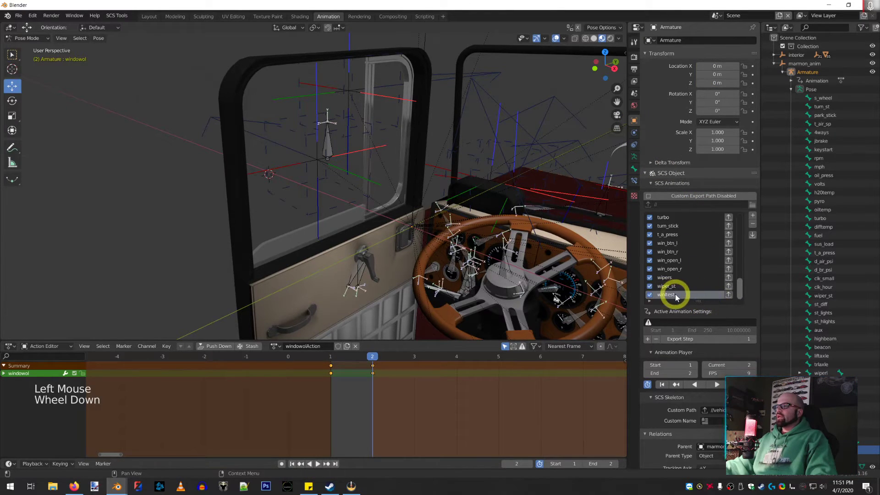
pyautogui.click(669, 324)
pyautogui.write('windo')
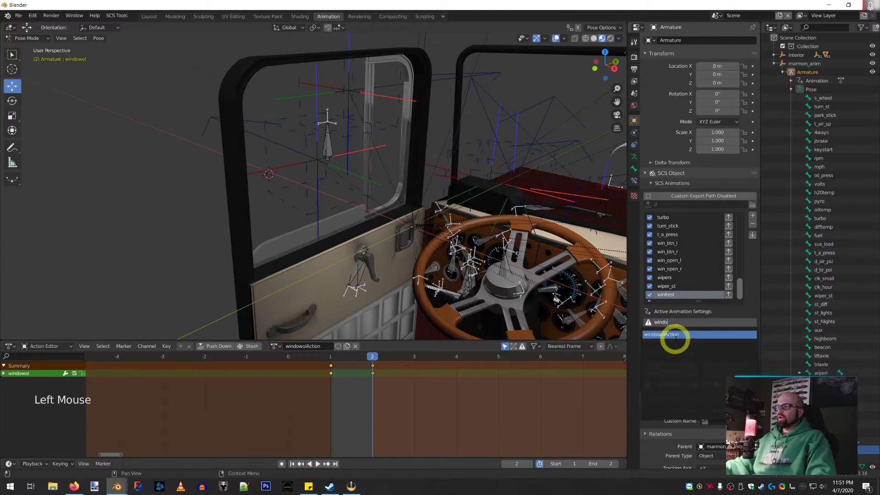
pyautogui.click(673, 334)
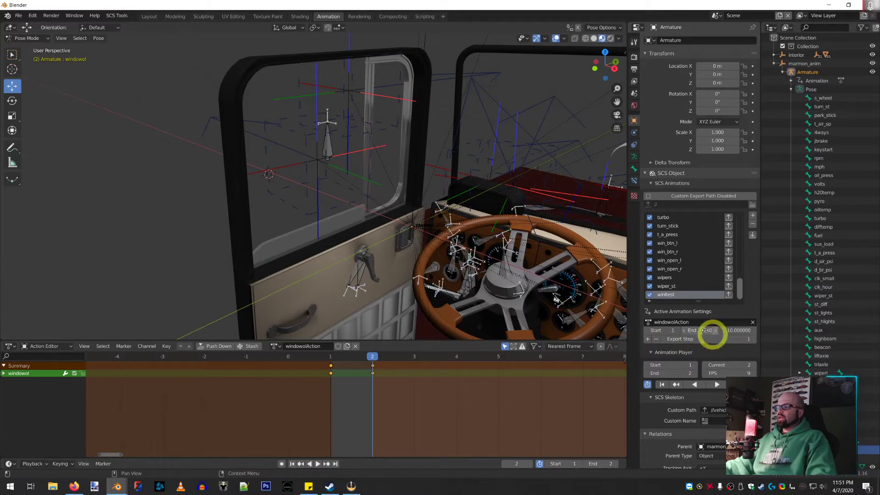
# Set the wintest animation to start at frame 1, end at frame 2 and last 1.0, and preview its playback
pyautogui.click(667, 330)
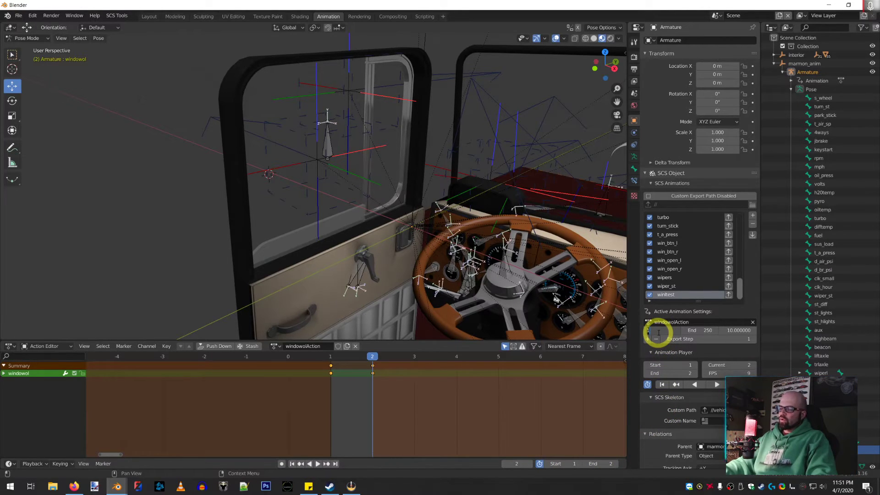
pyautogui.press('Tab')
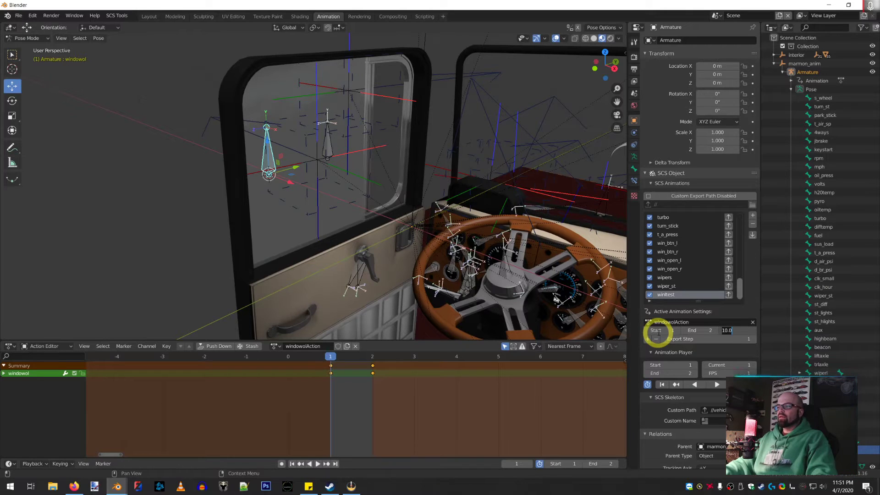
pyautogui.press('Return')
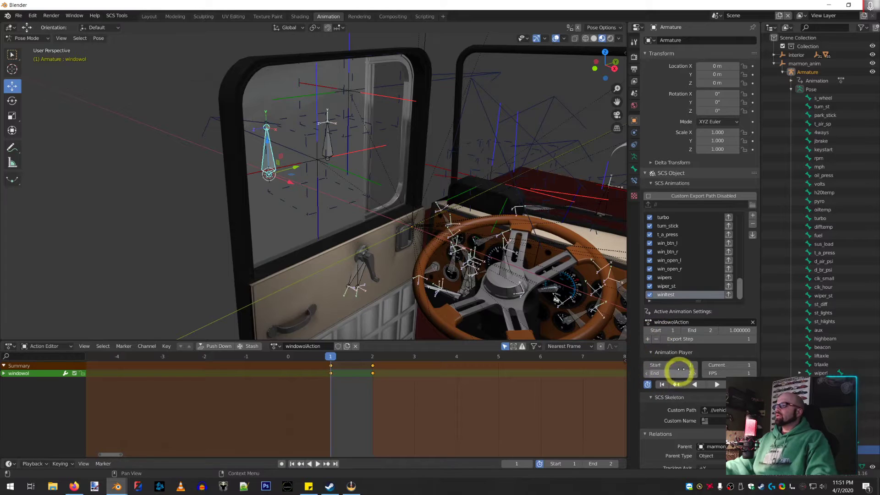
pyautogui.click(716, 384)
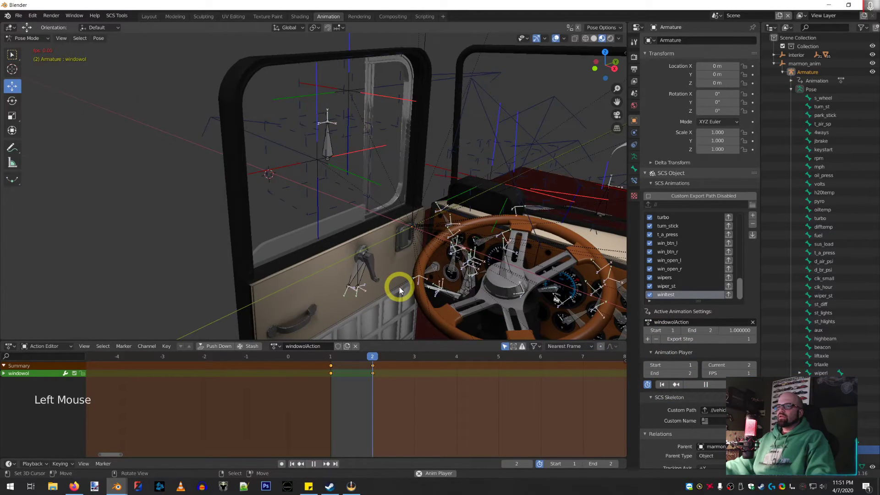
pyautogui.click(700, 387)
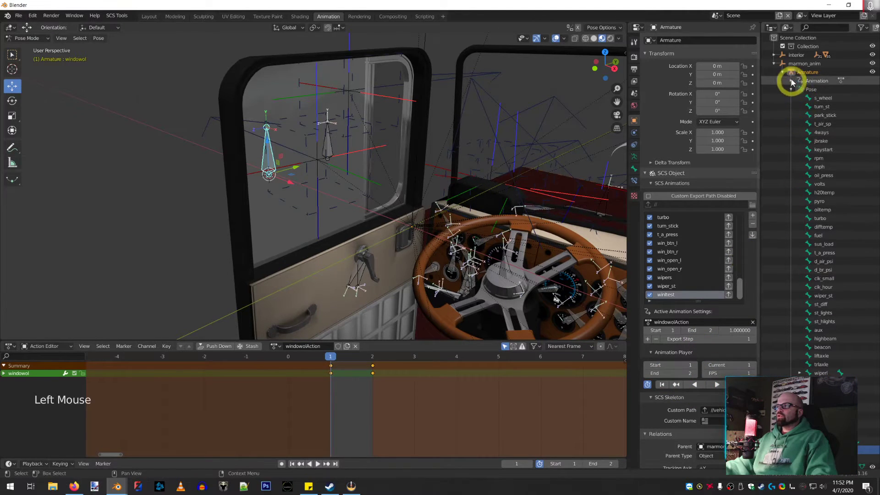
# Select the marmon_anim root object and show the scene's SCS export settings
pyautogui.click(791, 64)
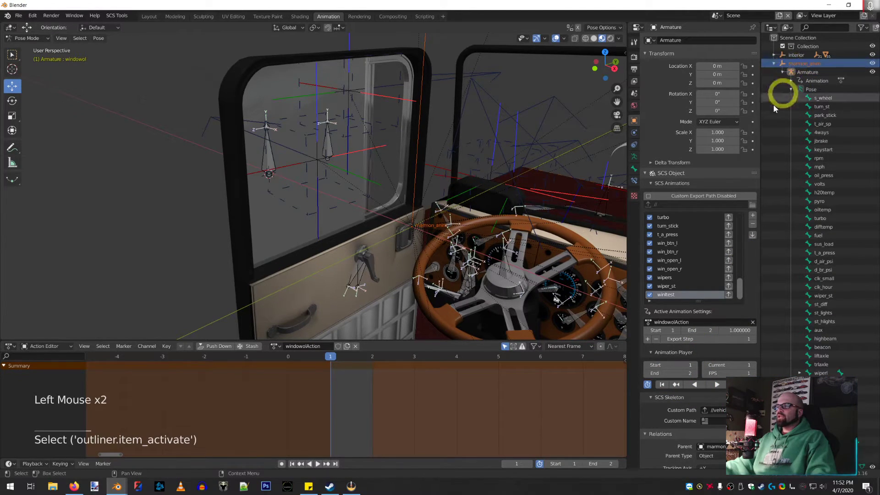
pyautogui.click(635, 69)
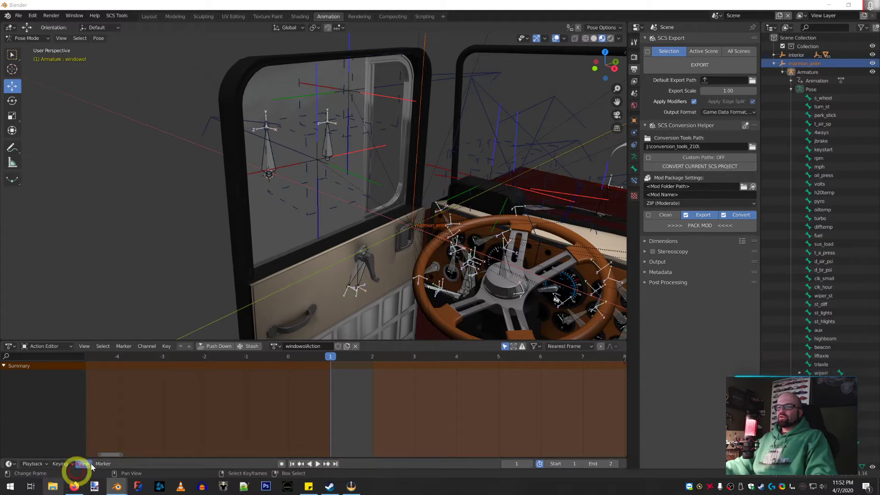
# In File Explorer, browse to J:\hfg-marmon\Marmon.57p\def\vehicle\truck\marmon.57p\interior and open animations.sui
pyautogui.moveTo(879, 120); pyautogui.dragTo(453, 63)
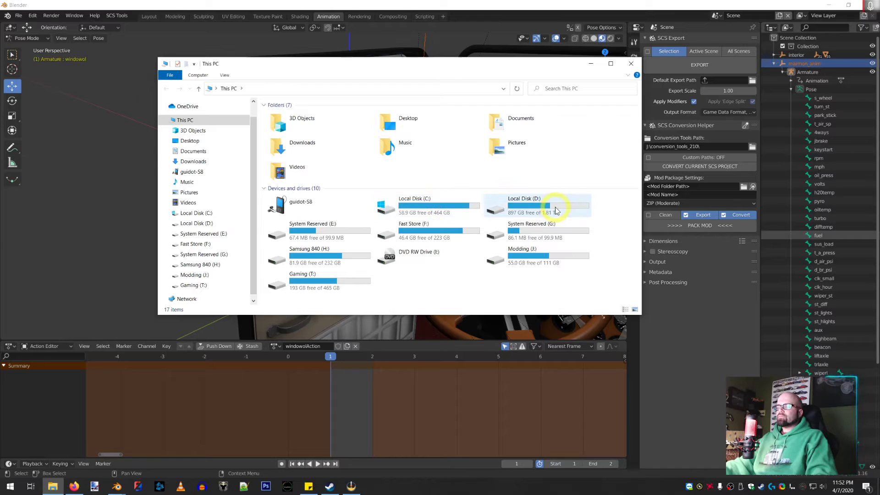
pyautogui.doubleClick(514, 258)
pyautogui.doubleClick(333, 185)
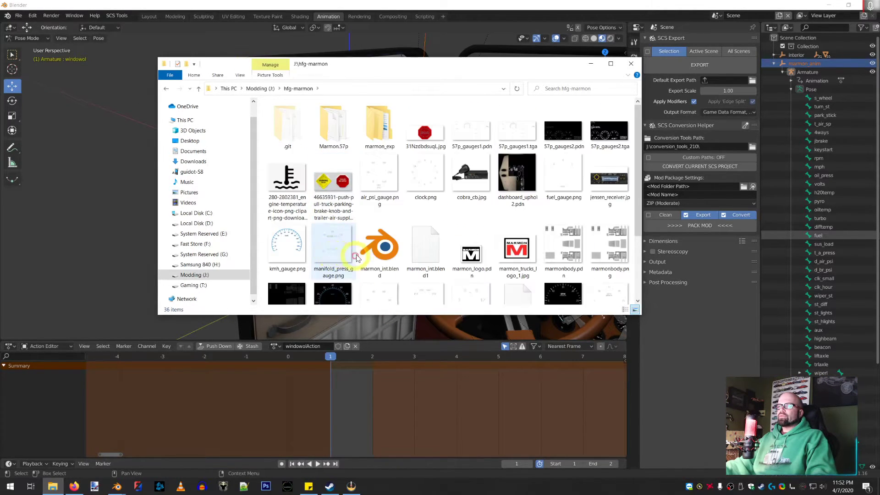
pyautogui.doubleClick(333, 128)
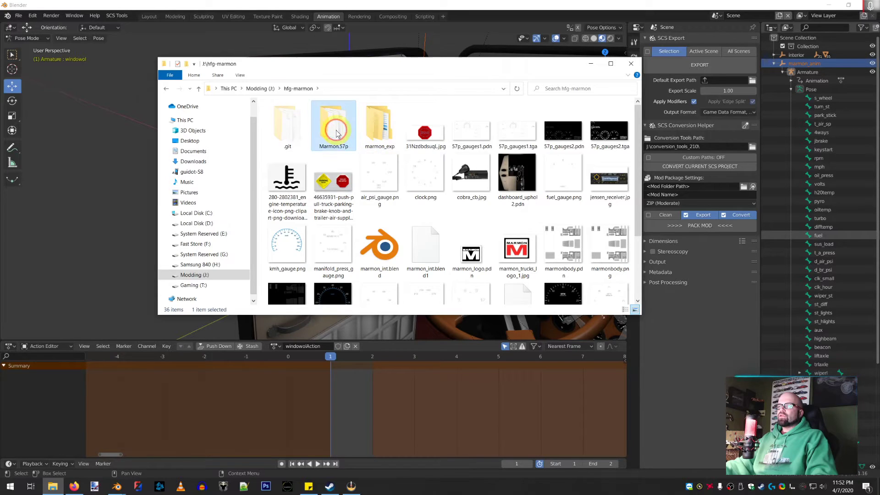
pyautogui.doubleClick(280, 125)
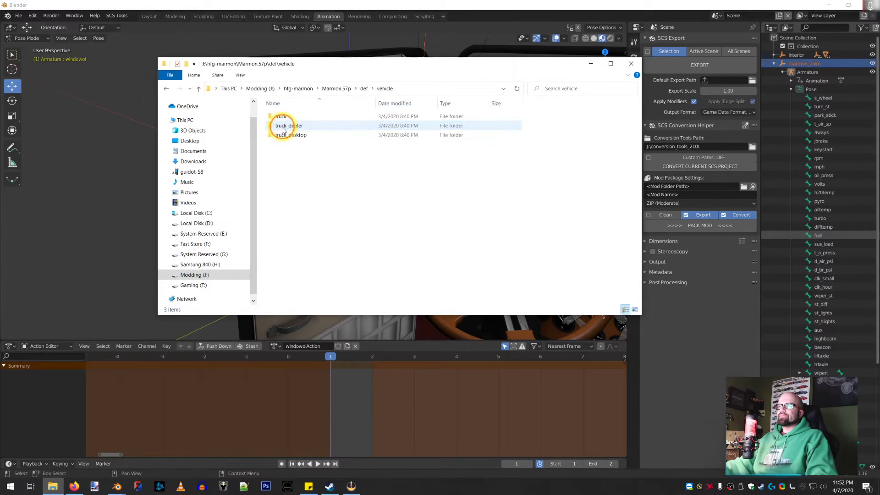
pyautogui.doubleClick(281, 125)
pyautogui.doubleClick(281, 118)
pyautogui.doubleClick(281, 117)
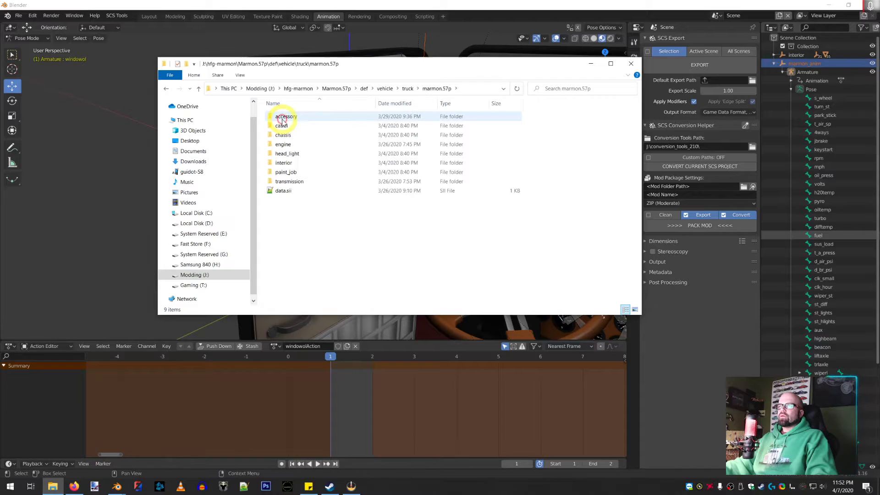
pyautogui.doubleClick(284, 162)
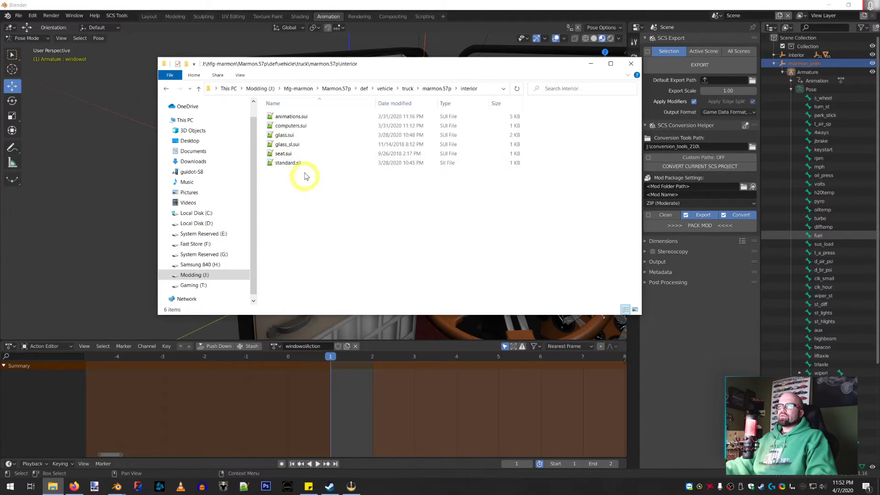
pyautogui.doubleClick(291, 117)
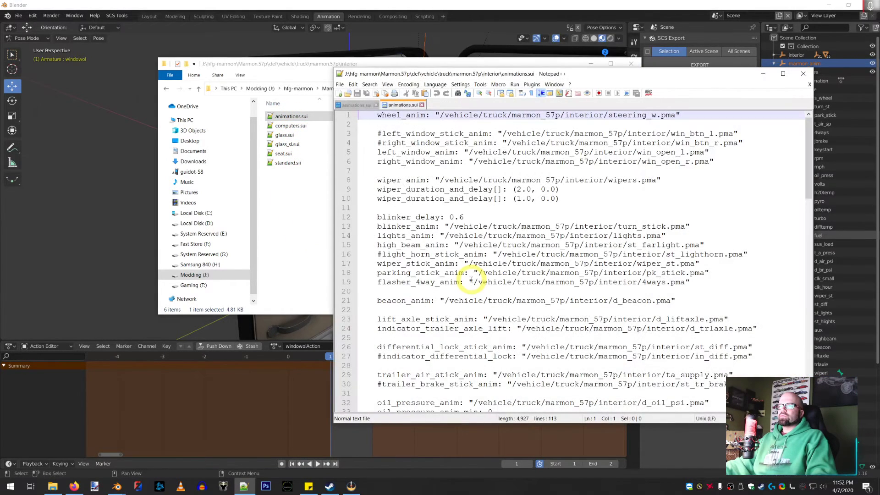
# Review the animation definitions in animations.sui and highlight the left_window_anim and right_window_anim lines
pyautogui.moveTo(591, 73); pyautogui.dragTo(401, 44)
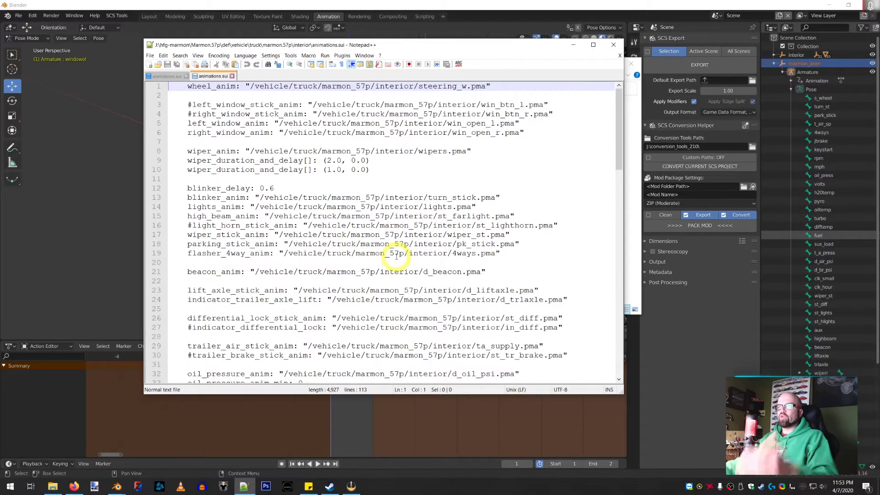
pyautogui.scroll(-9, 403, 253)
pyautogui.scroll(-18, 413, 262)
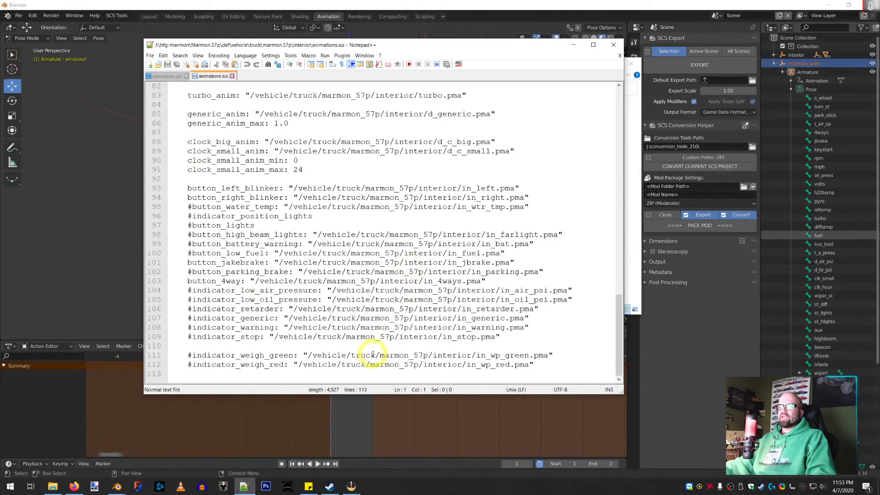
pyautogui.scroll(10, 323, 330)
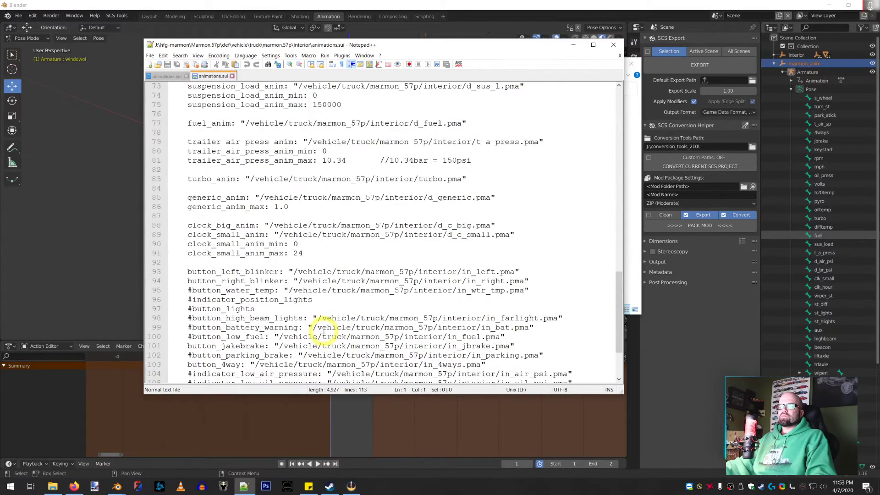
pyautogui.scroll(12, 325, 329)
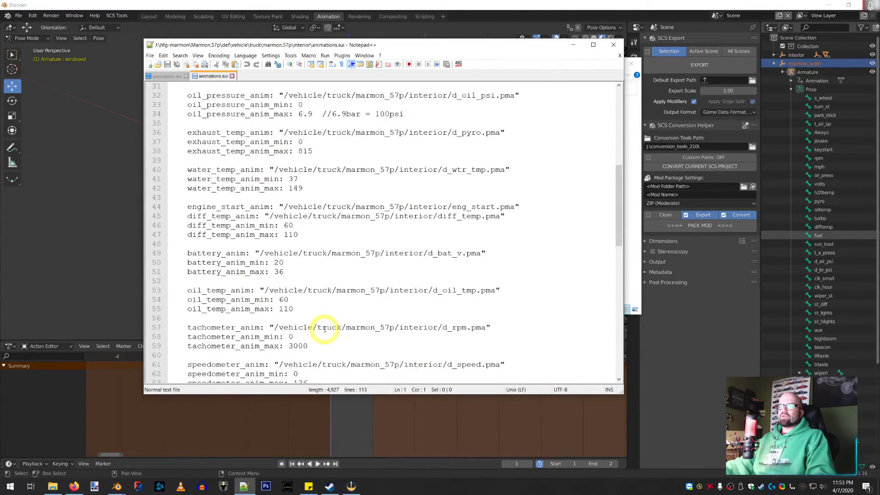
pyautogui.scroll(5, 325, 328)
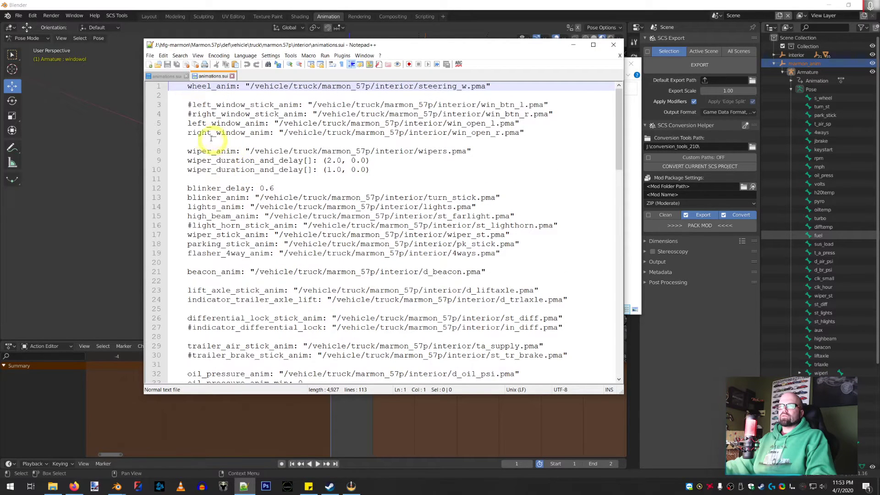
pyautogui.click(177, 123)
pyautogui.moveTo(177, 124); pyautogui.dragTo(534, 136)
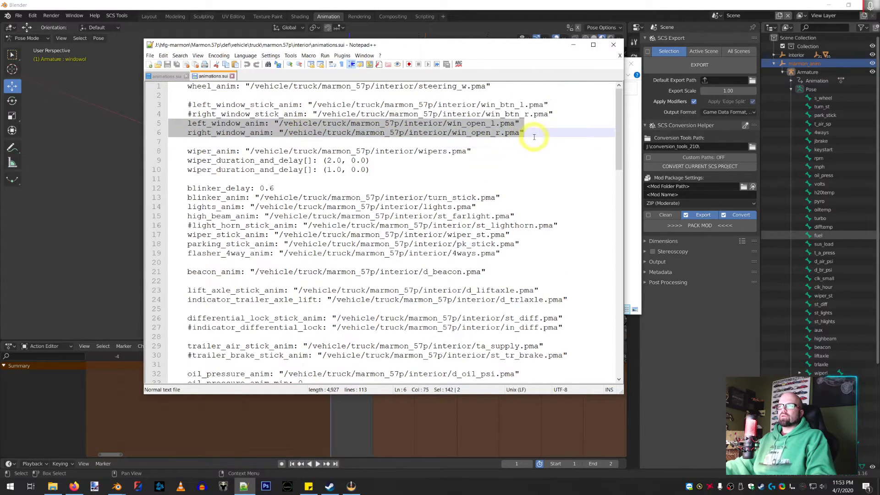
pyautogui.click(448, 124)
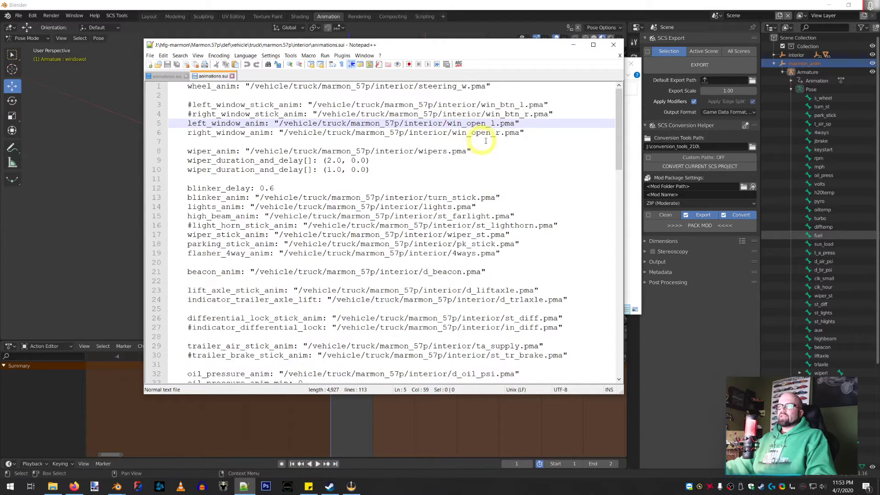
# Switch back to Blender and look through the armature's SCS animations for the matching win_open_l and win_open_r entries
pyautogui.click(697, 17)
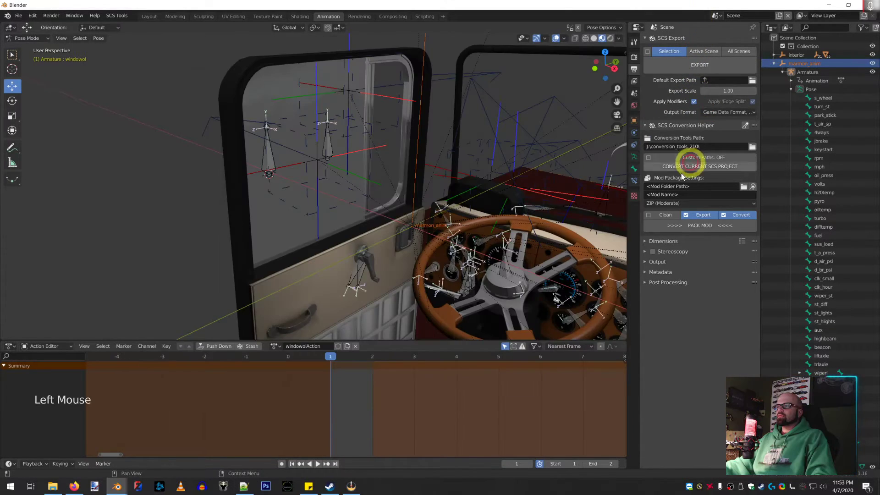
pyautogui.click(633, 120)
pyautogui.scroll(-3, 684, 270)
pyautogui.scroll(6, 683, 277)
pyautogui.scroll(-1, 683, 279)
pyautogui.scroll(-3, 682, 280)
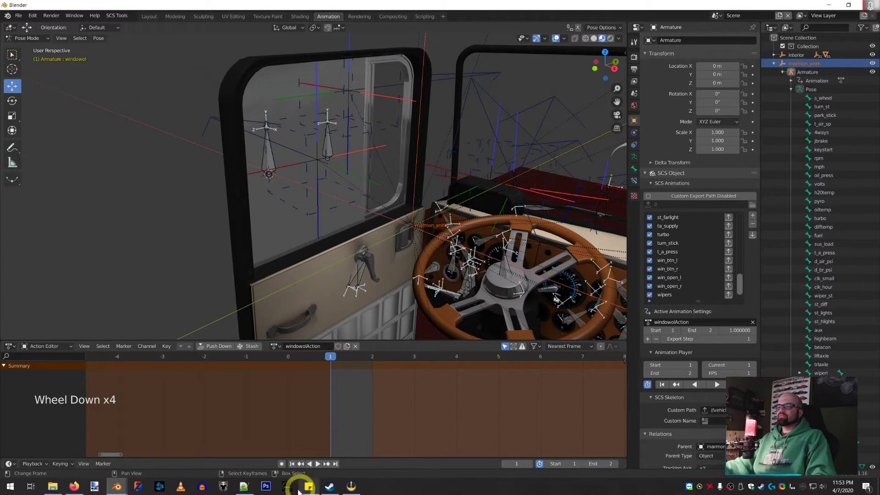
# Switch to Notepad++, close the extra animations.sui belonging to the W900 truck, and minimize the editor
pyautogui.click(244, 487)
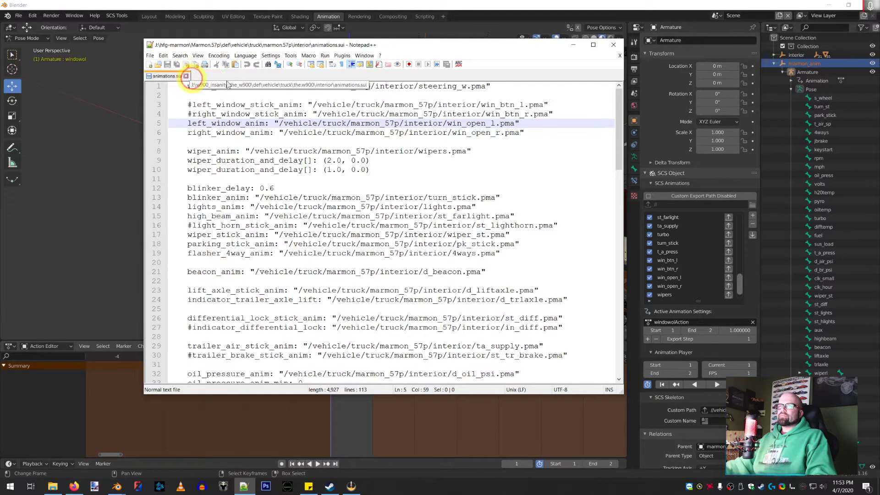
pyautogui.click(572, 45)
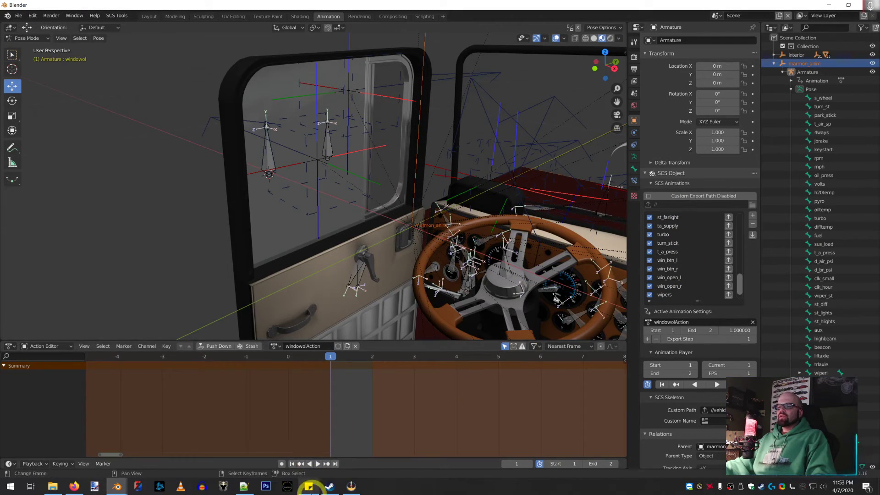
# Open glass.sui from the truck's interior folder and highlight the l_glasspane locator name in the pane.close definition
pyautogui.click(53, 486)
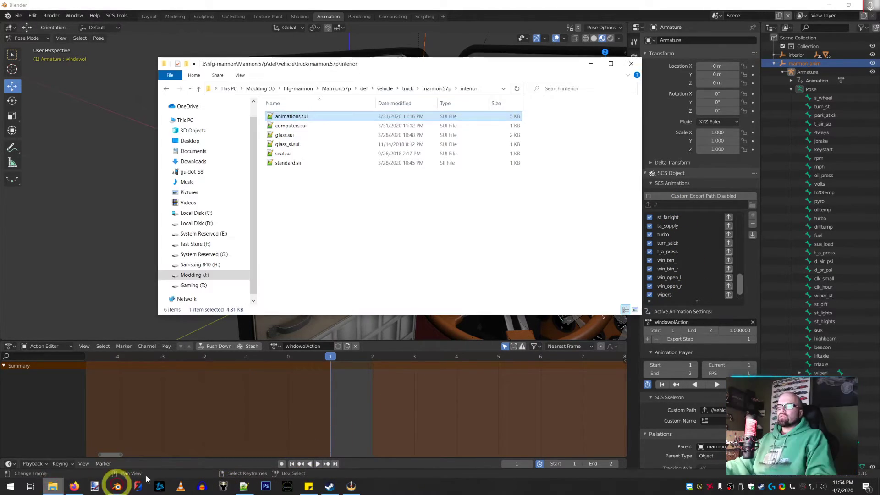
pyautogui.doubleClick(286, 135)
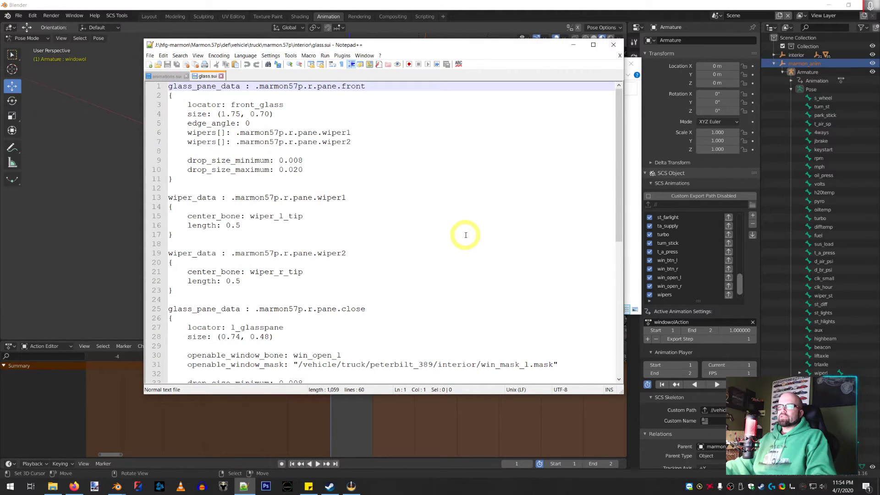
pyautogui.scroll(-4, 466, 235)
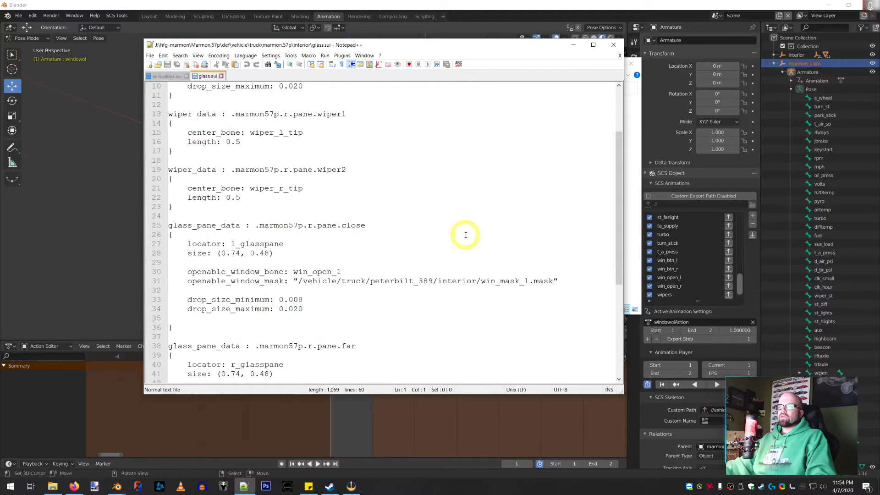
pyautogui.moveTo(285, 215); pyautogui.dragTo(231, 215)
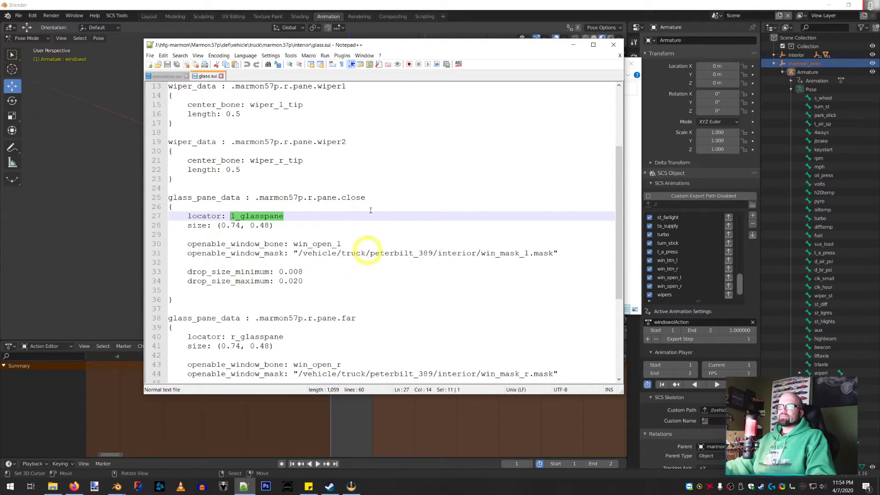
# Switch back to Blender, collapse the marmon_anim hierarchy and expand the interior hierarchy to list its locators
pyautogui.click(387, 6)
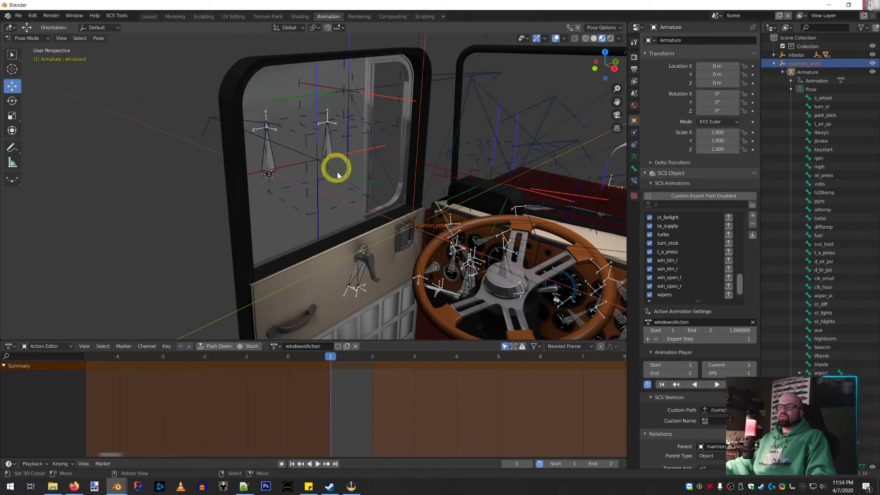
pyautogui.click(782, 71)
pyautogui.click(776, 65)
pyautogui.click(775, 55)
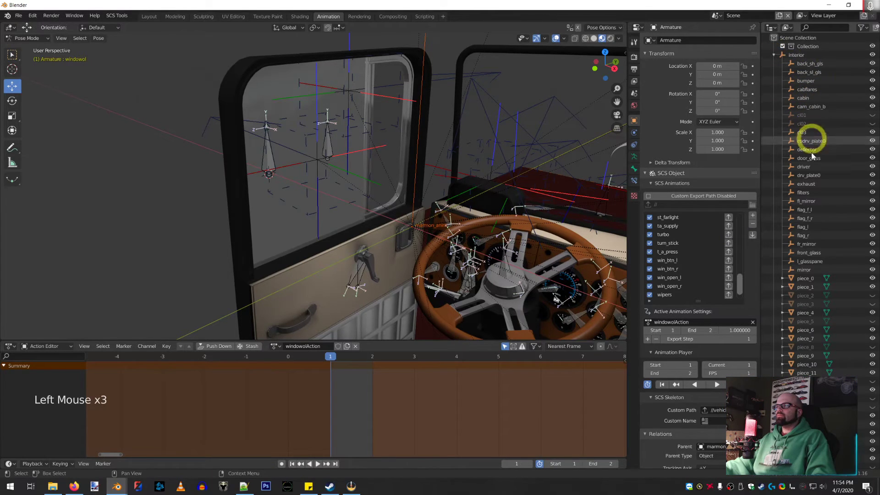
# Switch the armature from Pose Mode to Object Mode, select the l_glasspane locator and inspect its placement in the side window
pyautogui.click(809, 260)
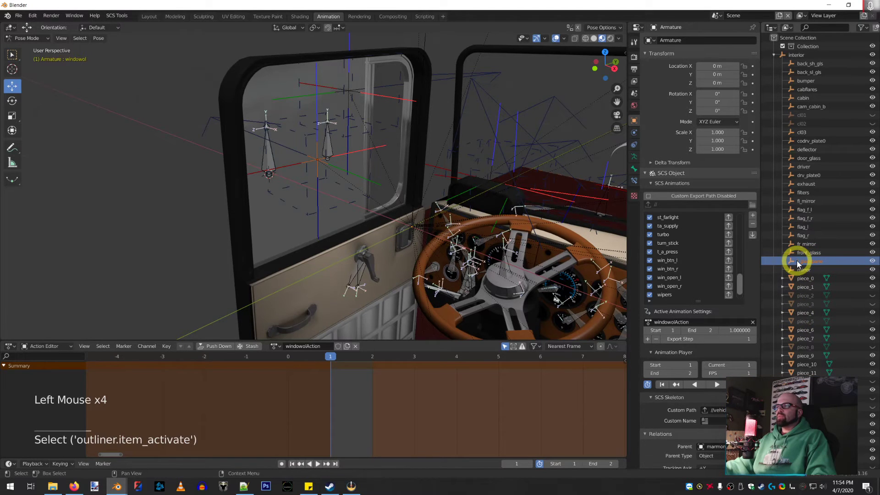
pyautogui.press('Tab')
pyautogui.click(800, 262)
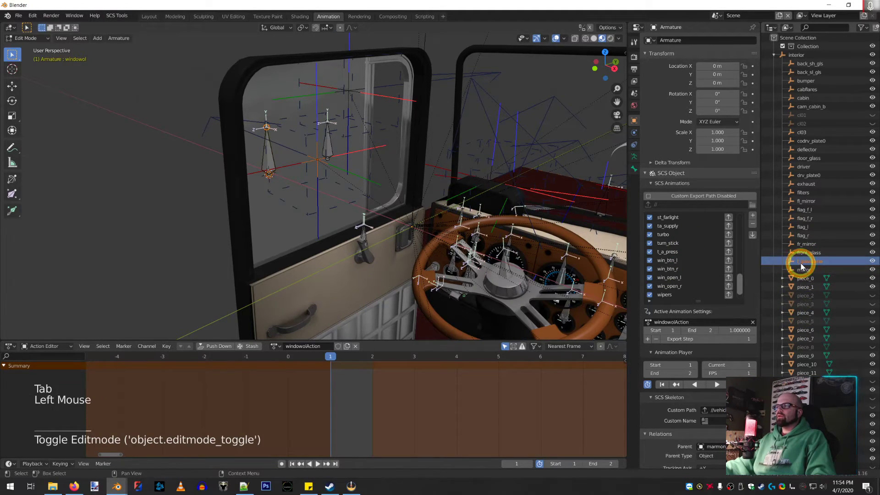
pyautogui.press('Tab')
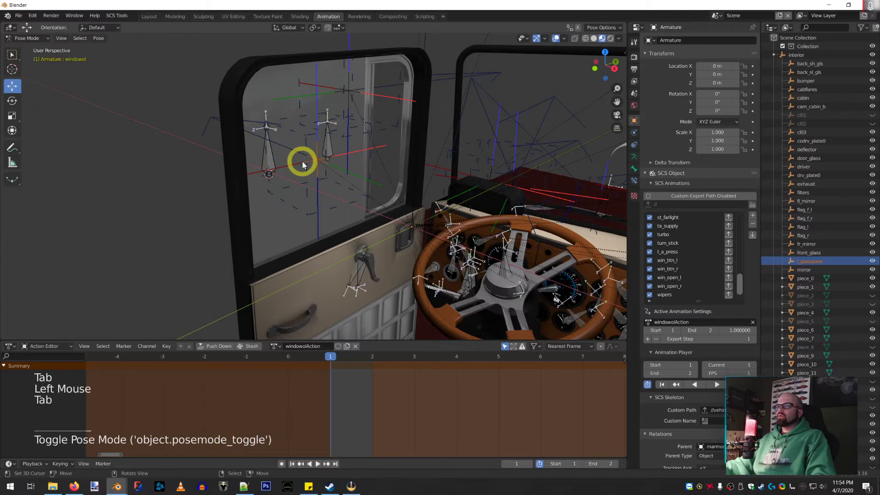
pyautogui.press('Tab')
pyautogui.press('Tab')
pyautogui.click(27, 38)
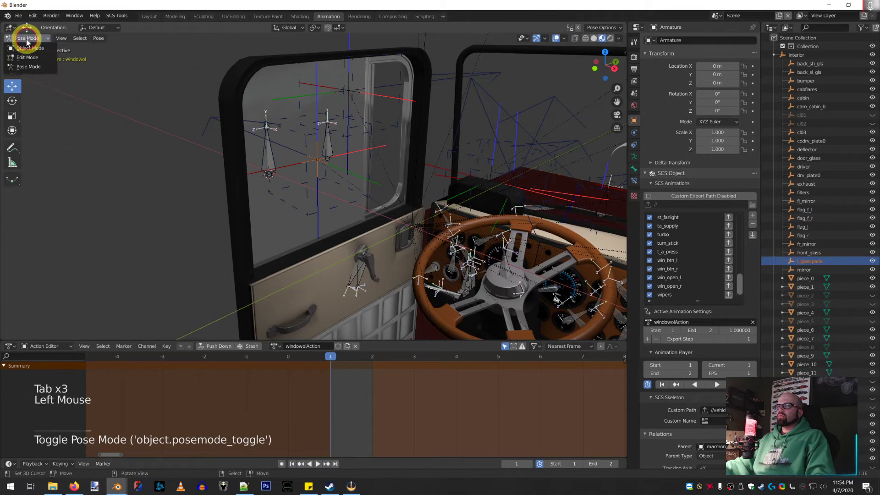
pyautogui.click(812, 262)
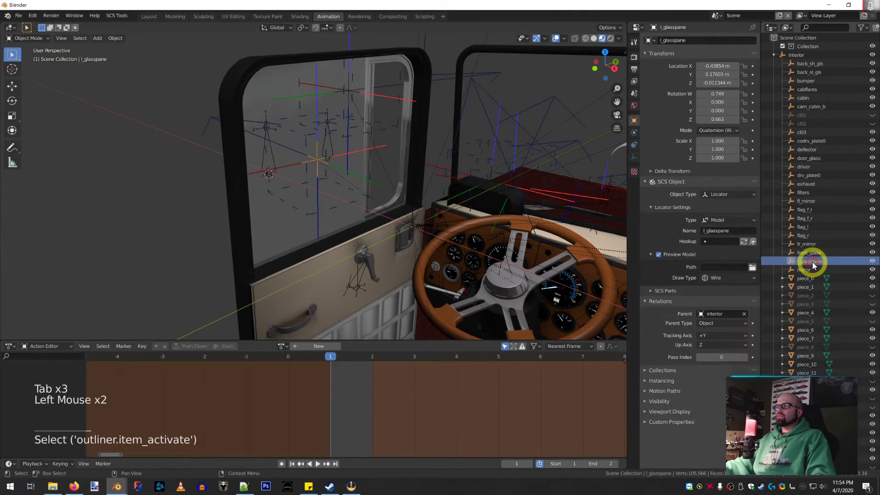
pyautogui.moveTo(315, 163); pyautogui.dragTo(365, 205, button='middle')
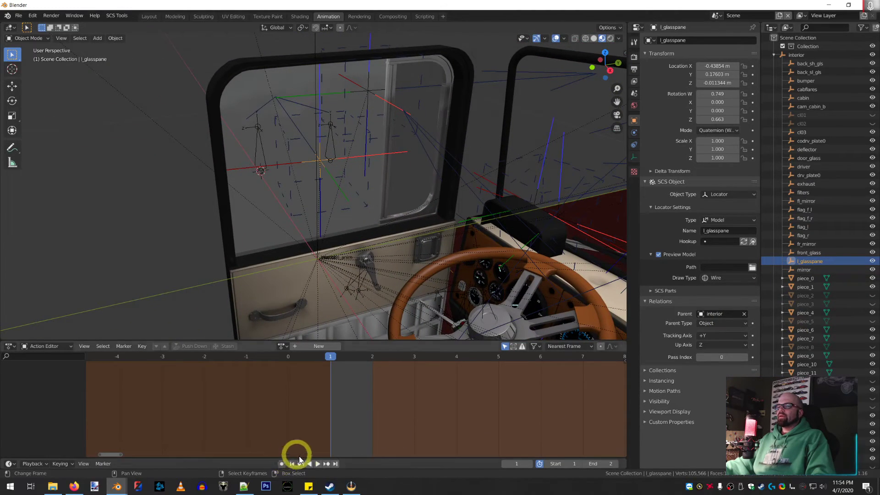
# Switch to Notepad++ and review the openable_window_bone and openable_window_mask lines of both glass panes in glass.sui
pyautogui.click(243, 486)
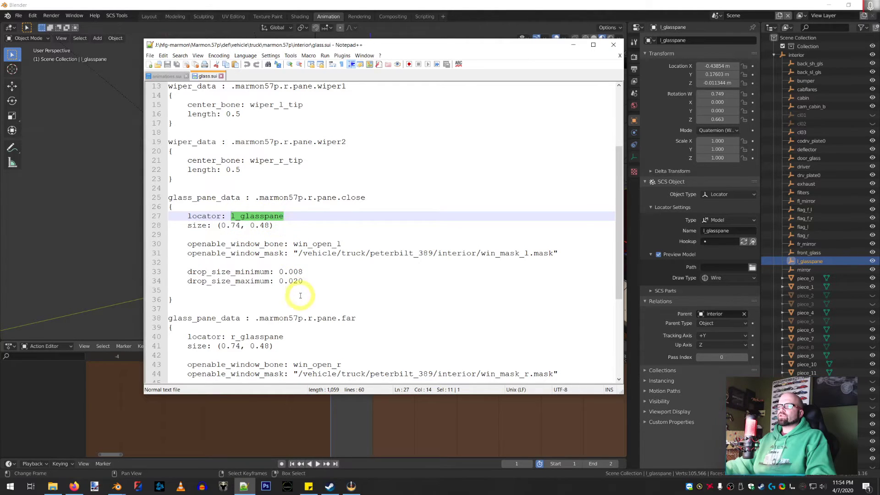
pyautogui.click(263, 244)
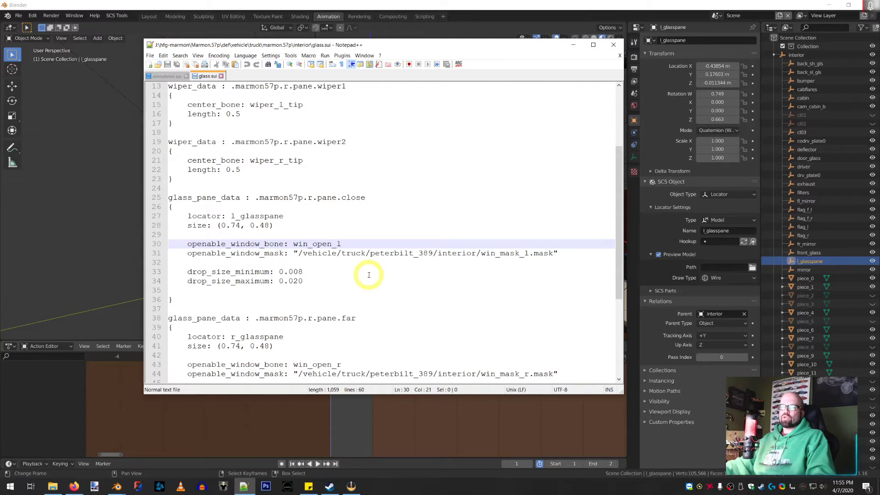
pyautogui.scroll(-2, 368, 275)
pyautogui.scroll(1, 410, 276)
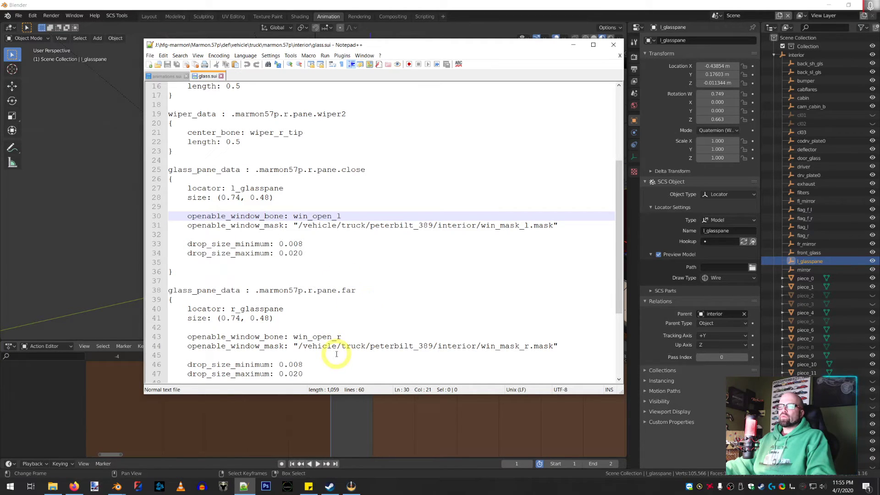
# Switch to Firefox, highlight the Glass pane data section of the 1.37 modding guide, clear the highlight and minimize the browser
pyautogui.click(74, 485)
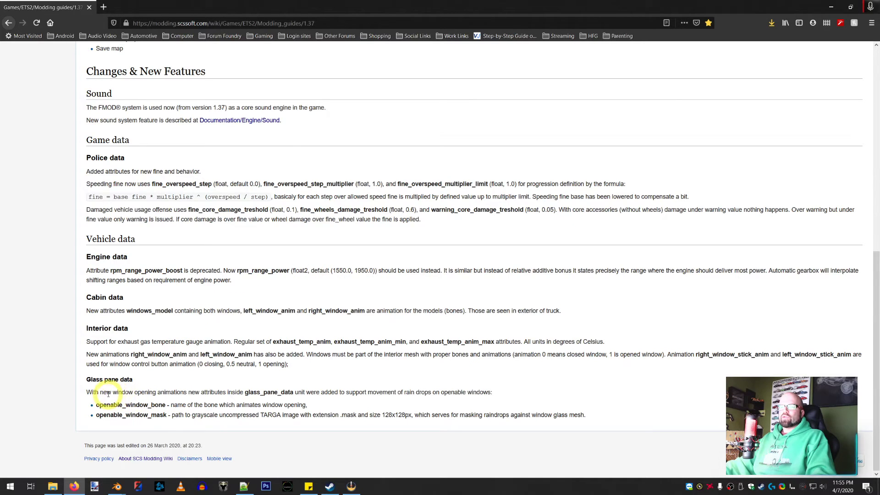
pyautogui.moveTo(86, 391); pyautogui.dragTo(673, 414)
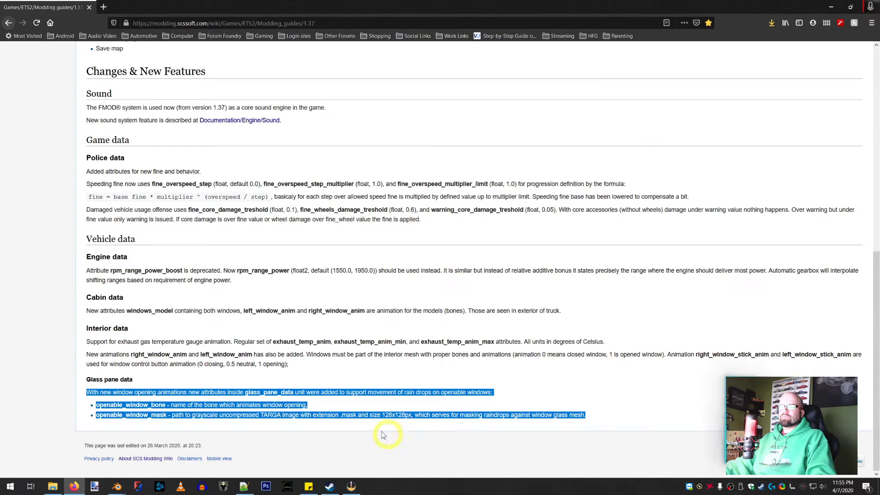
pyautogui.click(335, 402)
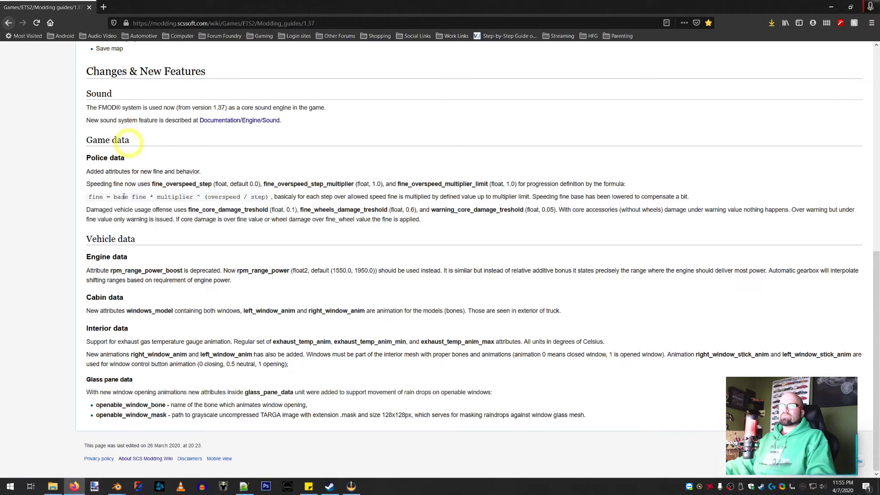
pyautogui.click(73, 486)
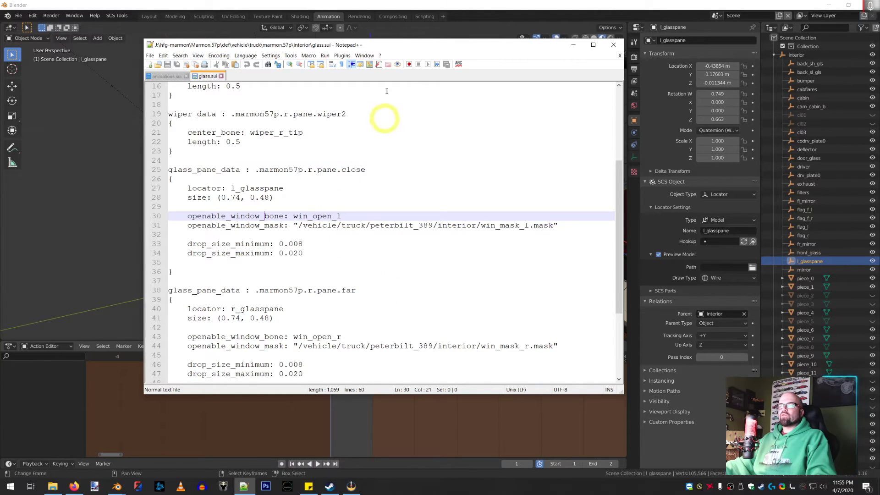
# Switch back to Blender, select the armature and put it in Pose Mode with the windowol bone selected
pyautogui.click(384, 7)
pyautogui.moveTo(384, 200); pyautogui.dragTo(286, 174, button='middle')
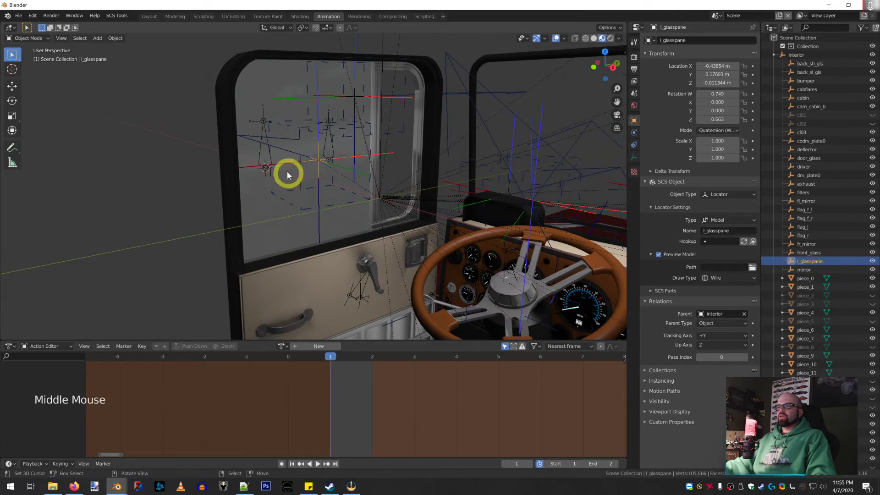
pyautogui.rightClick(267, 146)
pyautogui.rightClick(264, 122)
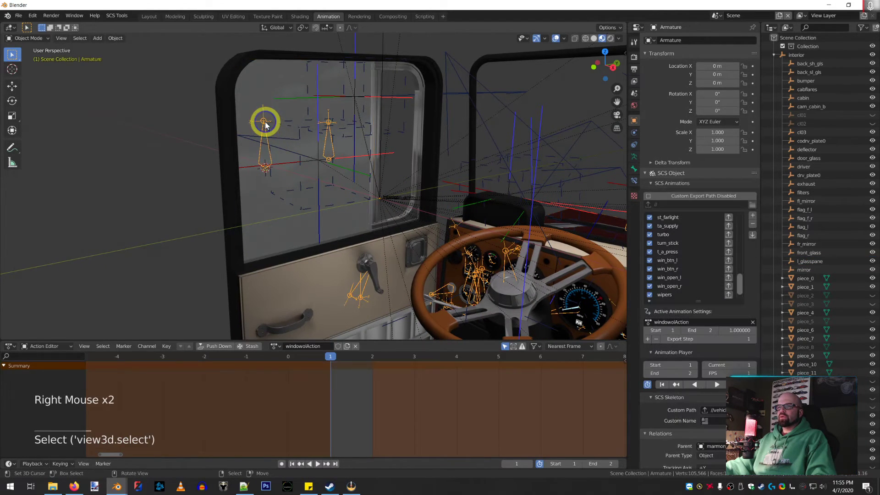
pyautogui.press('Tab')
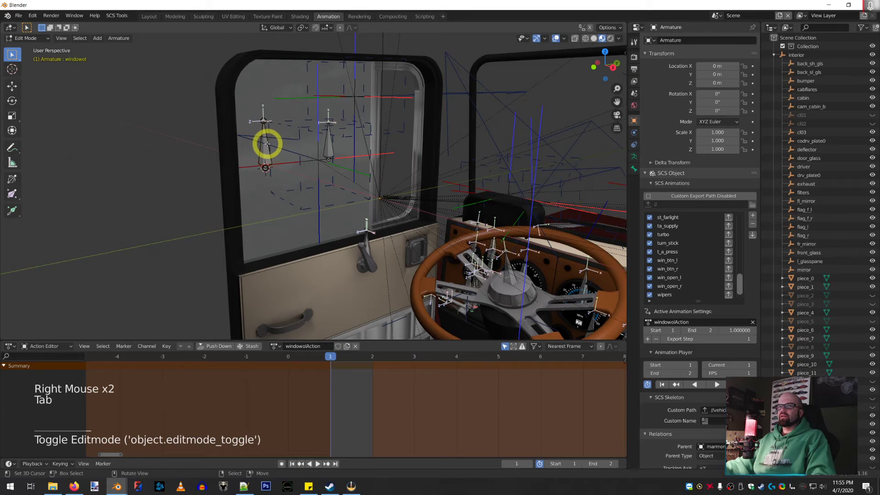
pyautogui.rightClick(267, 145)
pyautogui.press('Tab')
pyautogui.press('Tab')
pyautogui.moveTo(46, 38); pyautogui.dragTo(40, 69)
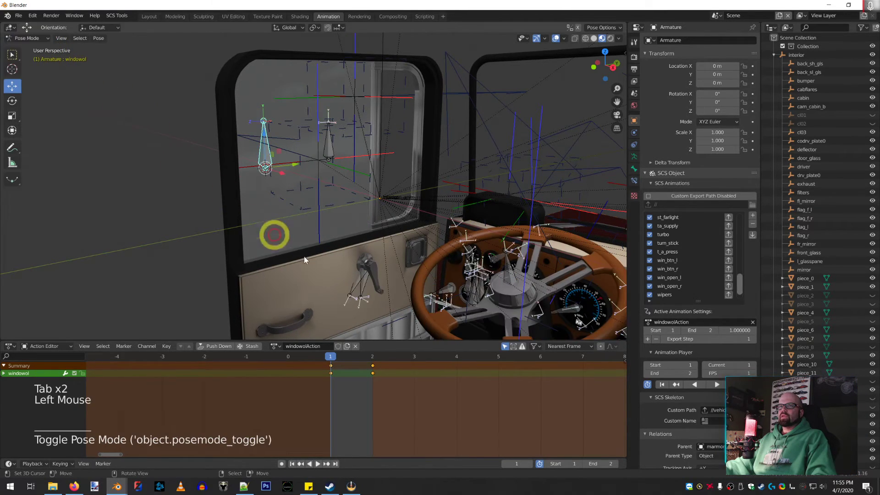
# Select the window test animation linked to windowolAction in the SCS animations, play it back and stop it
pyautogui.scroll(-4, 693, 289)
pyautogui.click(685, 294)
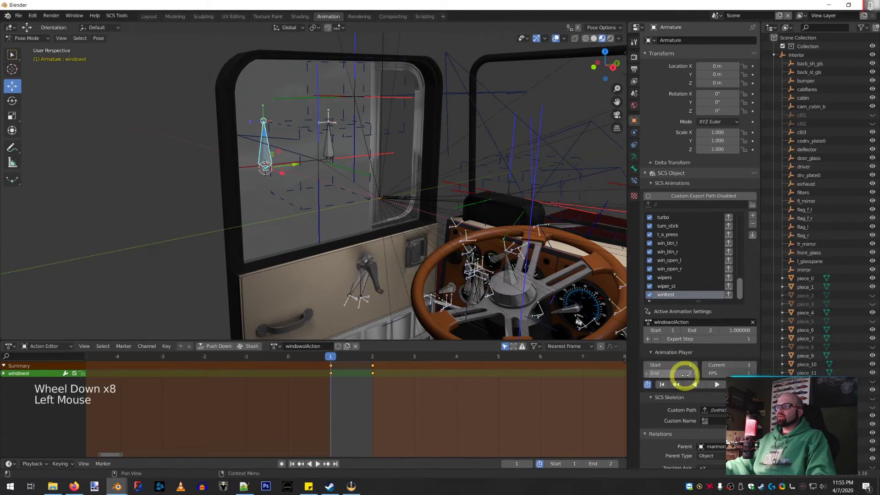
pyautogui.click(718, 386)
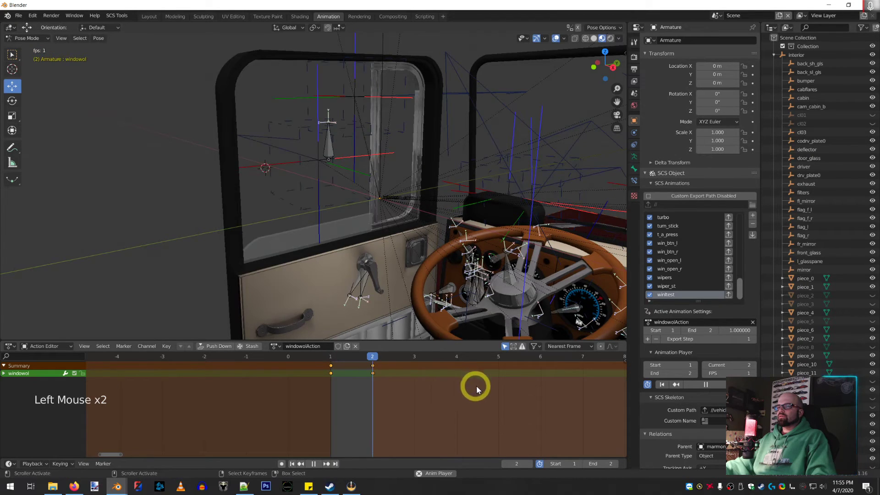
pyautogui.click(713, 385)
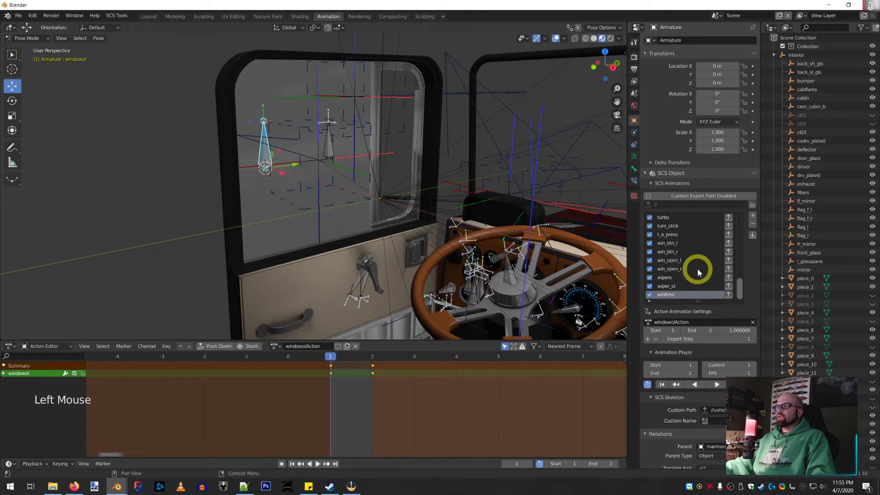
# Select the win_open_l animation and the win_open_l bone, play the window and crank motion, and stop at frame 4
pyautogui.doubleClick(678, 260)
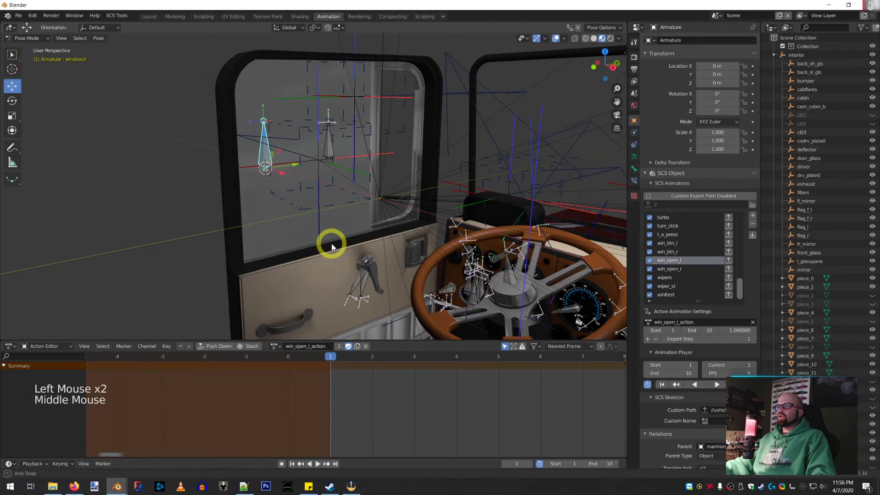
pyautogui.moveTo(332, 243); pyautogui.dragTo(337, 247, button='middle')
pyautogui.rightClick(329, 148)
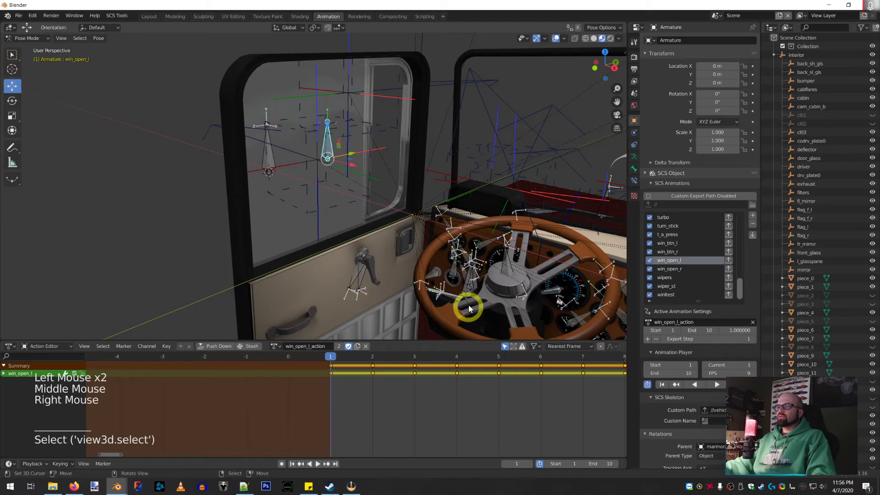
pyautogui.click(718, 384)
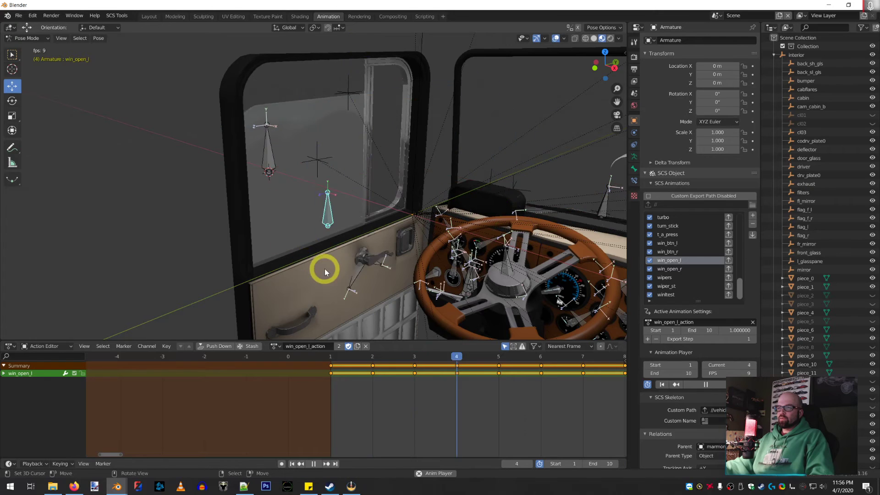
pyautogui.click(706, 387)
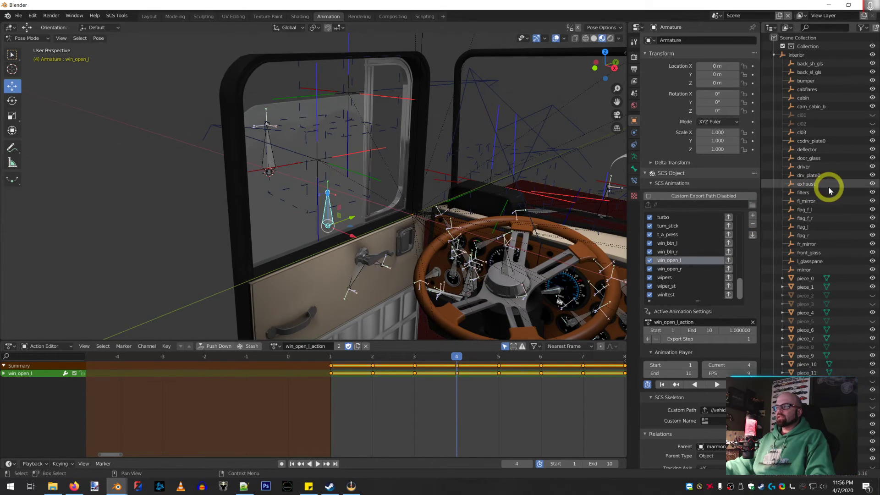
# Collapse the interior hierarchy, select marmon_anim and expand it down to the armature's pose bones
pyautogui.click(773, 55)
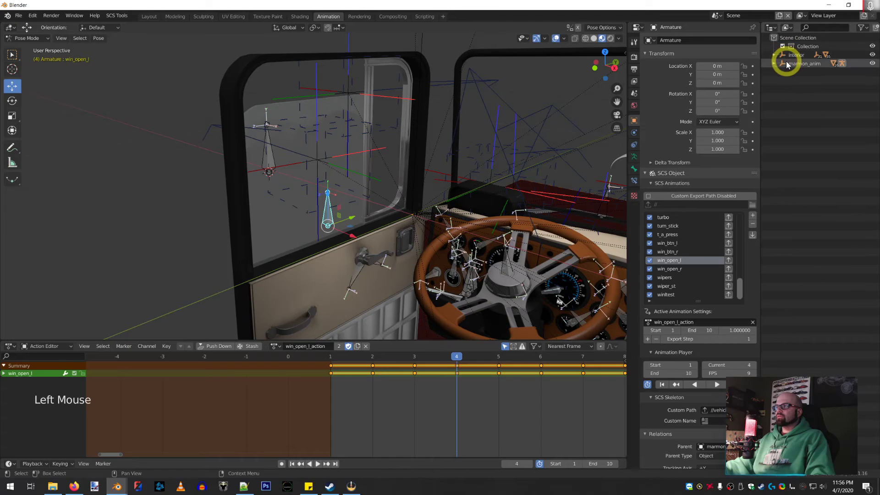
pyautogui.click(781, 62)
pyautogui.click(774, 64)
pyautogui.click(782, 72)
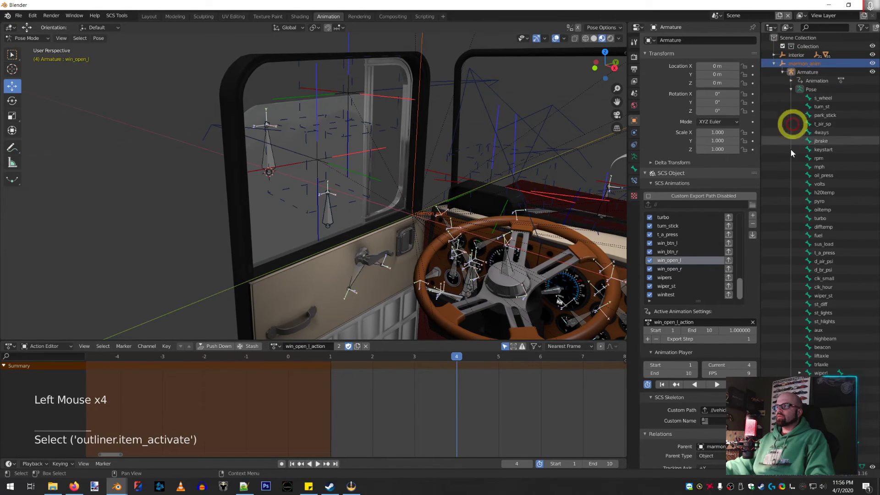